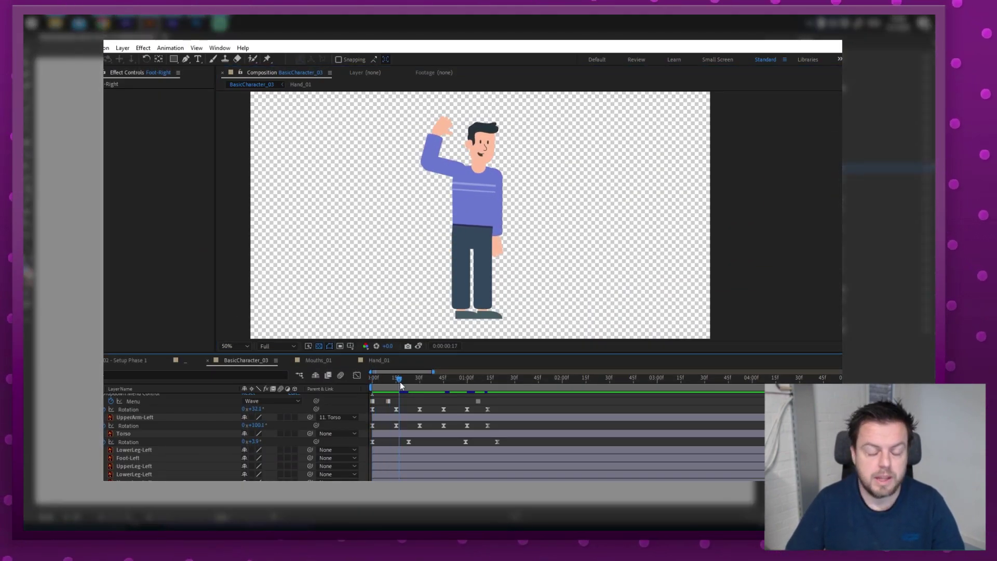
# - Preview the finished waving animation and test the rig by moving a foot controller and the torso
pyautogui.moveTo(419, 385); pyautogui.dragTo(335, 385)
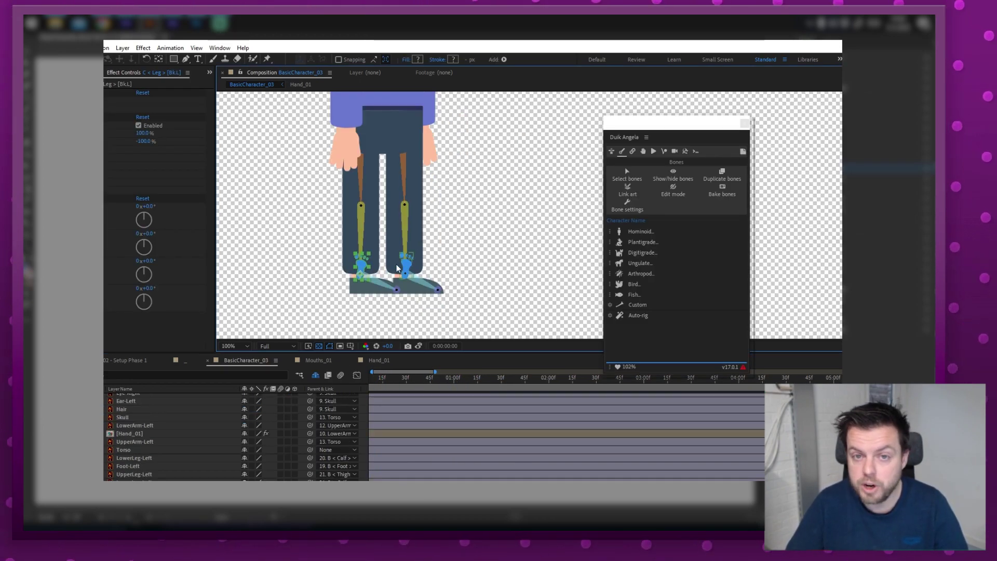
pyautogui.moveTo(362, 261); pyautogui.dragTo(338, 258)
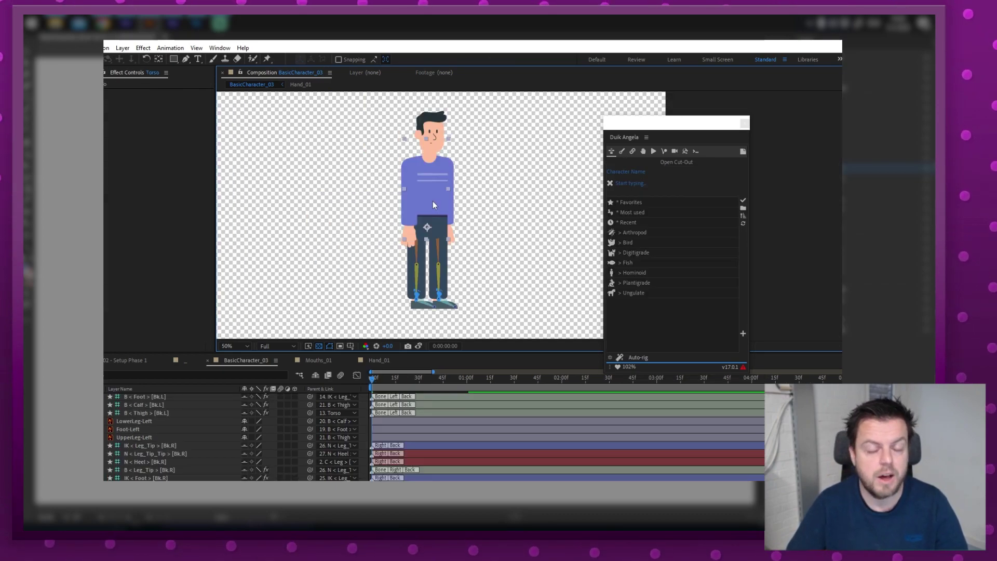
pyautogui.moveTo(433, 202)
pyautogui.mouseDown()
pyautogui.moveTo(448, 204)
pyautogui.moveTo(450, 195)
pyautogui.moveTo(425, 207)
pyautogui.moveTo(415, 192)
pyautogui.moveTo(439, 208)
pyautogui.mouseUp()
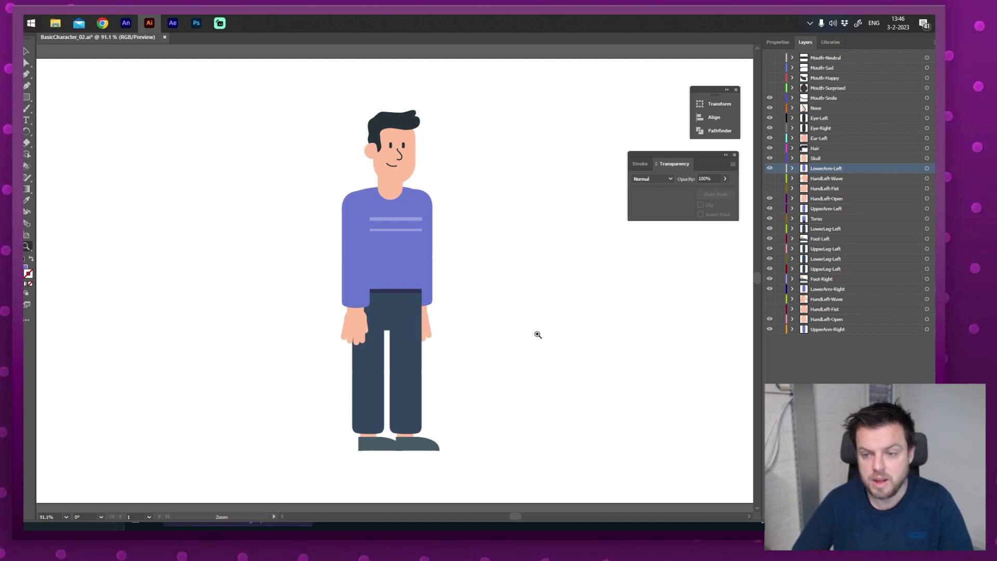
# - Select all of the character's artwork to examine its separate shapes, and clear the selection
pyautogui.moveTo(295, 79); pyautogui.dragTo(511, 474)
pyautogui.click(820, 58)
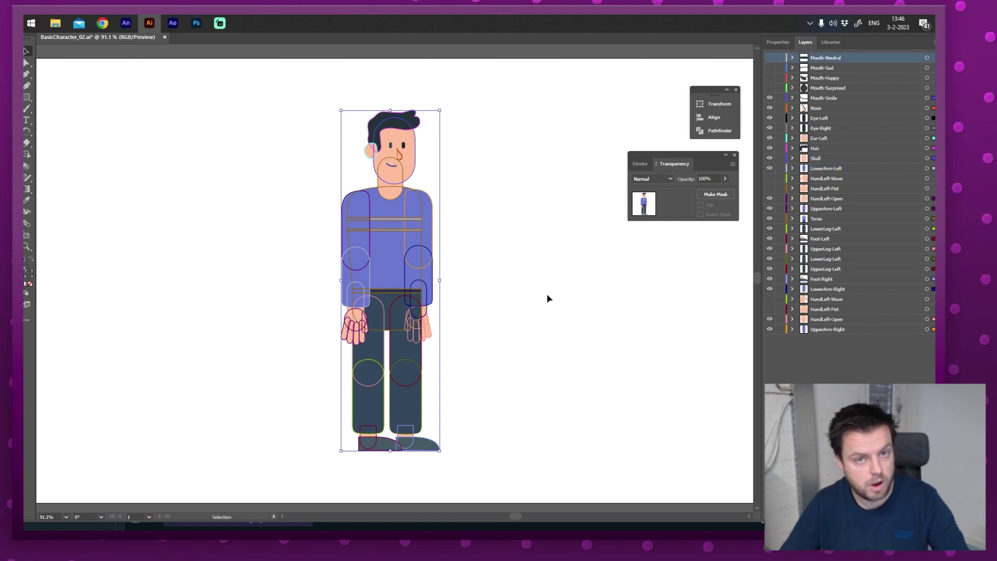
pyautogui.click(558, 281)
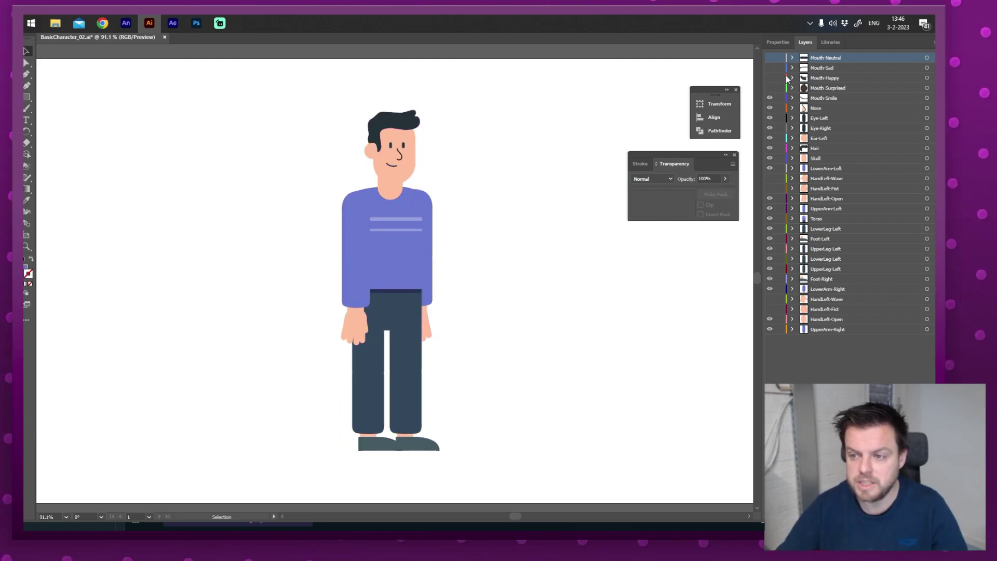
# - Try moving the left lower arm and both lower legs away from the body, undoing each move
pyautogui.moveTo(362, 289); pyautogui.dragTo(313, 288)
pyautogui.hotkey('ctrl', 'z')
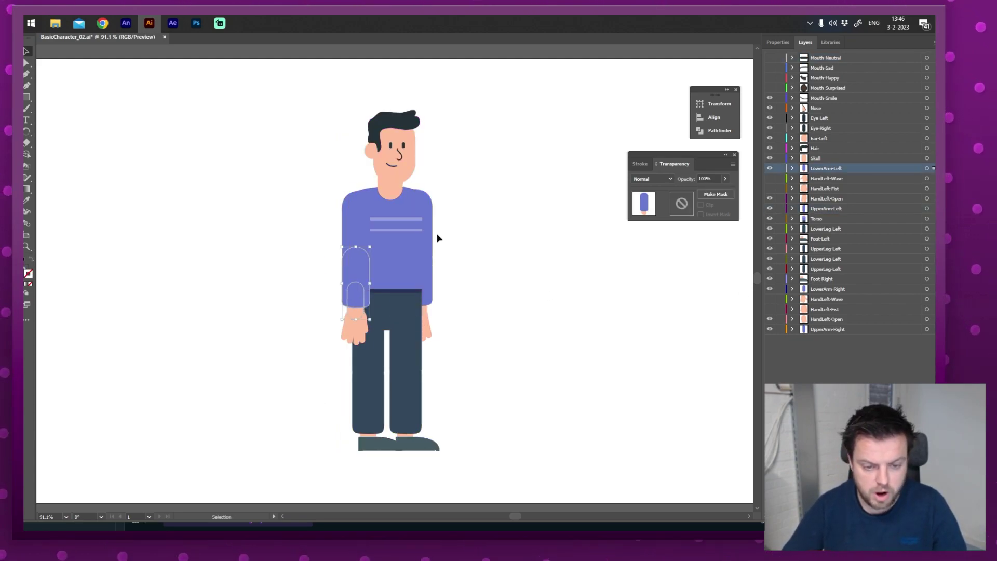
pyautogui.click(434, 232)
pyautogui.click(423, 329)
pyautogui.moveTo(369, 395); pyautogui.dragTo(356, 374)
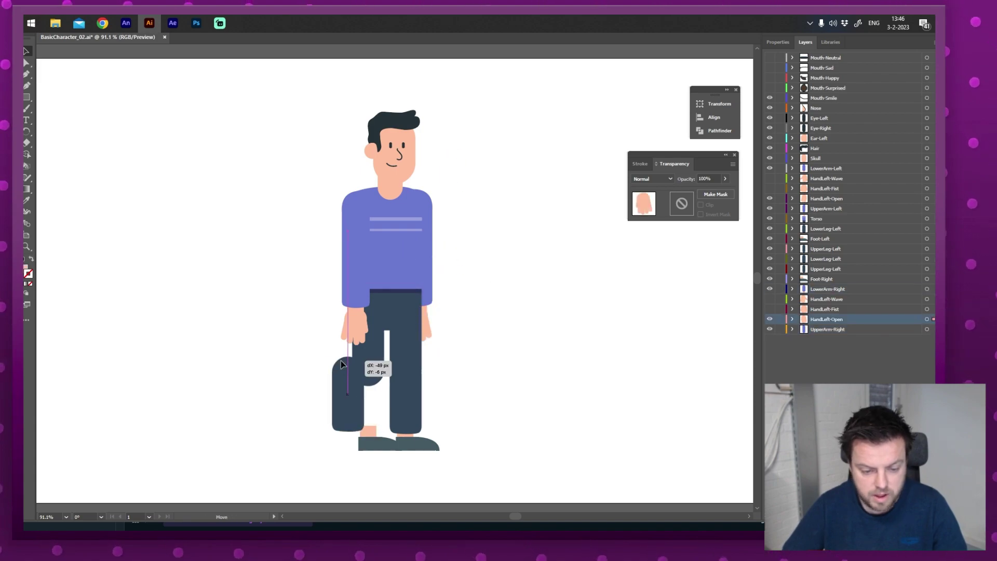
pyautogui.hotkey('ctrl', 'z')
pyautogui.moveTo(419, 377); pyautogui.dragTo(444, 397)
pyautogui.hotkey('ctrl', 'z')
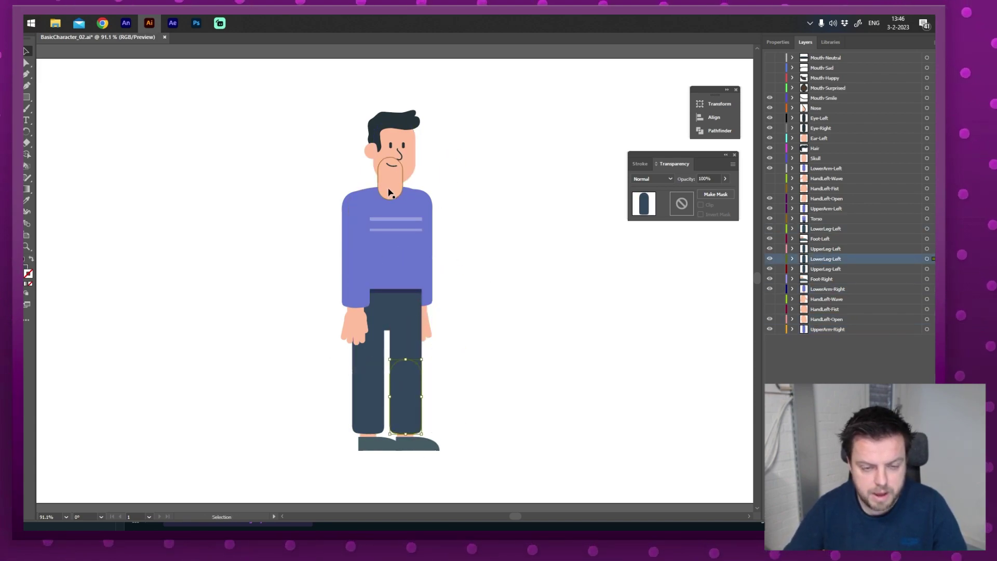
pyautogui.click(368, 376)
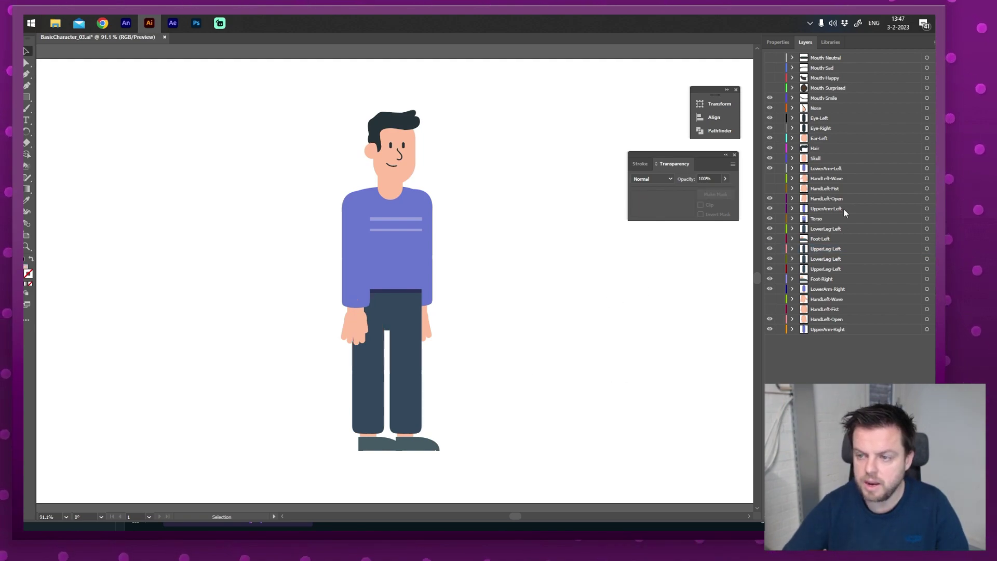
# - Preview the alternative mouth expressions by switching layer visibility, and show the Mouth-Smile layer again
pyautogui.click(770, 88)
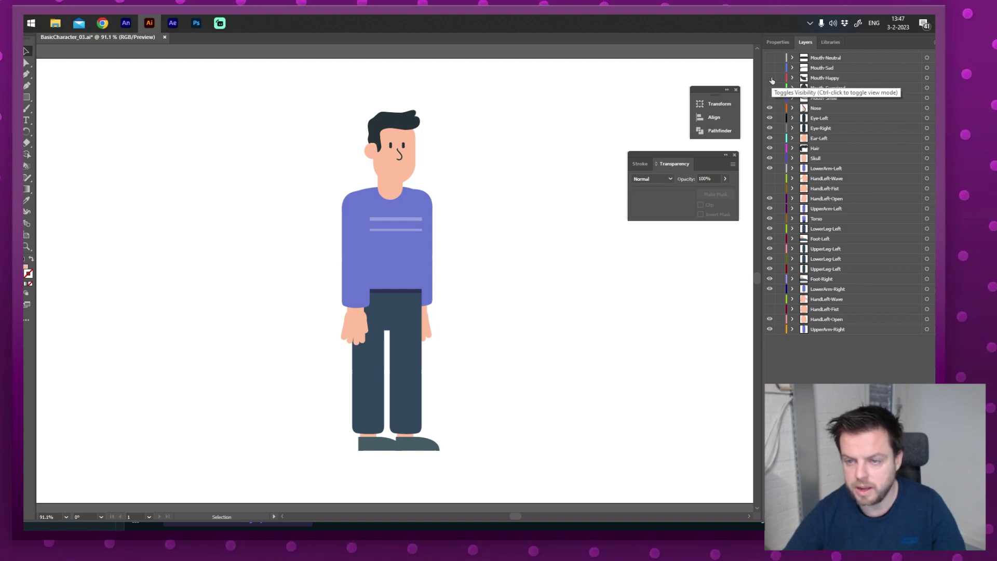
pyautogui.click(770, 78)
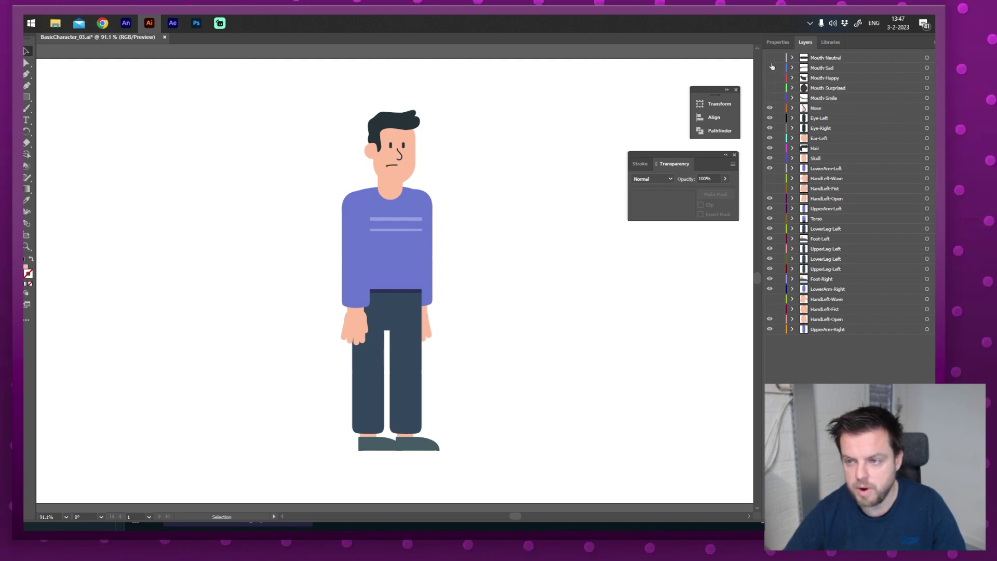
pyautogui.click(770, 97)
# - Compare the HandLeft-Fist and HandLeft-Wave poses up close by switching layer visibility, and show HandLeft-Open again
pyautogui.press('z')
pyautogui.moveTo(342, 334); pyautogui.dragTo(489, 289)
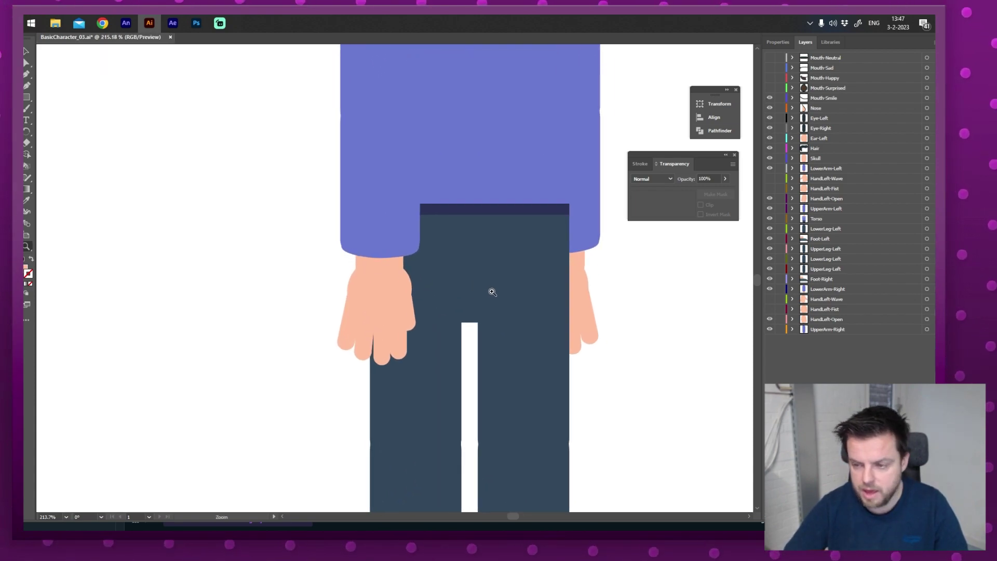
pyautogui.click(770, 188)
pyautogui.click(770, 198)
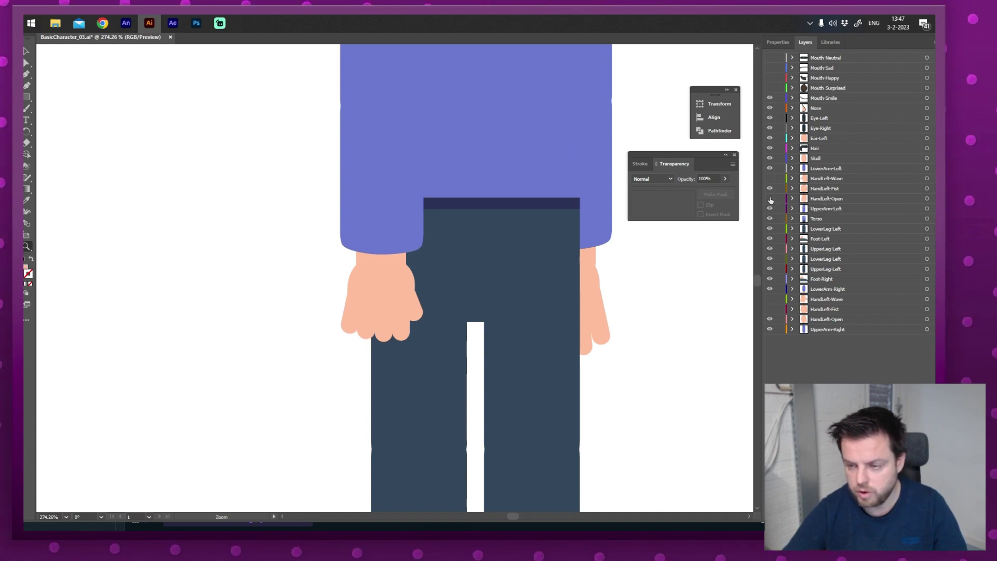
pyautogui.click(770, 188)
pyautogui.click(770, 178)
pyautogui.click(769, 178)
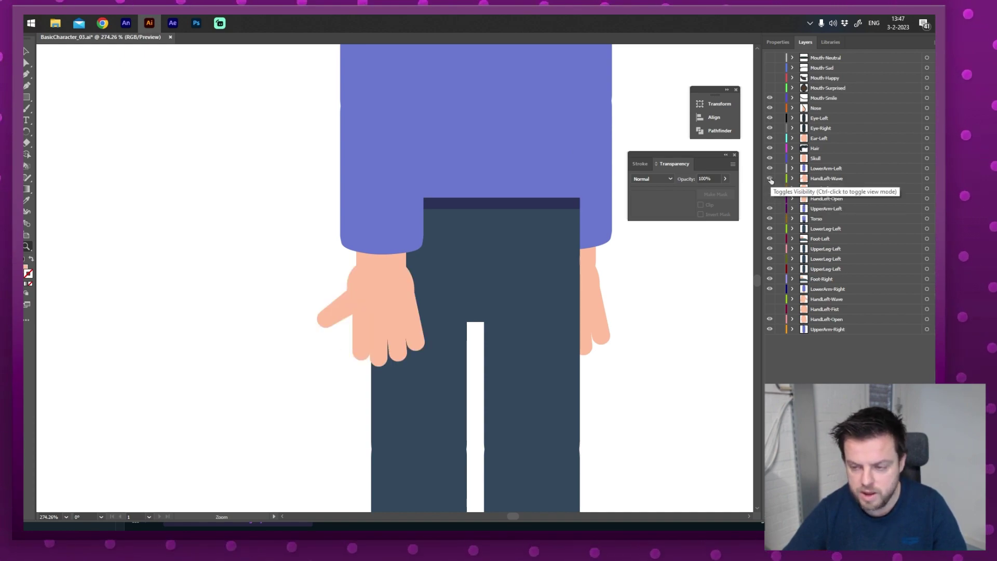
pyautogui.click(770, 199)
pyautogui.hotkey('ctrl', '0')
# - Try moving the skull and the torso away from the character, undoing each move
pyautogui.press('v')
pyautogui.click(457, 136)
pyautogui.click(508, 138)
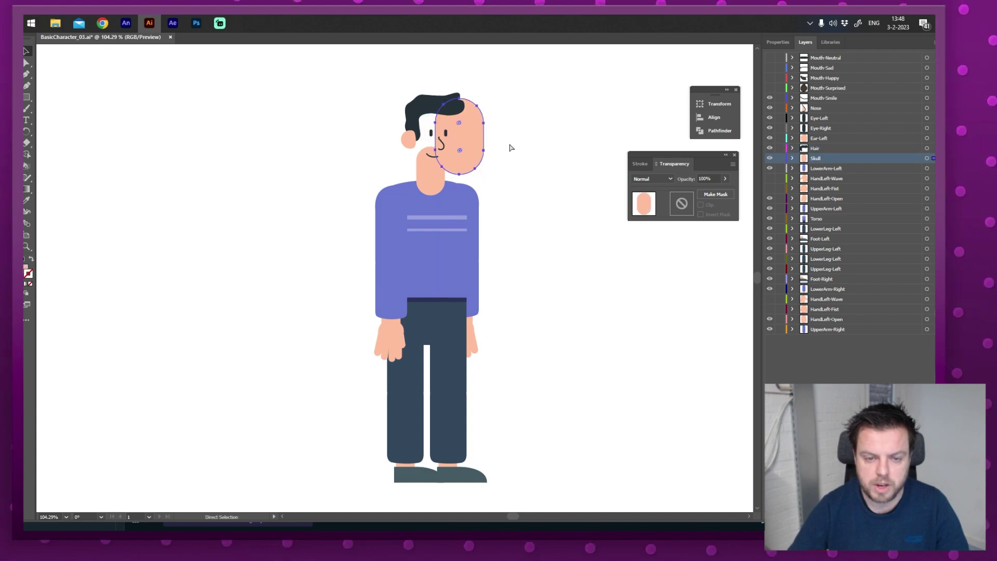
pyautogui.click(446, 133)
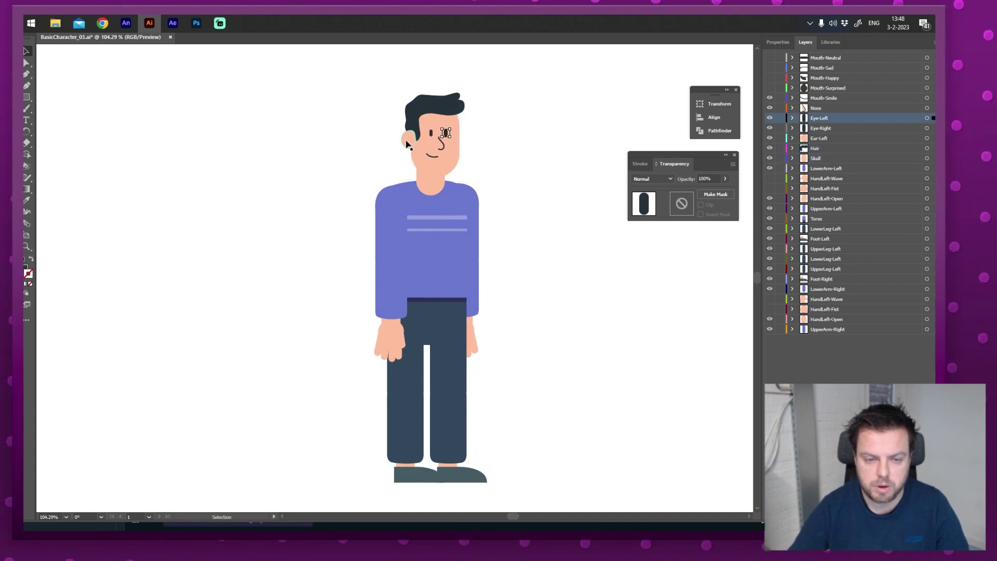
pyautogui.moveTo(460, 212); pyautogui.dragTo(500, 204)
pyautogui.hotkey('ctrl', 'z')
pyautogui.press('a')
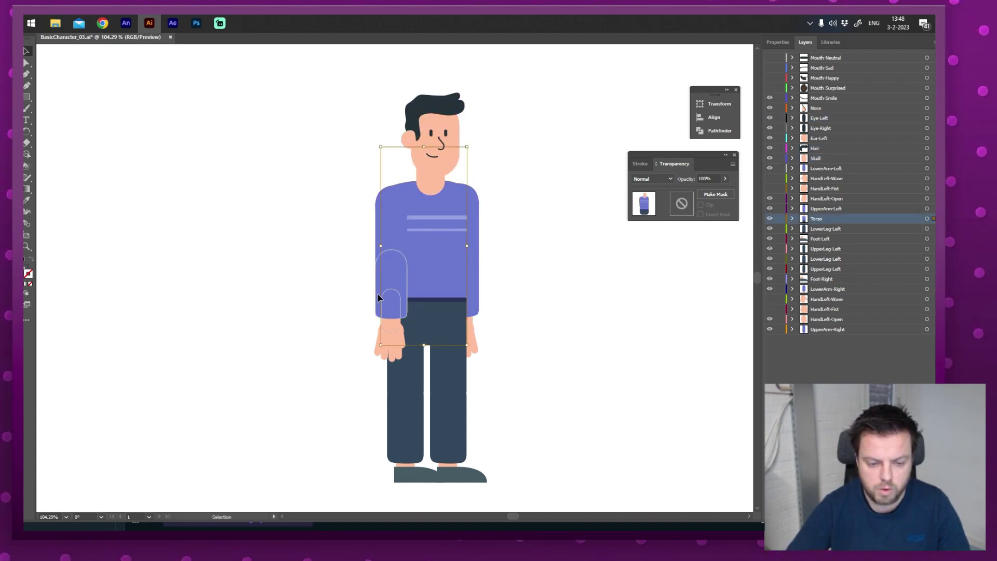
# - Select the left upper arm to examine its rounded shape, and clear the selection
pyautogui.click(393, 231)
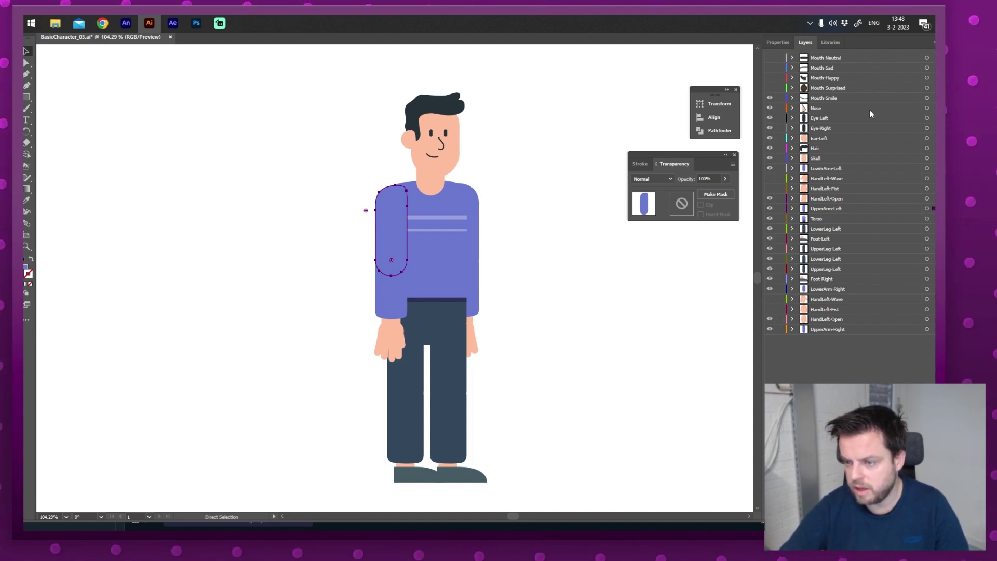
pyautogui.press('v')
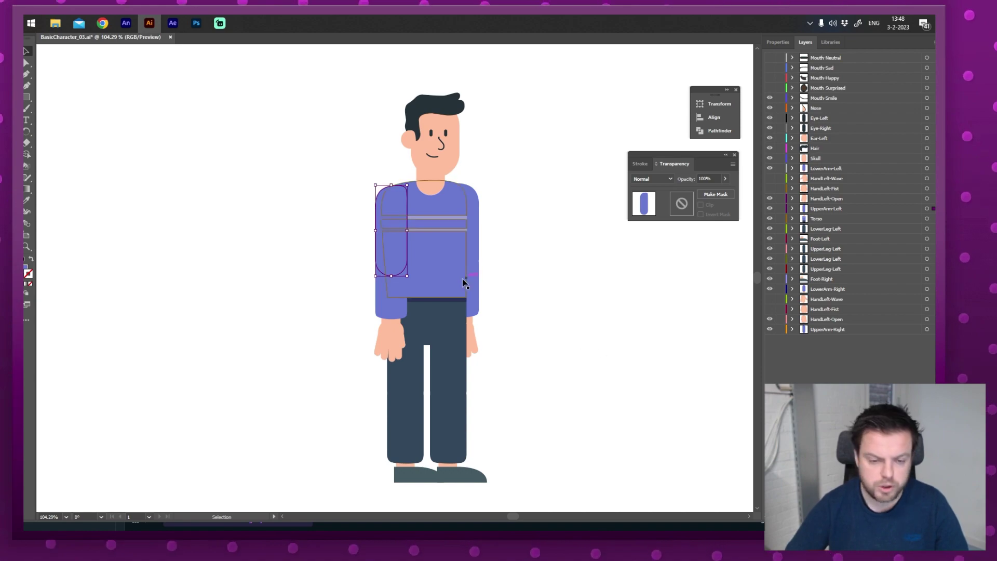
pyautogui.click(503, 276)
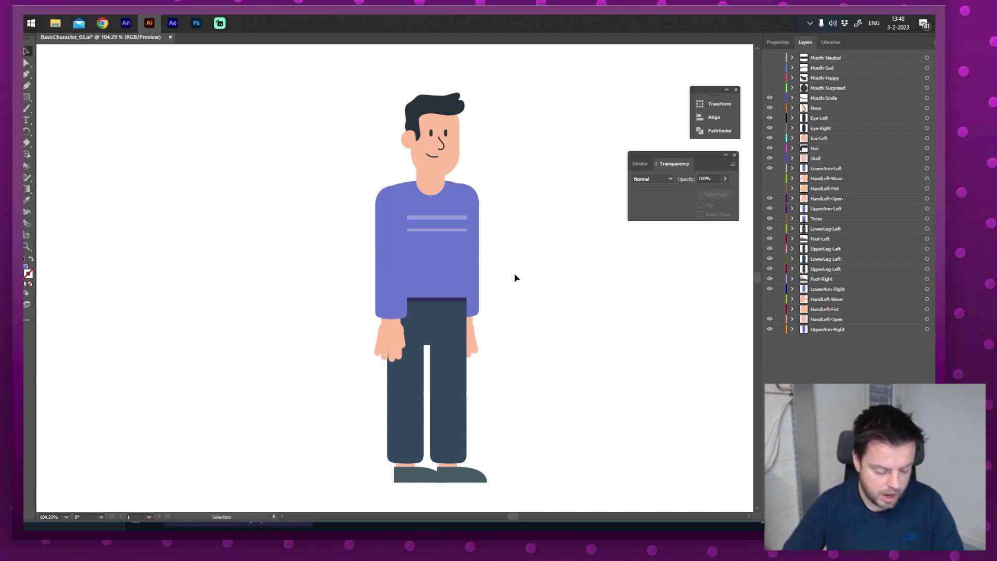
# - Show the artwork in Outline view to examine the overlapping joint shapes, and return to the normal preview
pyautogui.press('a')
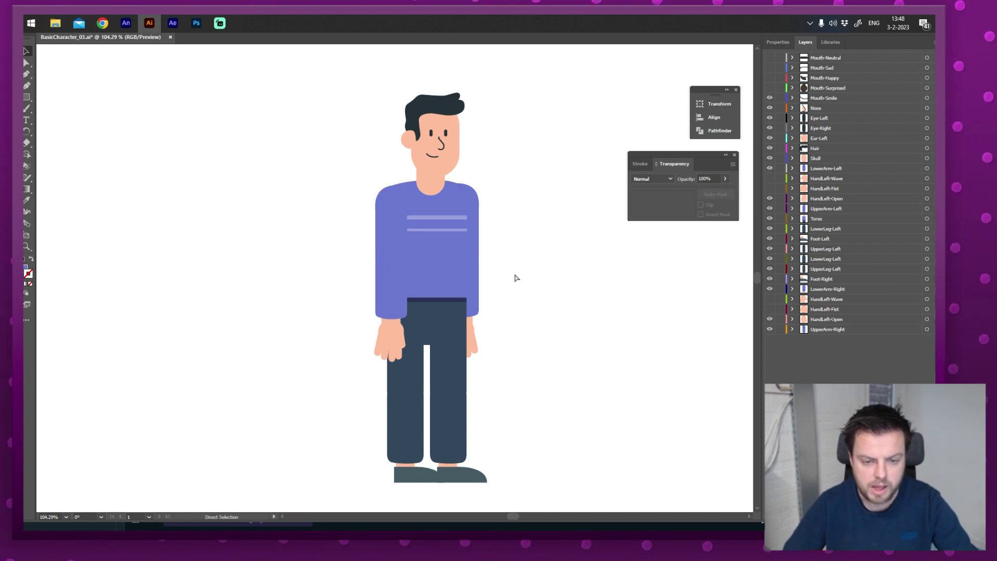
pyautogui.hotkey('ctrl', 'y')
pyautogui.press('v')
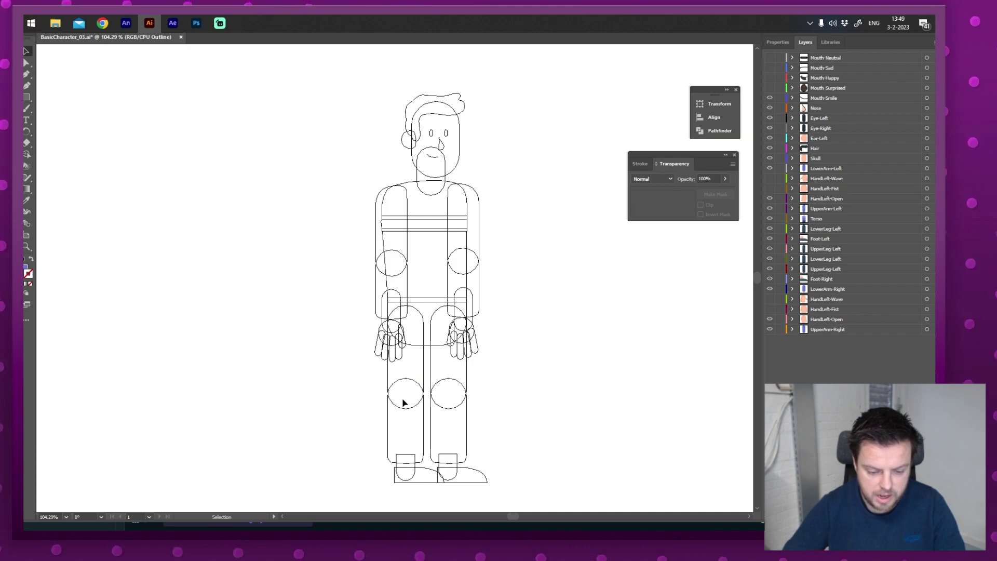
pyautogui.press('a')
pyautogui.hotkey('ctrl', 'y')
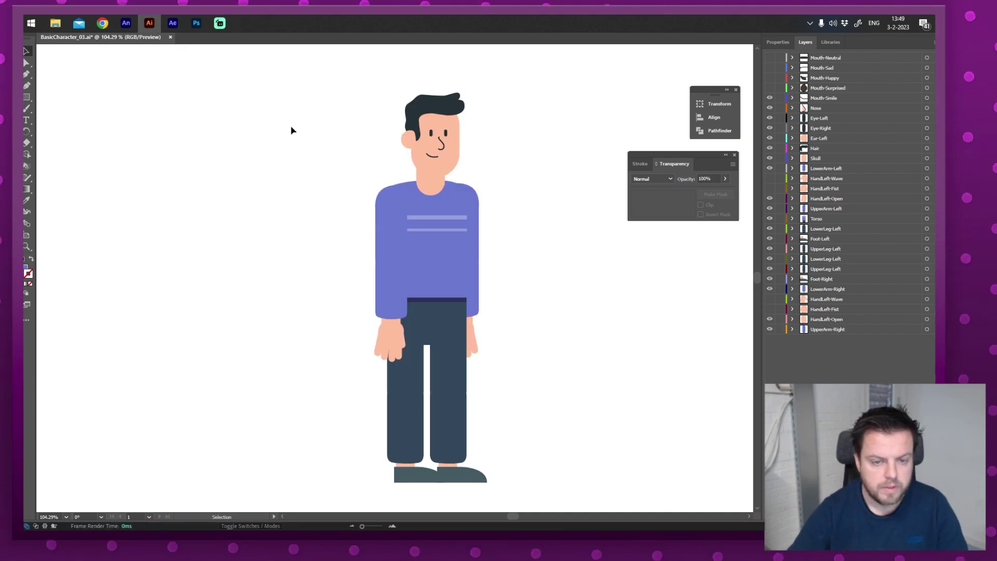
# - Switch to After Effects and choose the BasicCharacter_03 Illustrator file from the Assets folder for import
pyautogui.hotkey('alt', 'Tab')
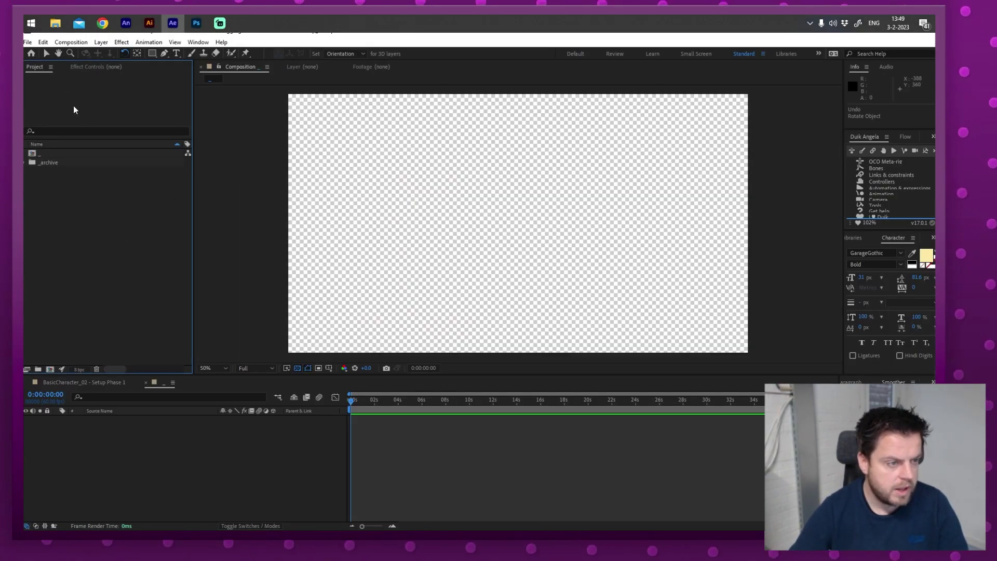
pyautogui.rightClick(60, 191)
pyautogui.moveTo(156, 240)
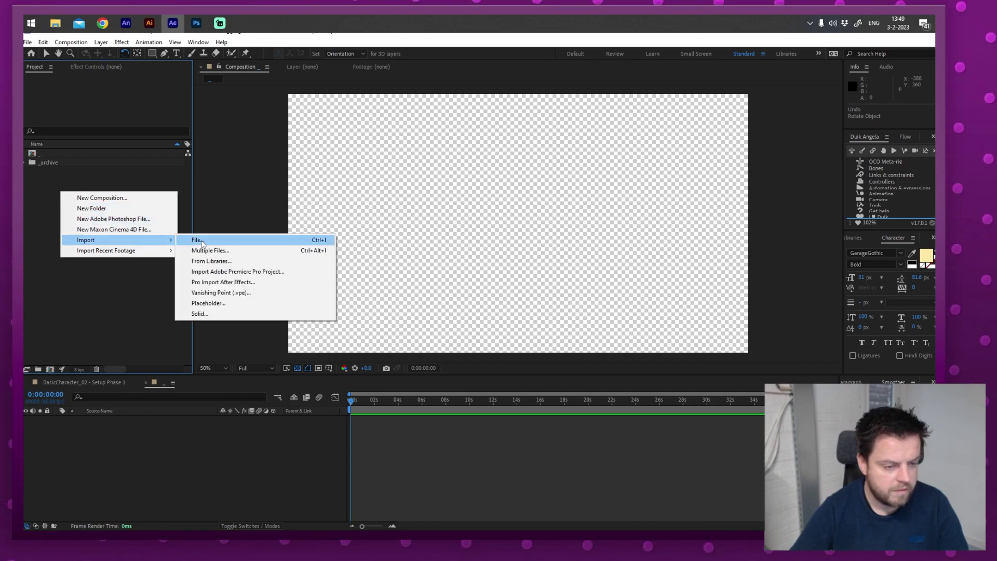
pyautogui.click(199, 240)
pyautogui.click(198, 123)
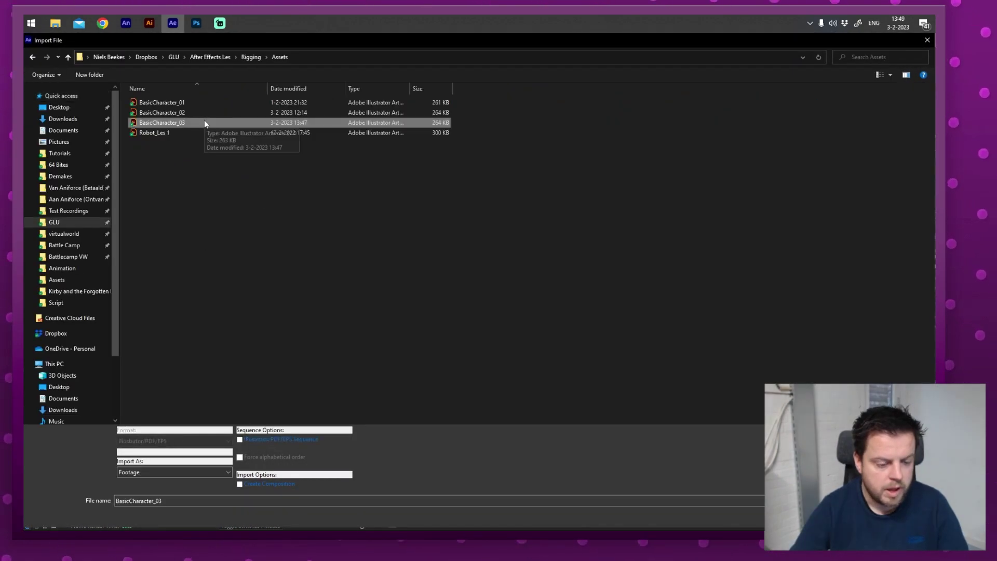
pyautogui.doubleClick(202, 123)
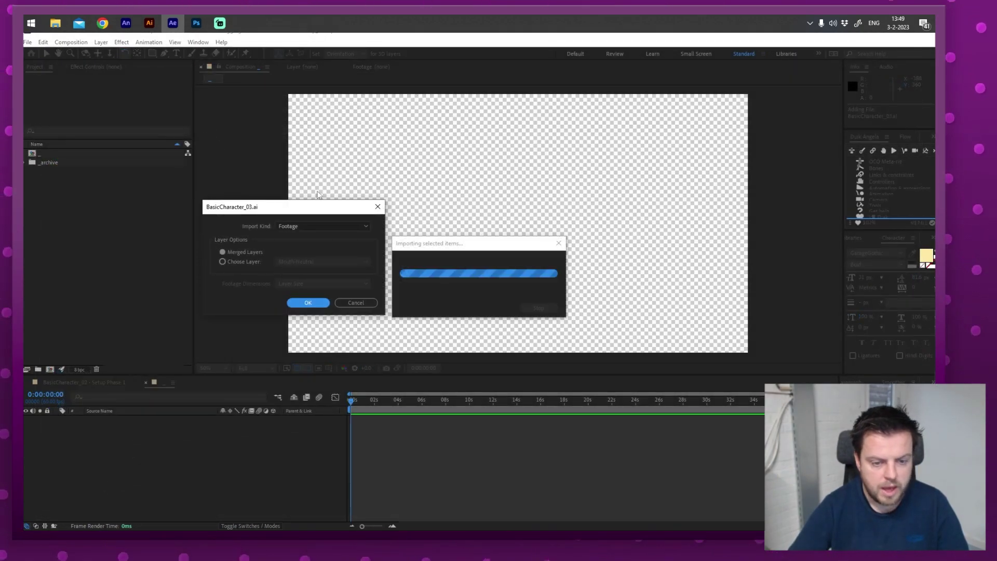
# - Import the file as a Composition with its footage dimensions set to Layer Size
pyautogui.moveTo(307, 209); pyautogui.dragTo(315, 121)
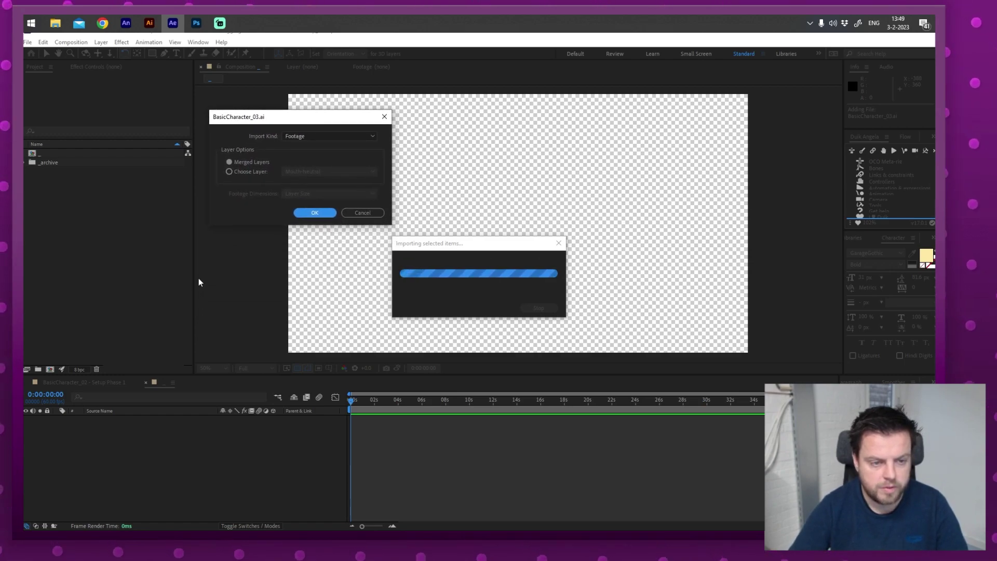
pyautogui.click(332, 137)
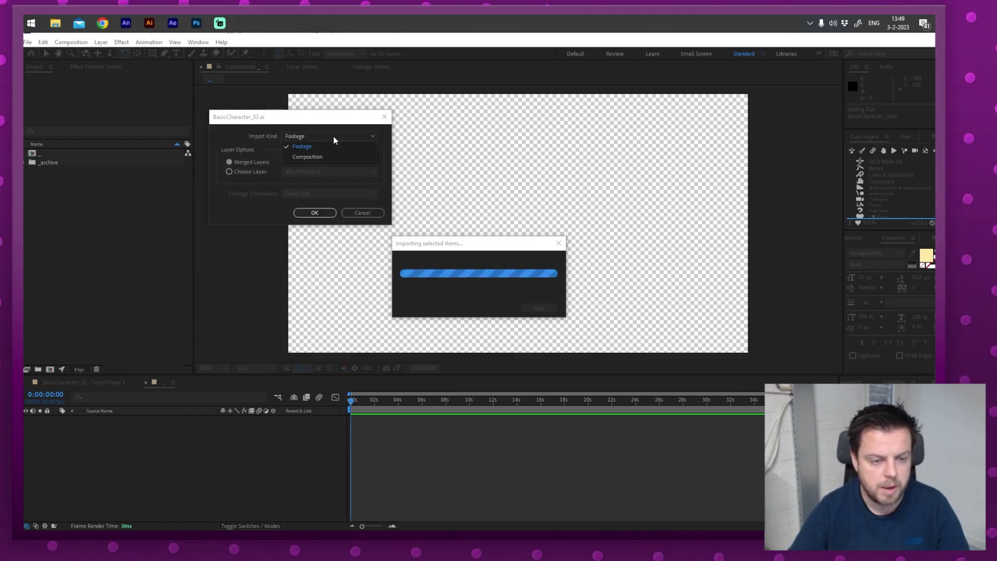
pyautogui.click(338, 158)
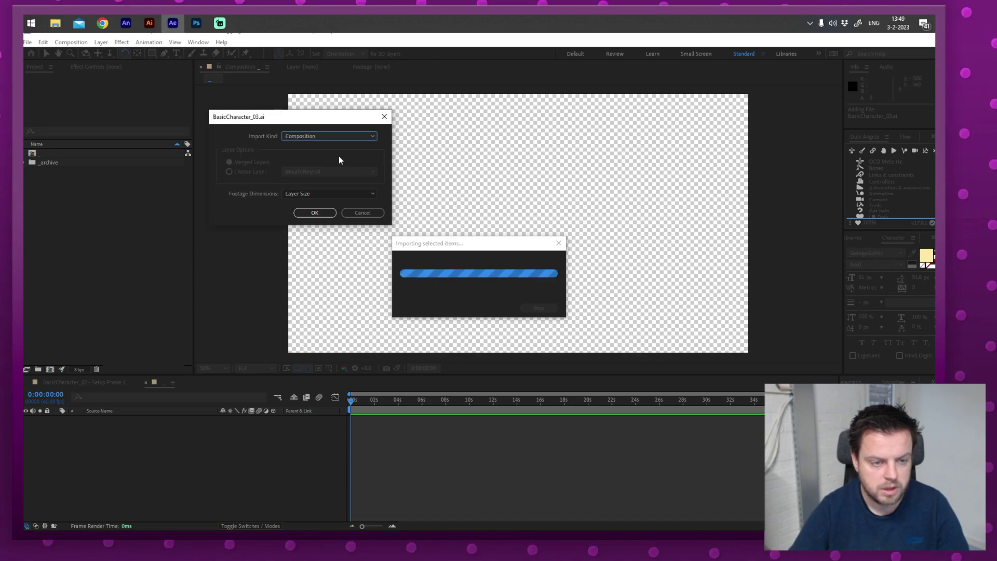
pyautogui.click(349, 196)
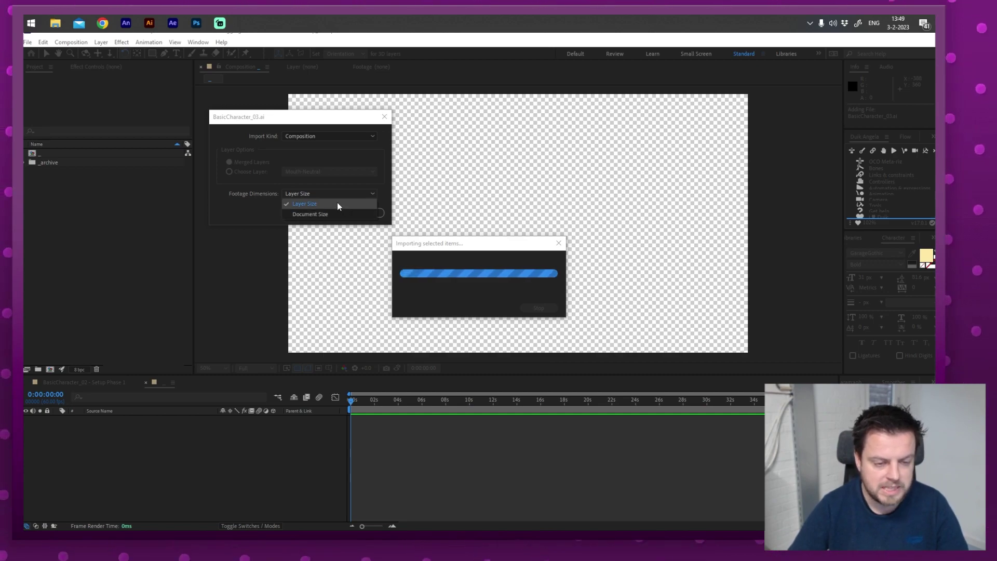
pyautogui.click(341, 205)
pyautogui.press('Return')
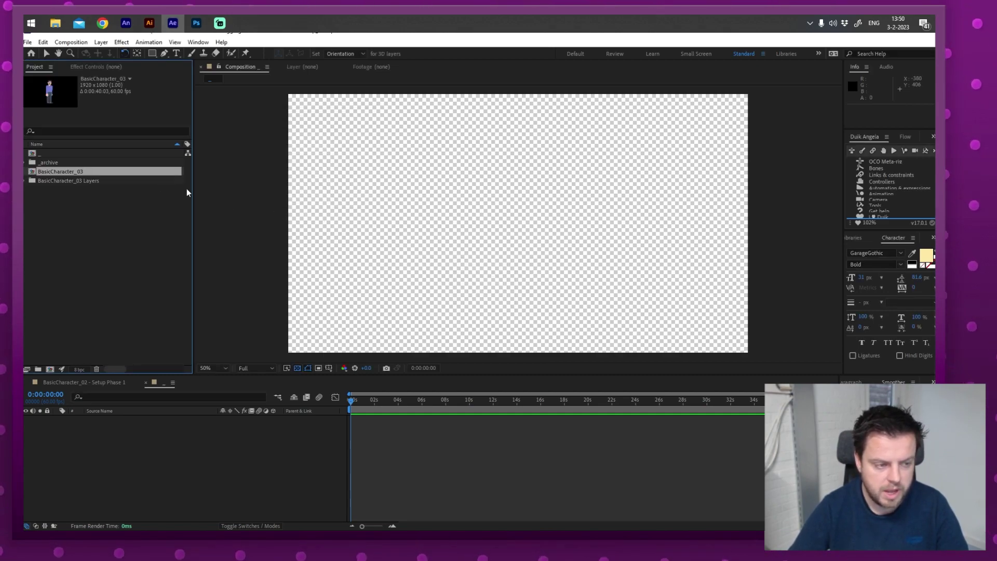
# - Open the BasicCharacter_03 composition and enlarge the timeline area to show more layers, with the playhead at the start
pyautogui.doubleClick(102, 173)
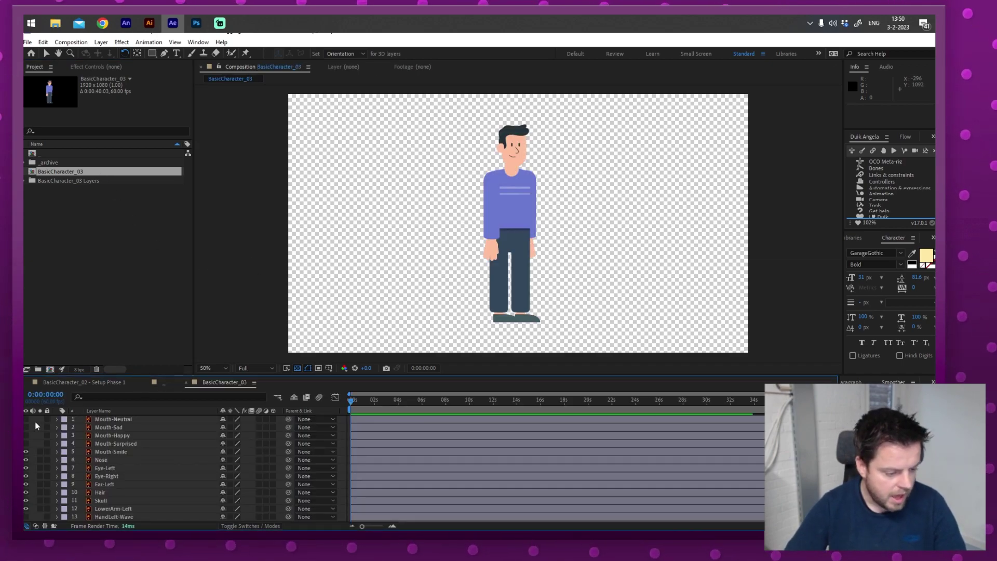
pyautogui.moveTo(160, 375); pyautogui.dragTo(160, 308)
pyautogui.click(720, 347)
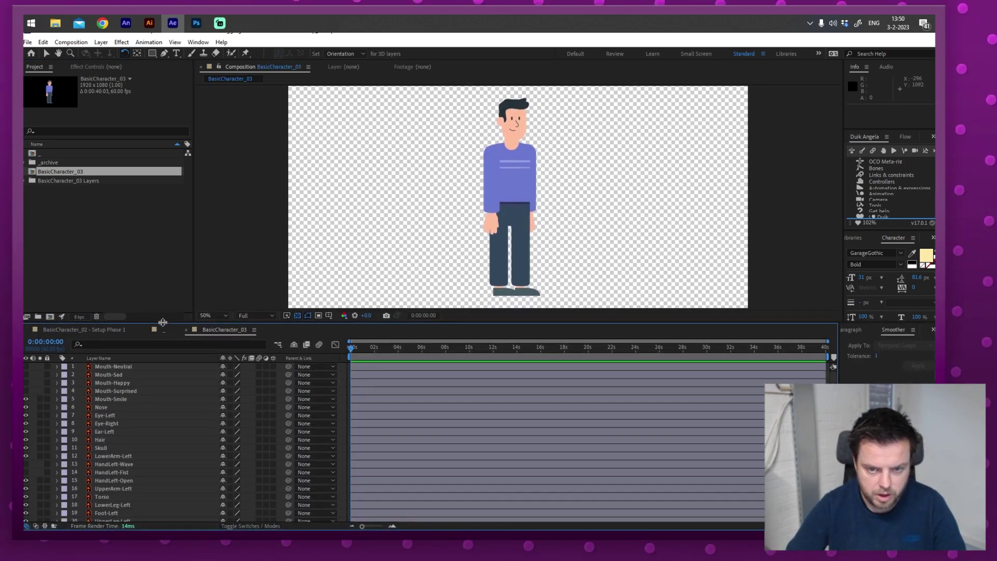
pyautogui.press('Home')
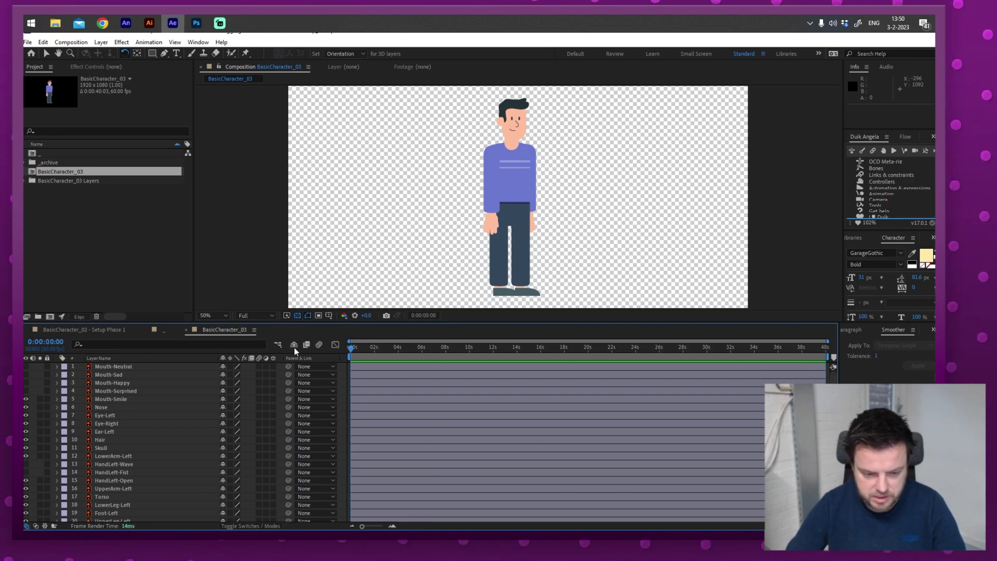
# - Review the five mouth layers and the three left-hand layers in the timeline, and inspect the character's face up close
pyautogui.click(110, 366)
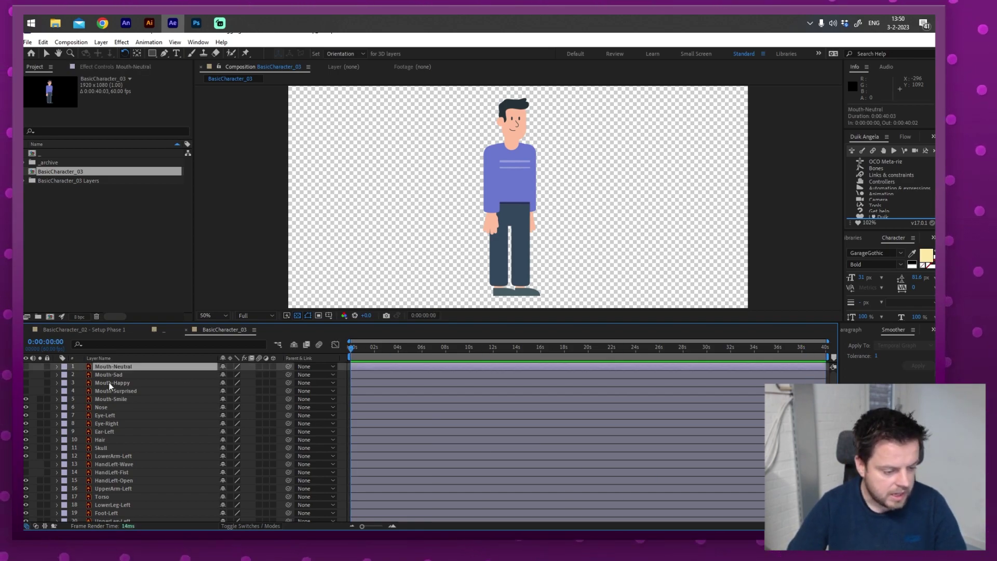
pyautogui.keyDown('shift'); pyautogui.click(106, 398); pyautogui.keyUp('shift')
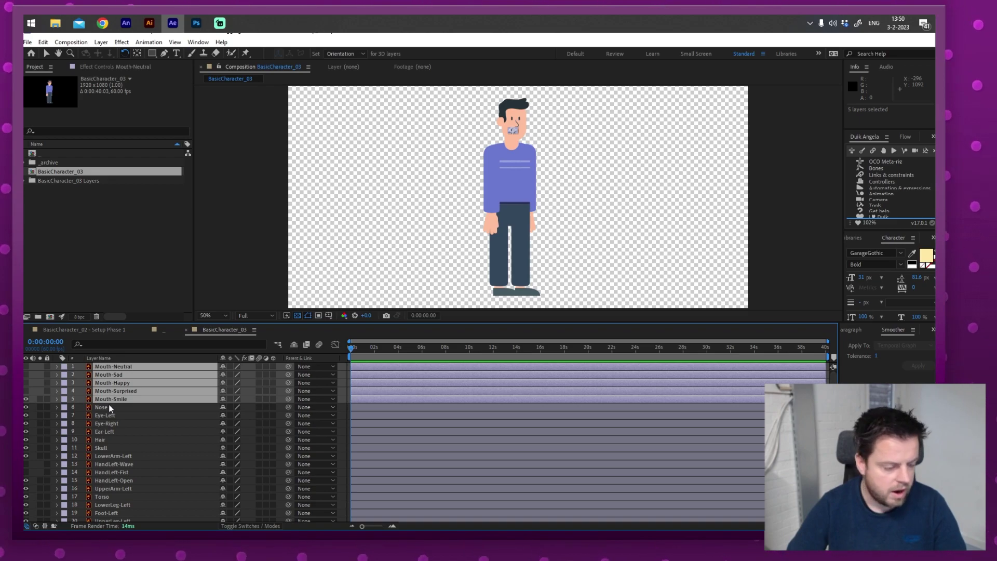
pyautogui.press('F2')
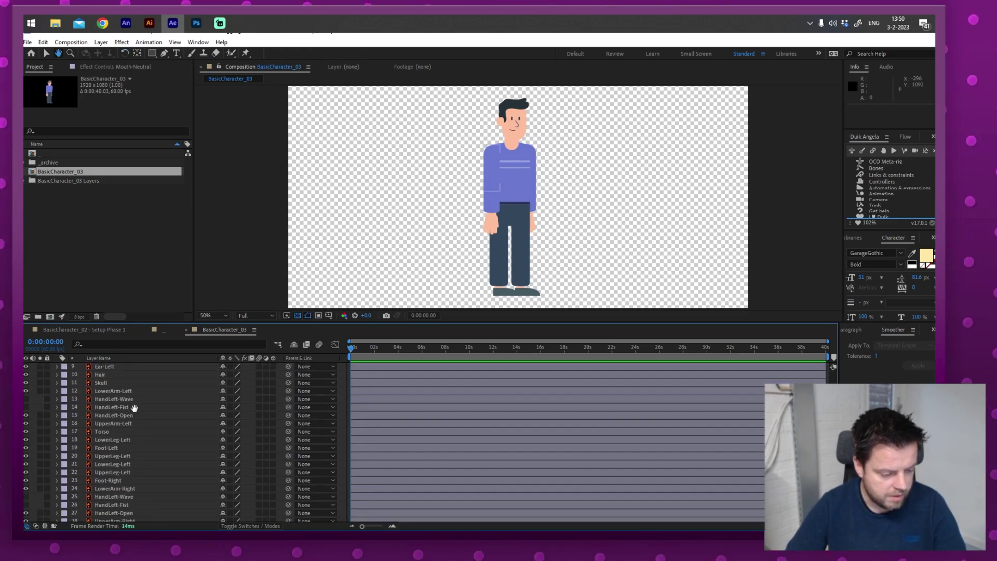
pyautogui.scroll(-3, 182, 400)
pyautogui.click(113, 396)
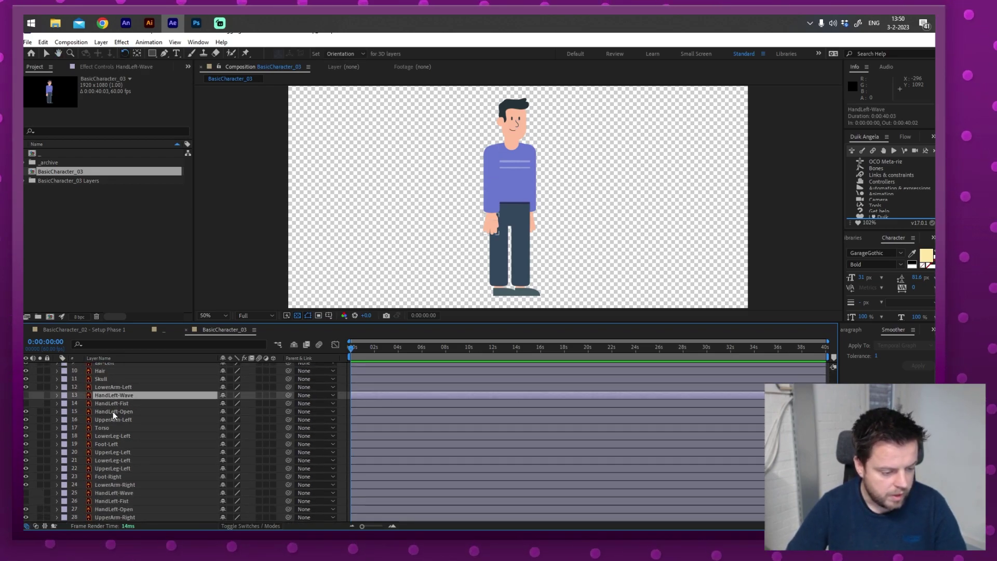
pyautogui.keyDown('shift'); pyautogui.click(114, 411); pyautogui.keyUp('shift')
pyautogui.press('F2')
pyautogui.press('v')
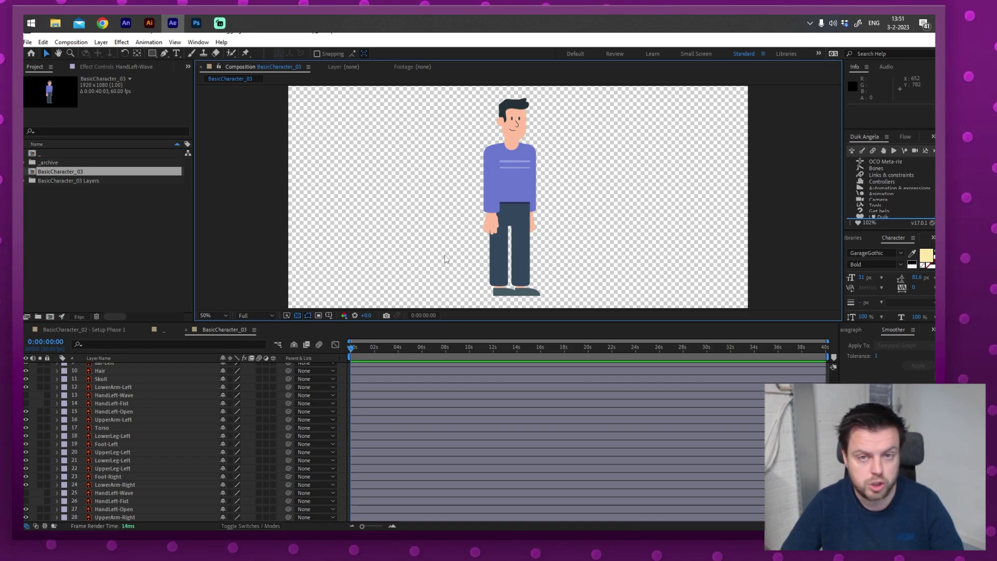
pyautogui.moveTo(471, 244); pyautogui.dragTo(572, 304)
pyautogui.click(605, 245)
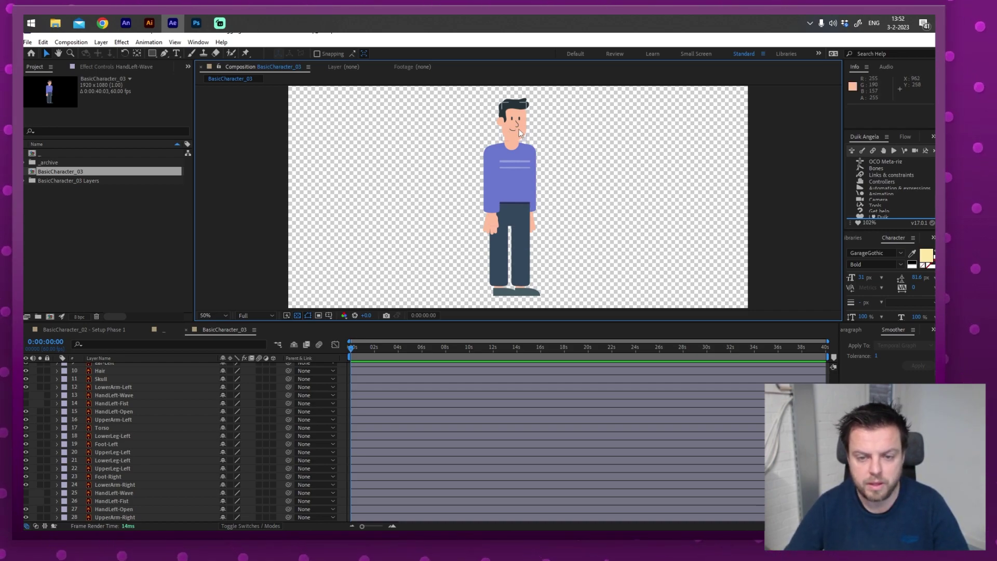
pyautogui.press('z')
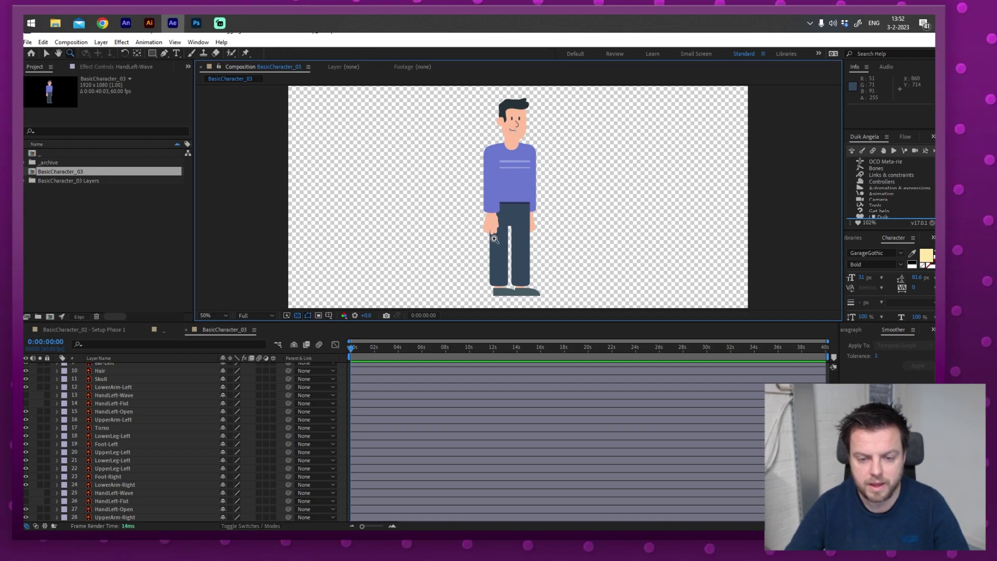
pyautogui.click(518, 133)
pyautogui.click(520, 208)
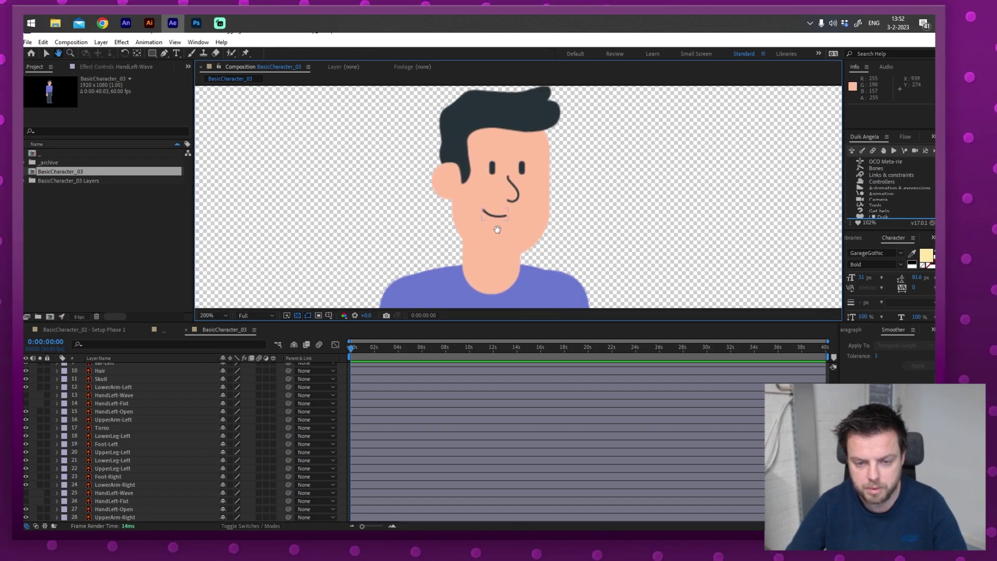
# - Try to pose the left arm raised and bent at the elbow with the open hand attached, and undo the pose
pyautogui.moveTo(488, 283); pyautogui.dragTo(439, 187)
pyautogui.hotkey('shift', '/')
pyautogui.press('w')
pyautogui.press('v')
pyautogui.moveTo(470, 228); pyautogui.dragTo(428, 196)
pyautogui.press('w')
pyautogui.press('v')
pyautogui.click(449, 164)
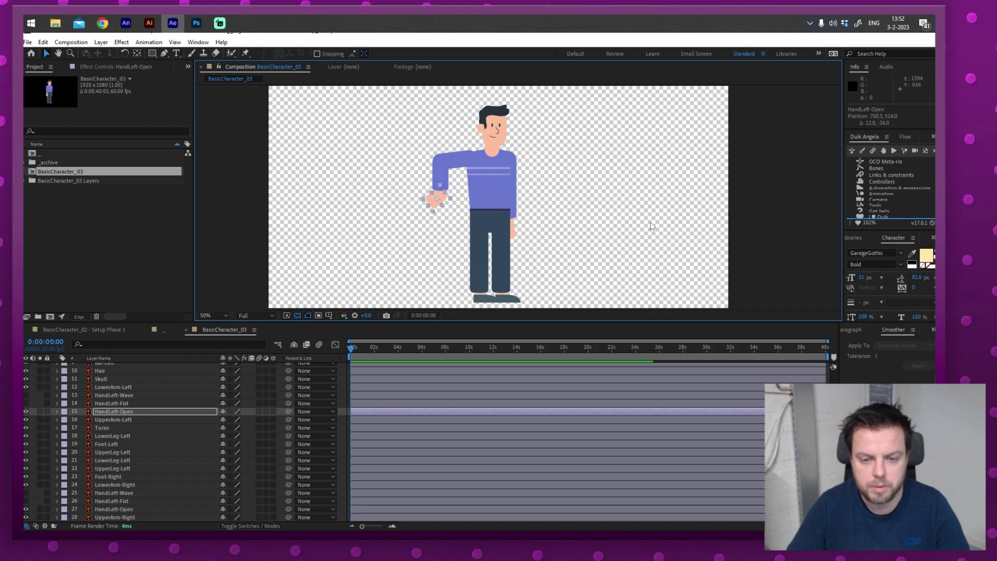
pyautogui.hotkey('ctrl', 'z')
pyautogui.hotkey('ctrl', 'z')
pyautogui.hotkey('ctrl', 'z')
# - Select the five mouth layers from Mouth-Neutral to Mouth-Smile and make all of them visible
pyautogui.press('z')
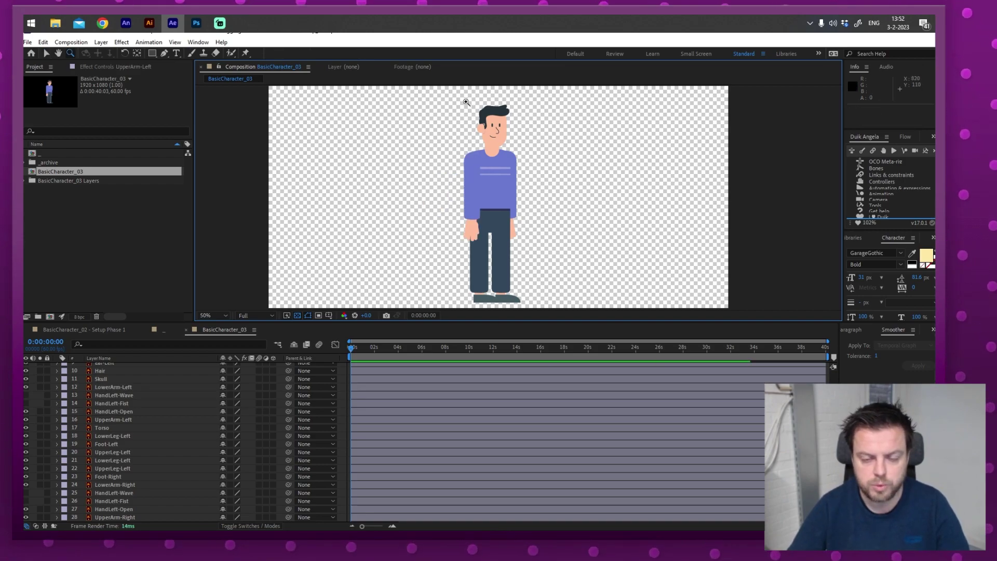
pyautogui.click(534, 156)
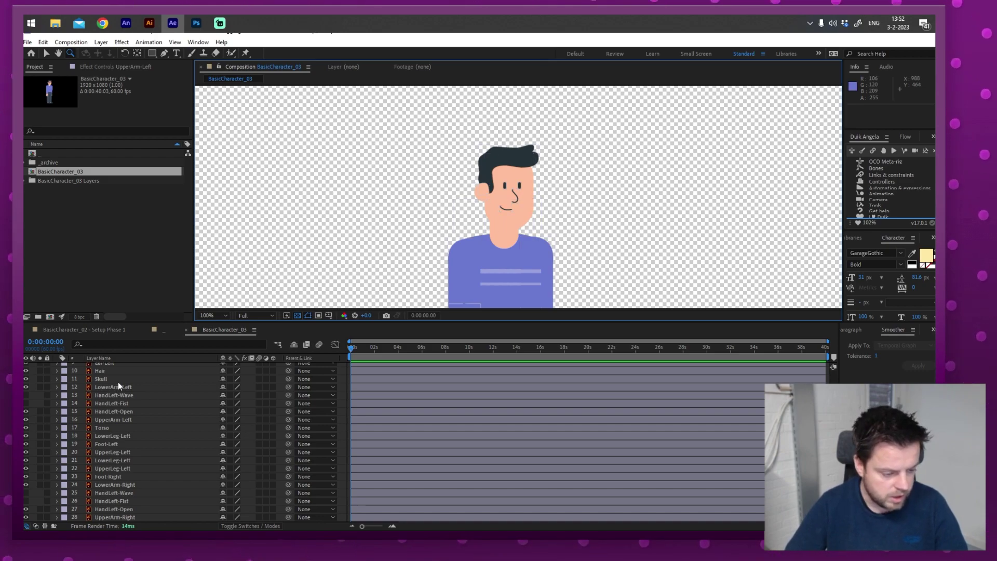
pyautogui.scroll(3, 133, 373)
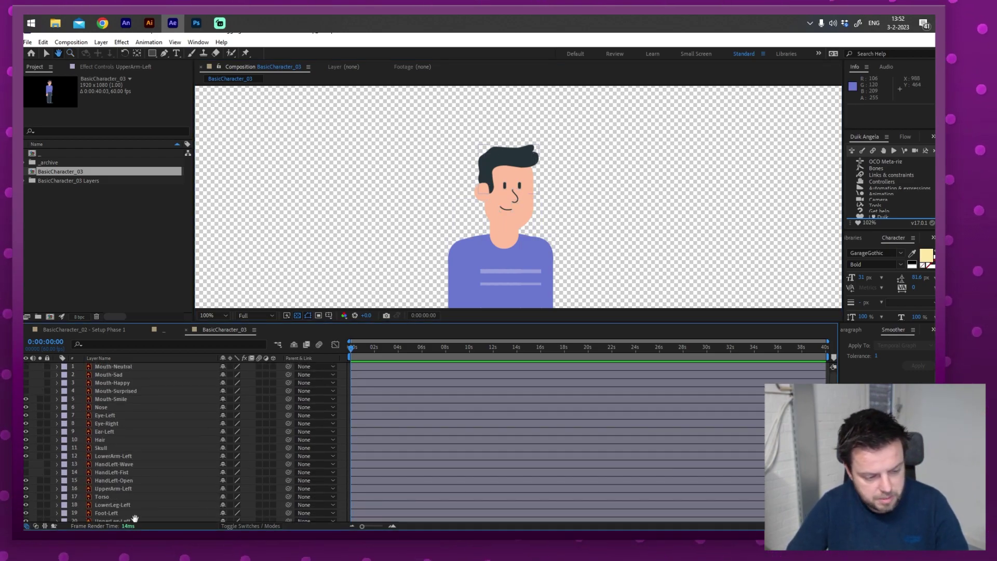
pyautogui.click(139, 368)
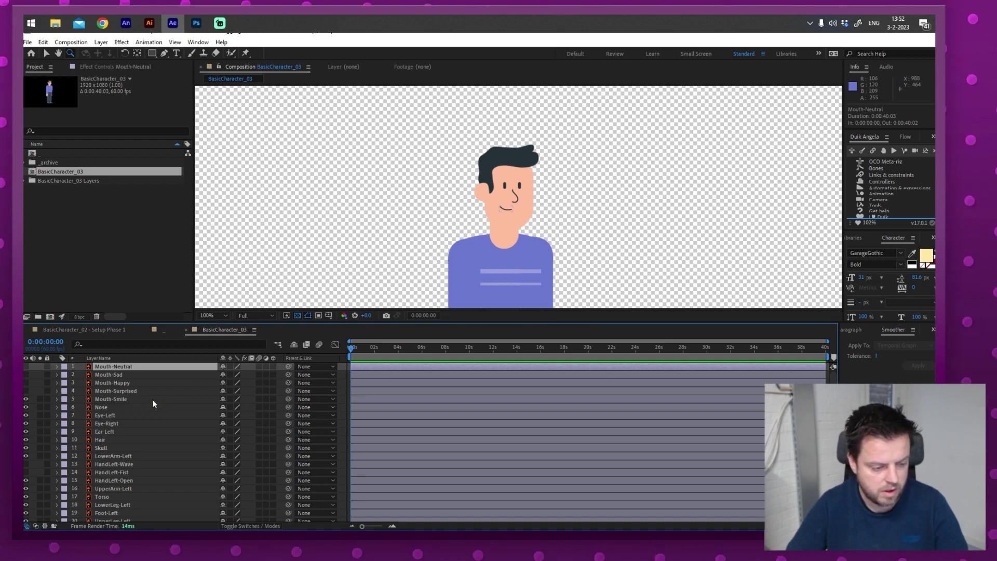
pyautogui.keyDown('shift'); pyautogui.click(154, 400); pyautogui.keyUp('shift')
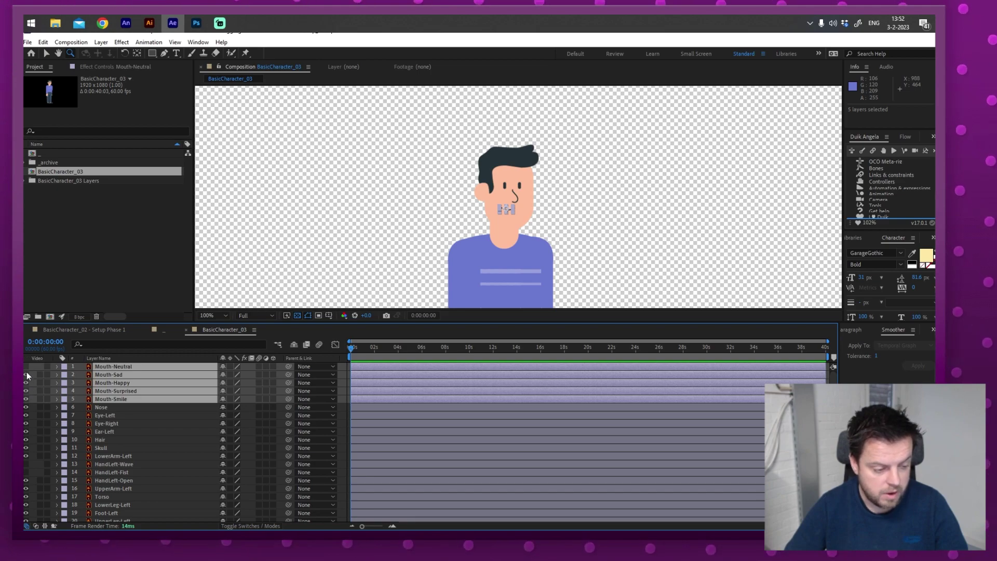
pyautogui.moveTo(26, 366); pyautogui.dragTo(27, 391)
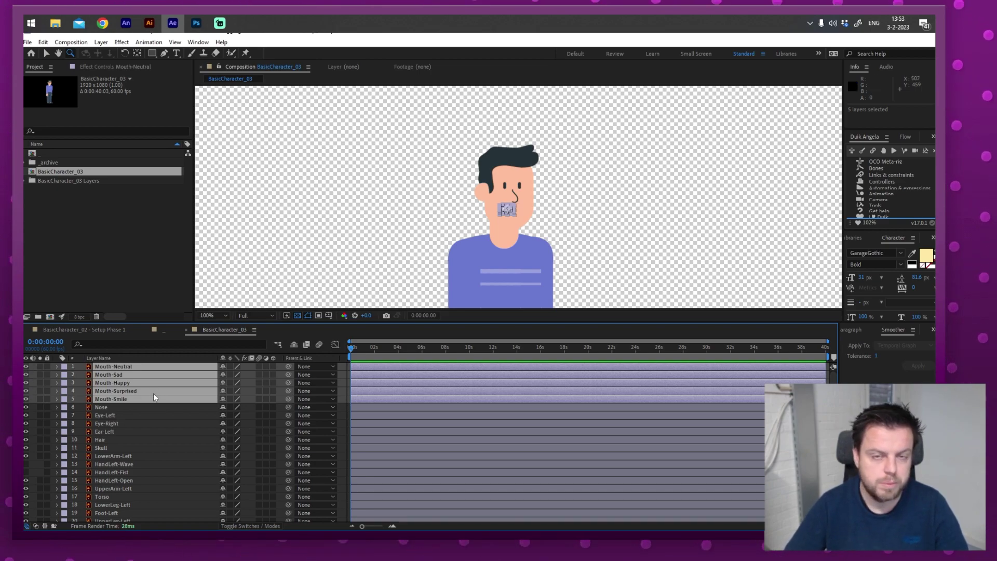
# - Pre-compose the selected mouth layers into a new composition named Mouths_01, moving all attributes into it
pyautogui.rightClick(133, 373)
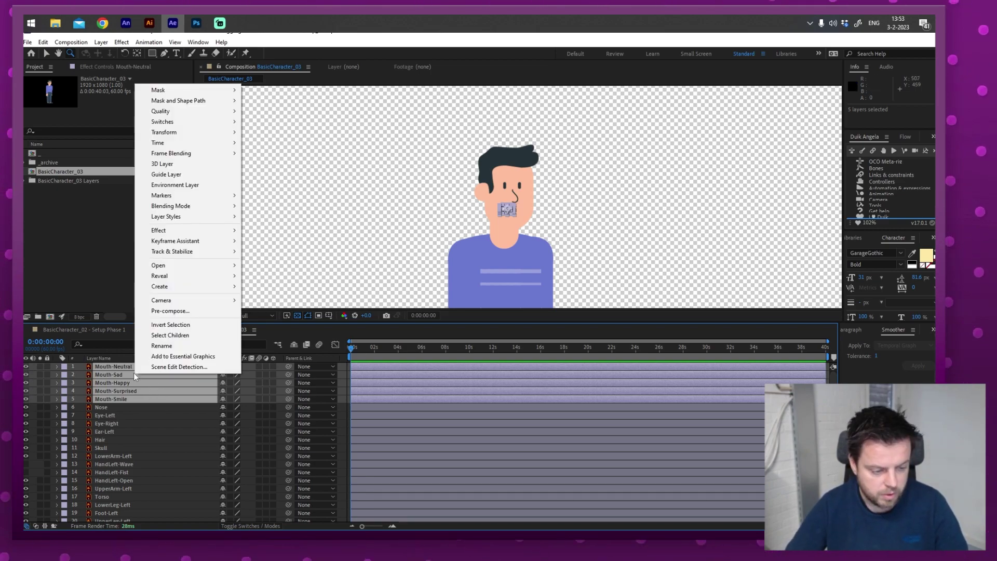
pyautogui.click(173, 311)
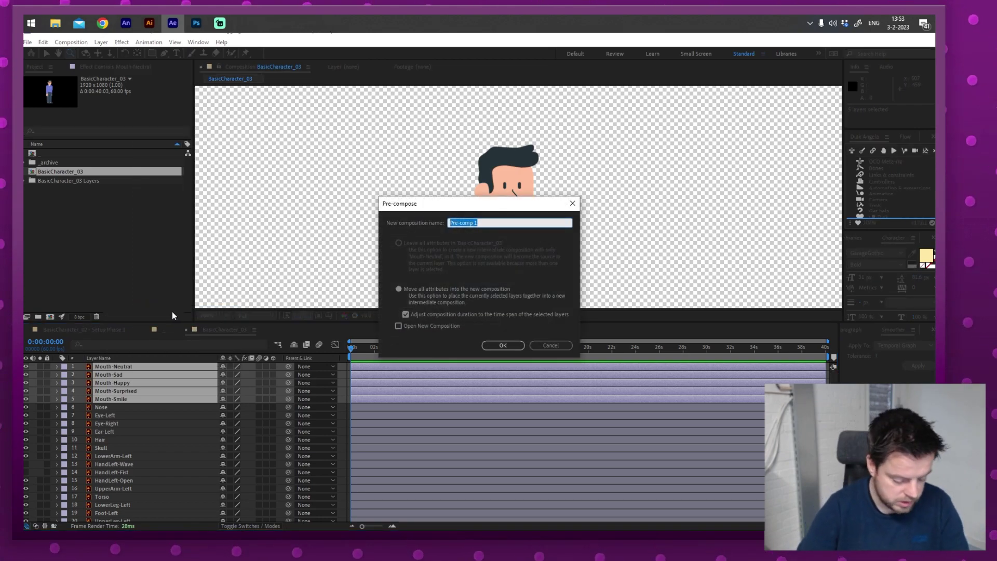
pyautogui.write('Mouths')
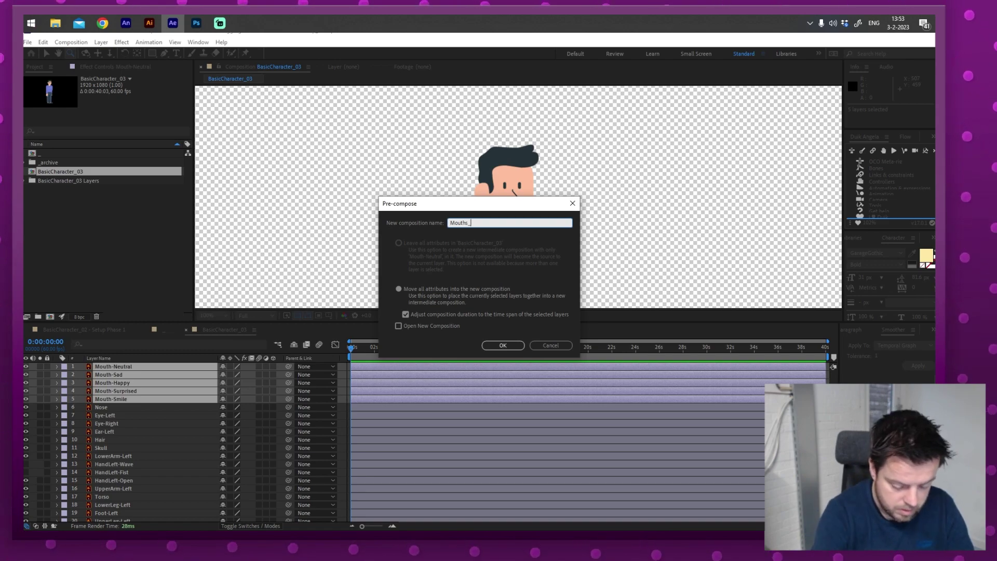
pyautogui.write('_01')
pyautogui.press('Return')
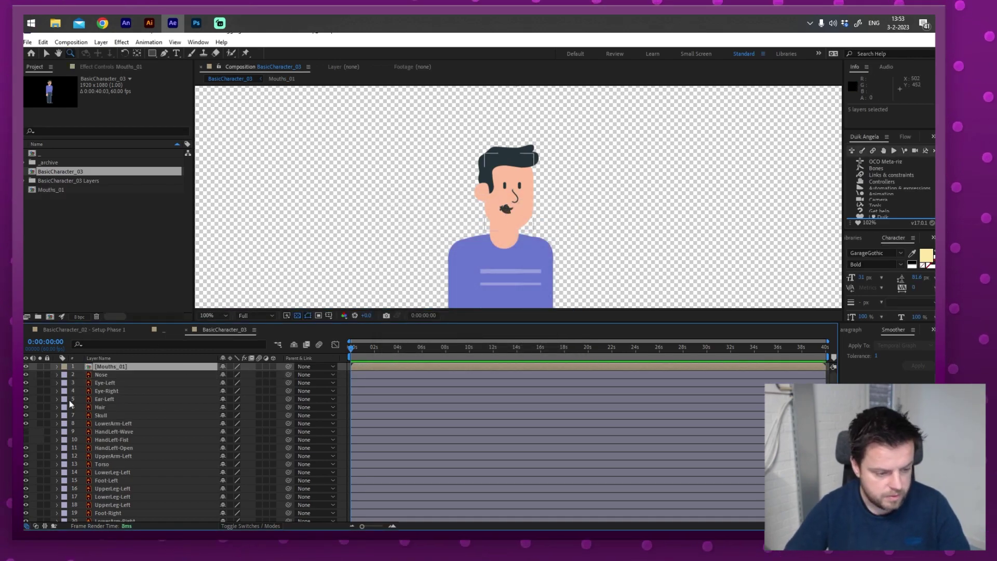
# - Try to move the Mouths_01 layer across the composition, and undo the move
pyautogui.press('v')
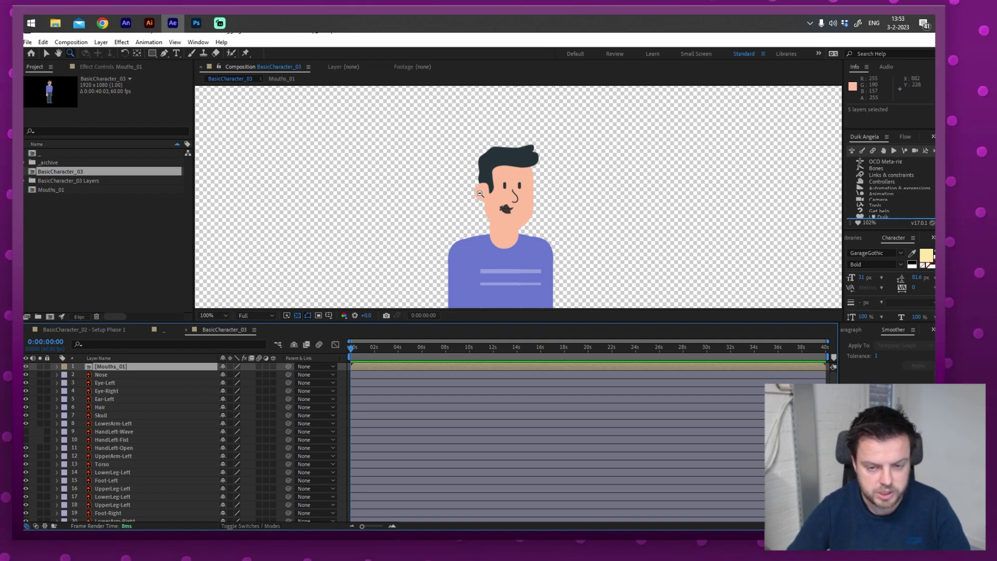
pyautogui.scroll(-2, 481, 205)
pyautogui.moveTo(401, 212); pyautogui.dragTo(503, 200)
pyautogui.hotkey('ctrl', 'z')
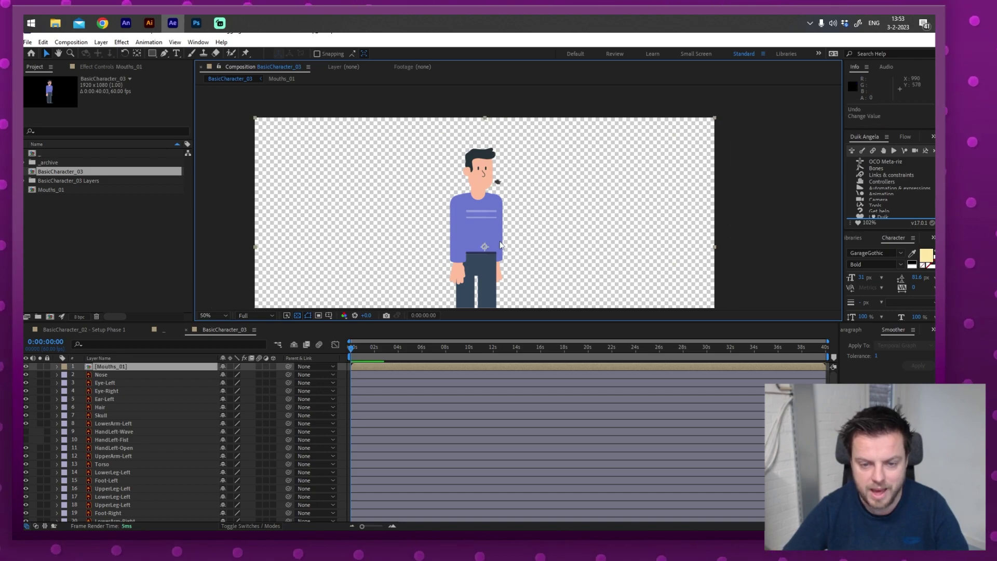
# - Open the Mouths_01 composition and crop it to a region of interest of about 40 by 28 px drawn closely around the mouth shapes
pyautogui.scroll(2, 482, 156)
pyautogui.doubleClick(111, 366)
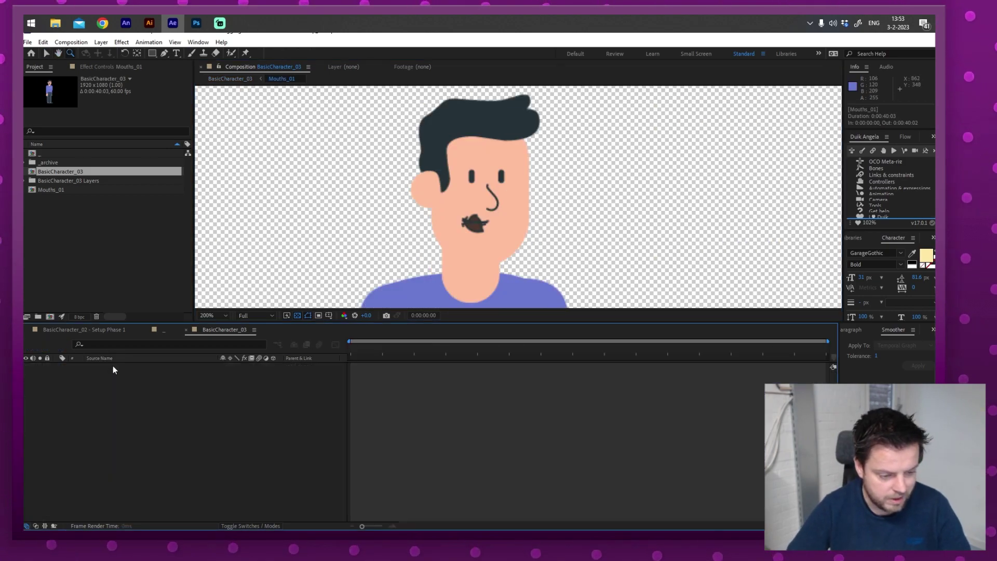
pyautogui.keyDown('alt'); pyautogui.click(541, 198); pyautogui.keyUp('alt')
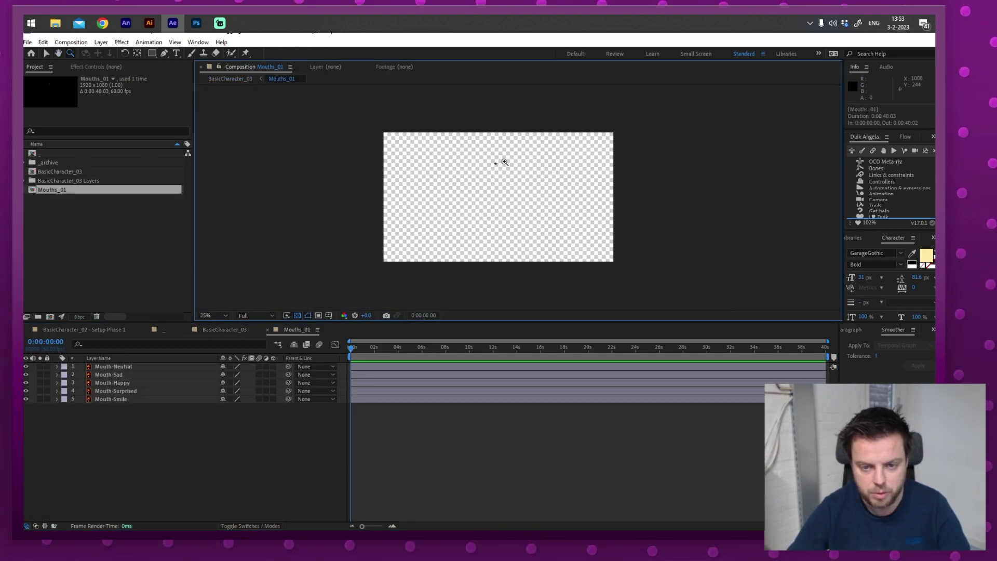
pyautogui.click(494, 201)
pyautogui.click(500, 197)
pyautogui.click(500, 198)
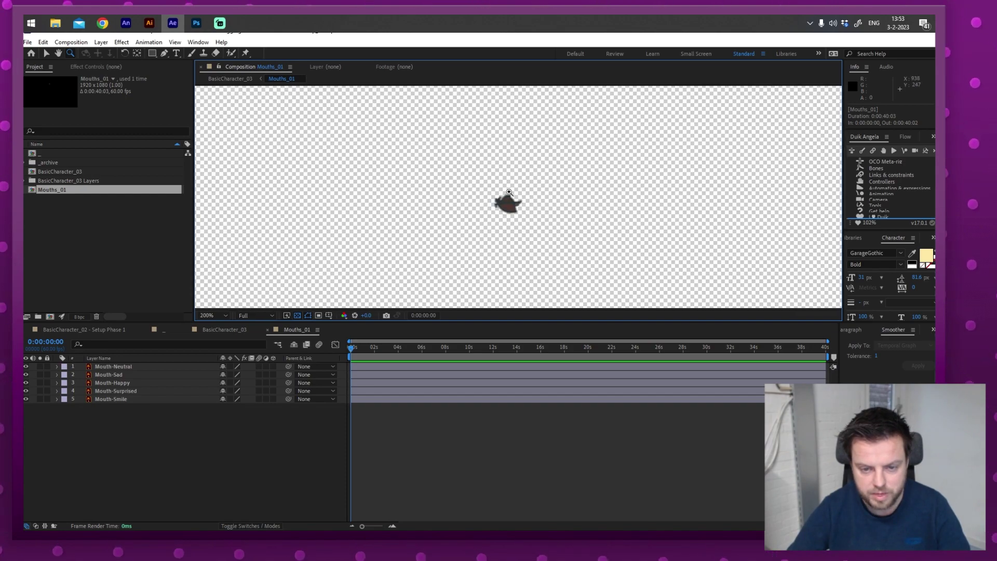
pyautogui.click(318, 316)
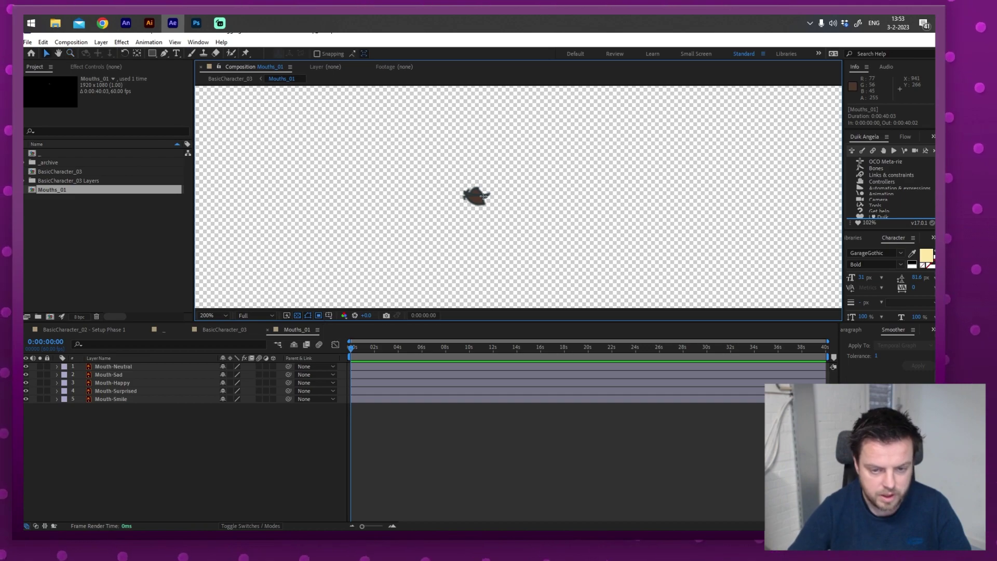
pyautogui.moveTo(457, 181); pyautogui.dragTo(498, 210)
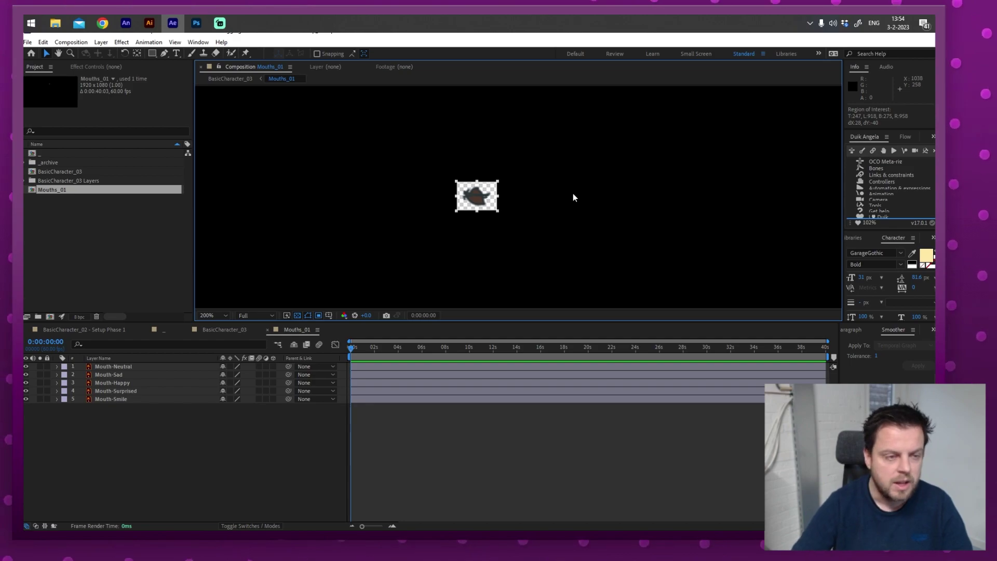
pyautogui.click(71, 42)
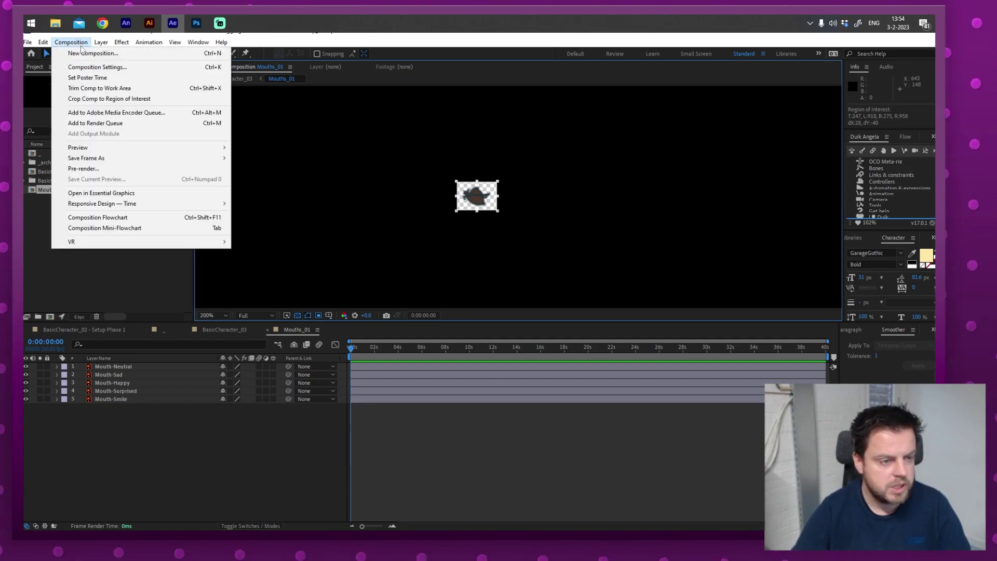
pyautogui.click(66, 101)
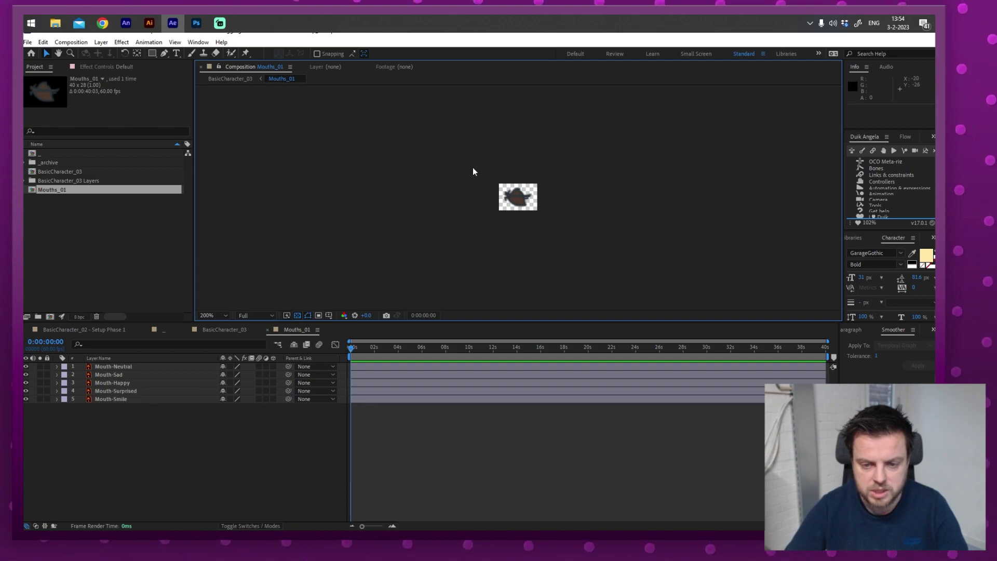
# - Return to the BasicCharacter_03 composition and move the Mouths_01 layer back onto the face below the nose, at about 939, 262
pyautogui.click(268, 330)
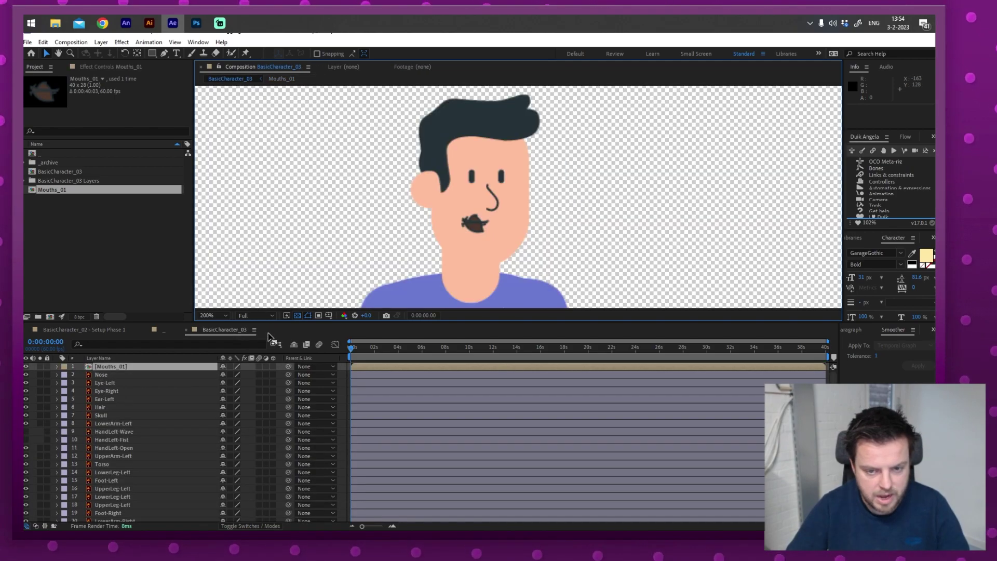
pyautogui.keyDown('alt'); pyautogui.click(562, 247); pyautogui.keyUp('alt')
pyautogui.press('v')
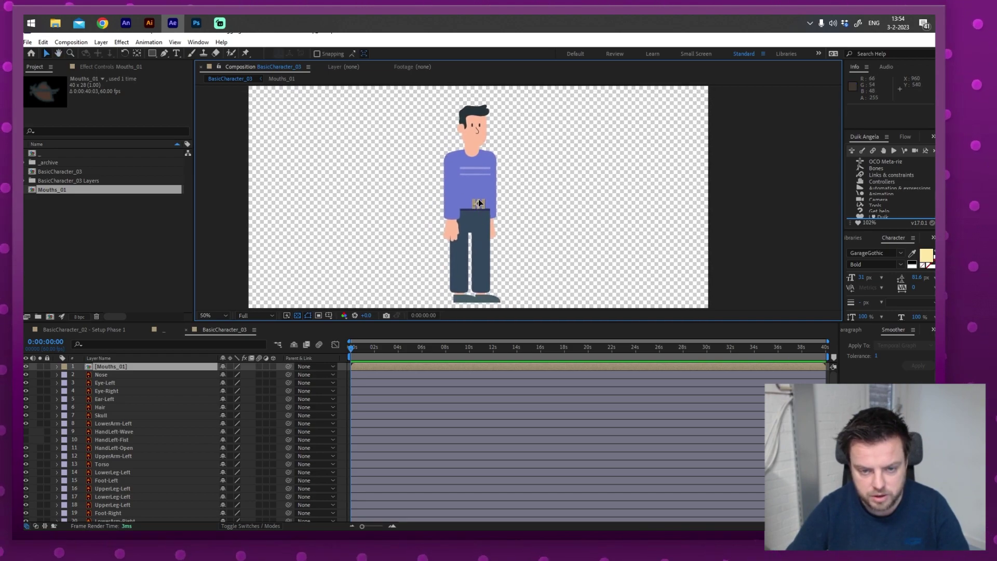
pyautogui.moveTo(479, 200); pyautogui.dragTo(478, 138)
pyautogui.press('z')
pyautogui.click(479, 138)
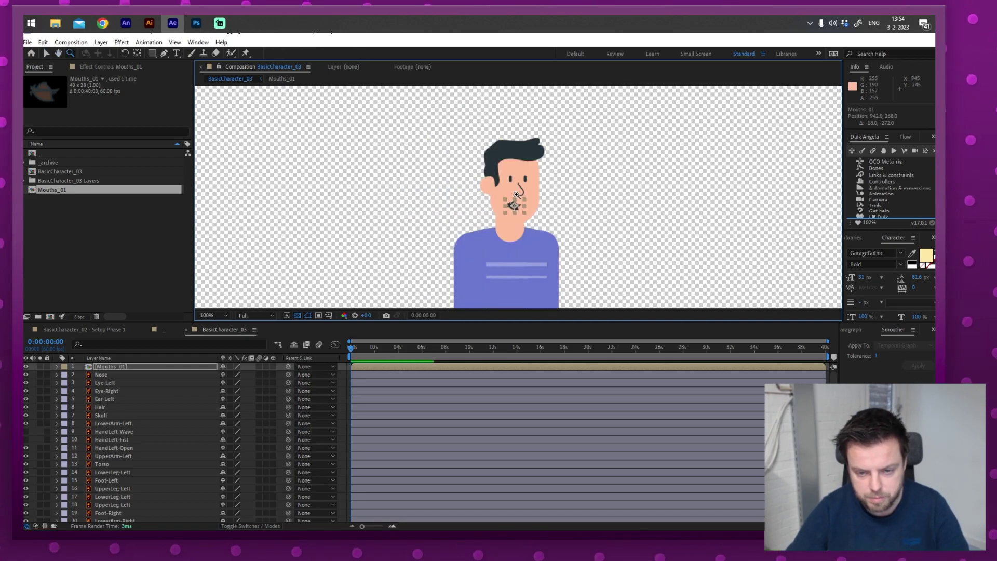
pyautogui.click(516, 195)
pyautogui.click(515, 229)
pyautogui.press('v')
pyautogui.moveTo(508, 220); pyautogui.dragTo(498, 214)
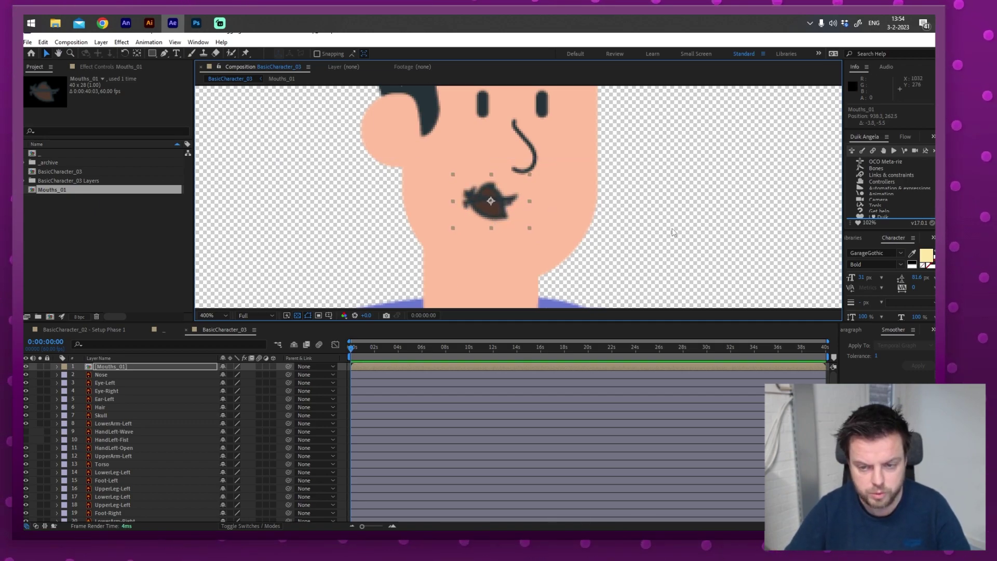
# - Reopen the Mouths_01 composition from its layer in the character timeline
pyautogui.click(174, 366)
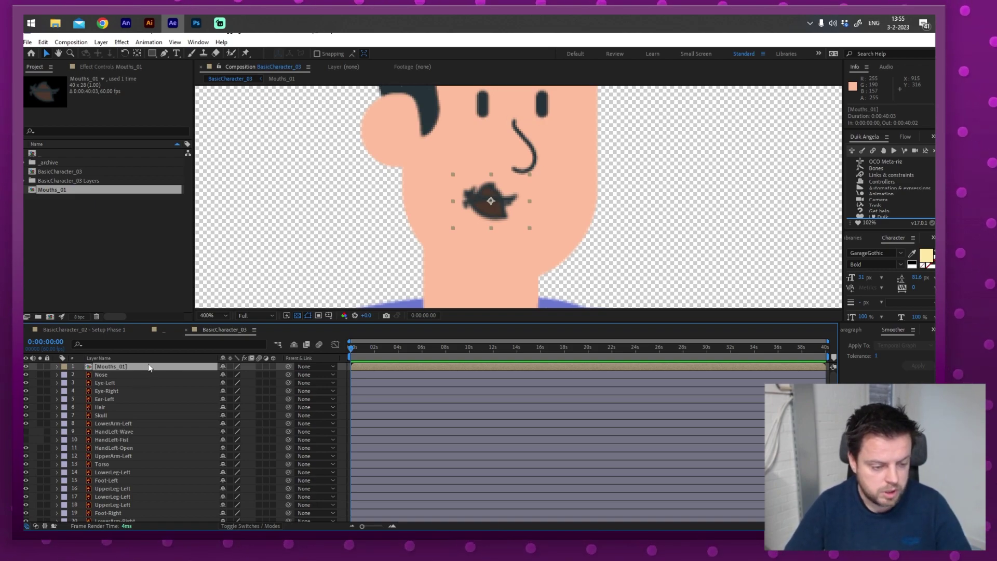
pyautogui.doubleClick(151, 367)
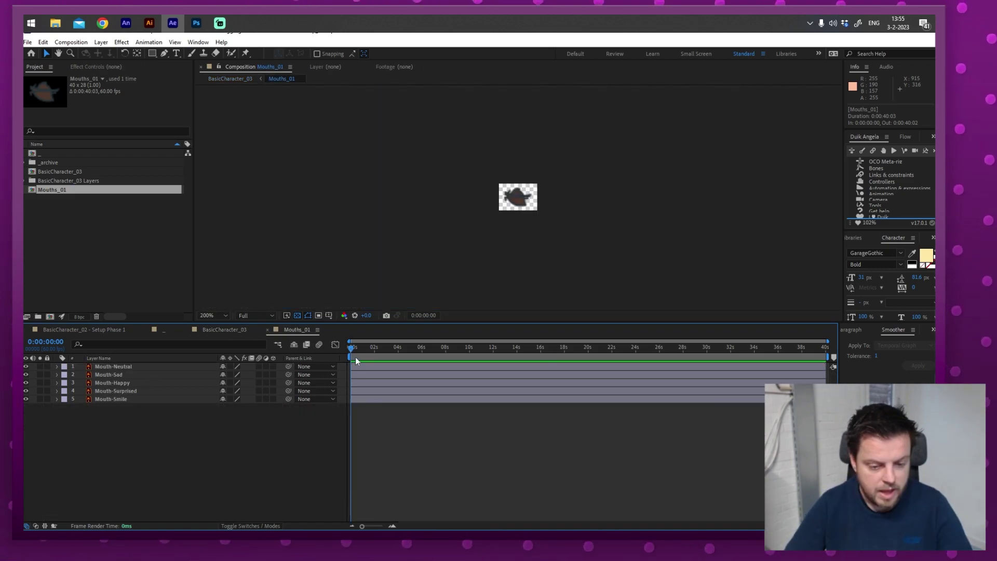
pyautogui.click(539, 197)
pyautogui.click(538, 197)
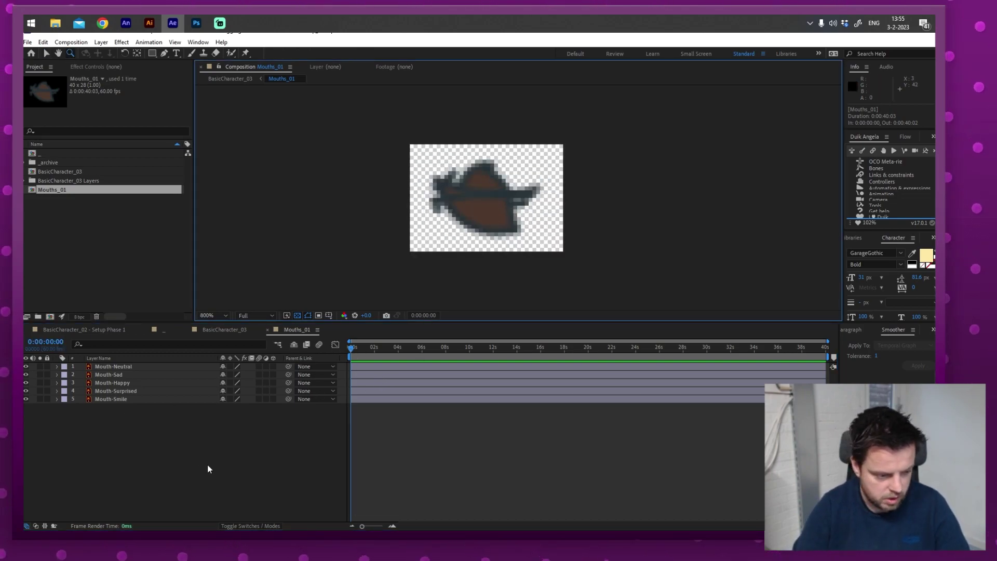
# - Trim the ends of all five mouth layers in Mouths_01 to 0:00:00:59 so each lasts one second
pyautogui.press('space')
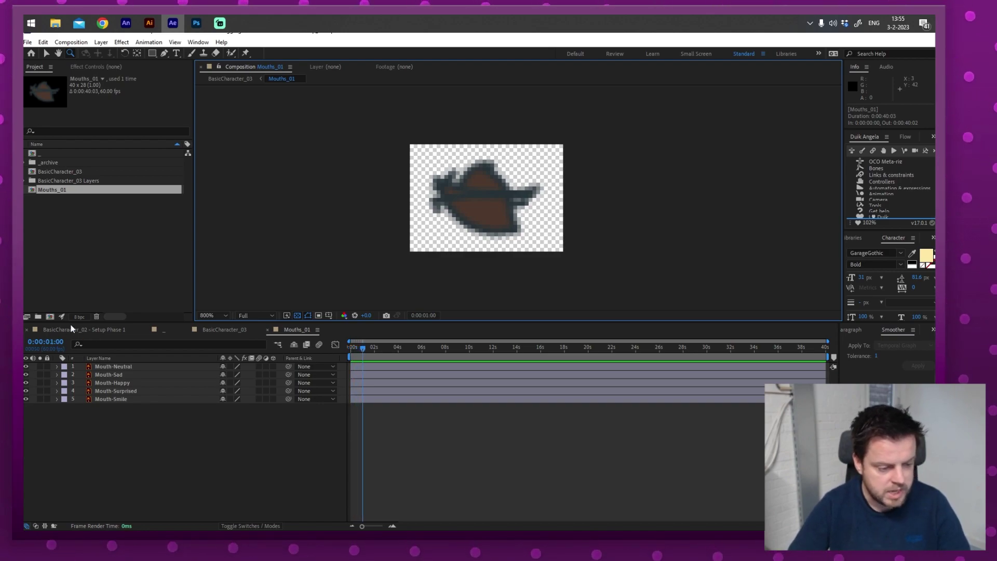
pyautogui.press('space')
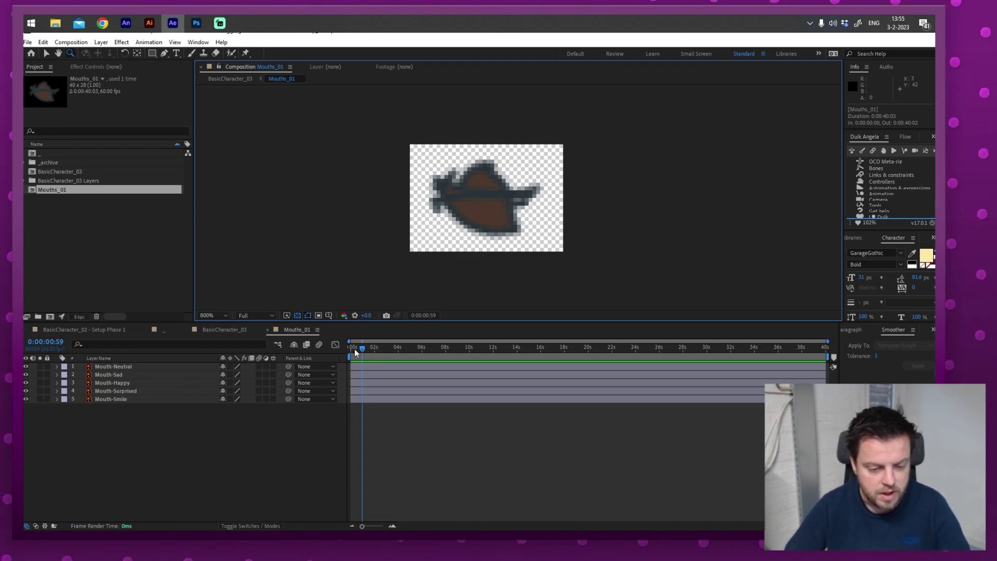
pyautogui.moveTo(355, 349); pyautogui.dragTo(241, 366)
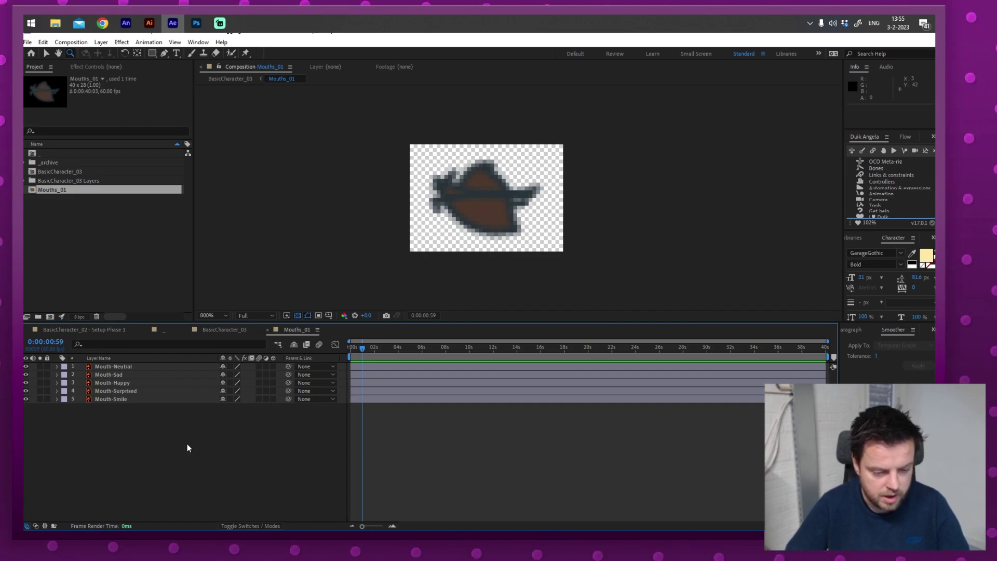
pyautogui.hotkey('ctrl', 'a')
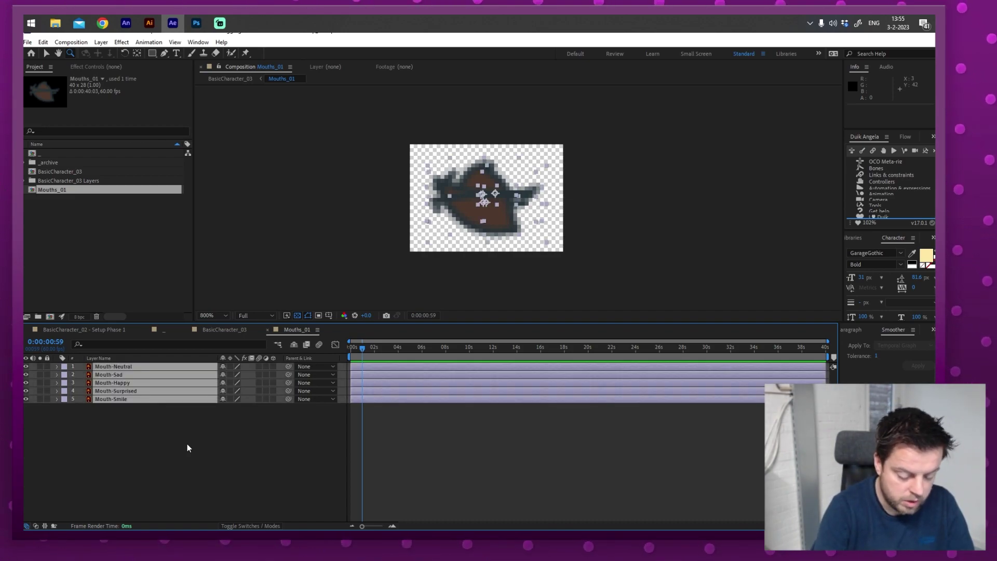
pyautogui.hotkey('alt', ']')
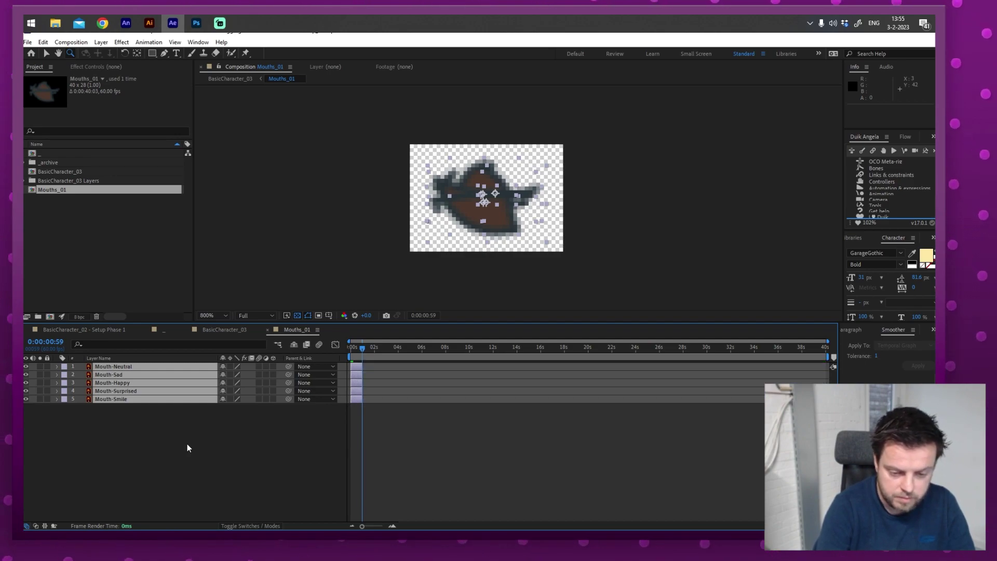
# - Try to stagger Mouth-Sad and Mouth-Happy by moving them to start at one and two seconds, and undo both moves
pyautogui.click(392, 526)
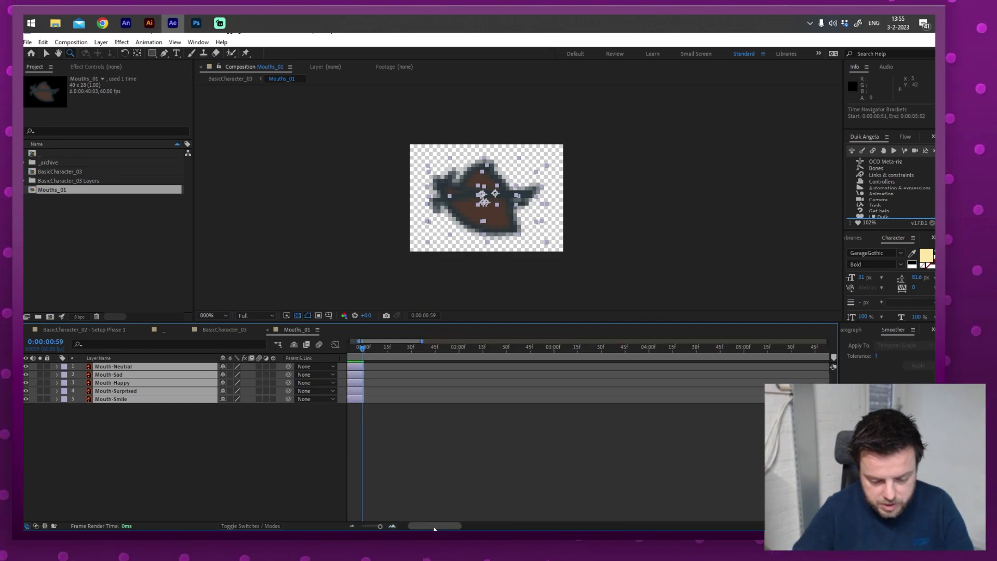
pyautogui.moveTo(434, 529); pyautogui.dragTo(426, 527)
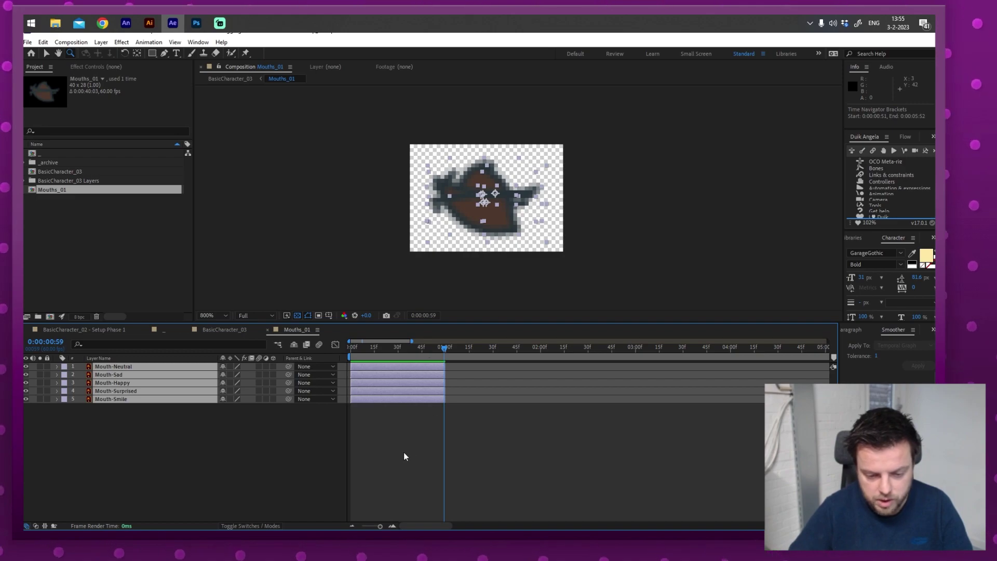
pyautogui.click(363, 374)
pyautogui.moveTo(361, 374); pyautogui.dragTo(460, 384)
pyautogui.moveTo(378, 381); pyautogui.dragTo(553, 385)
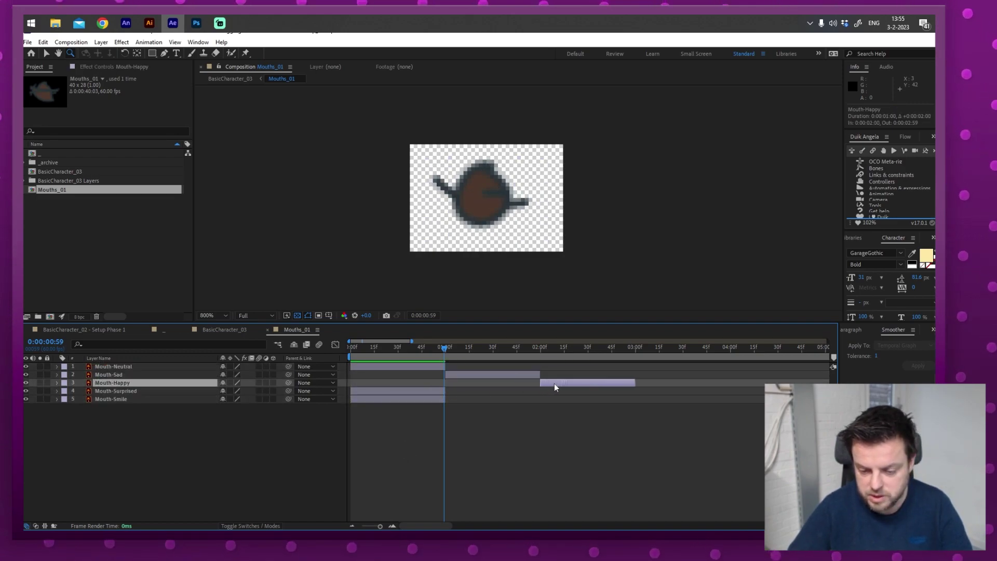
pyautogui.hotkey('ctrl', 'z')
pyautogui.hotkey('ctrl', 'z')
# - Sequence the five layers from Mouth-Neutral through Mouth-Smile one after another in time using Sequence Layers without overlap
pyautogui.click(154, 366)
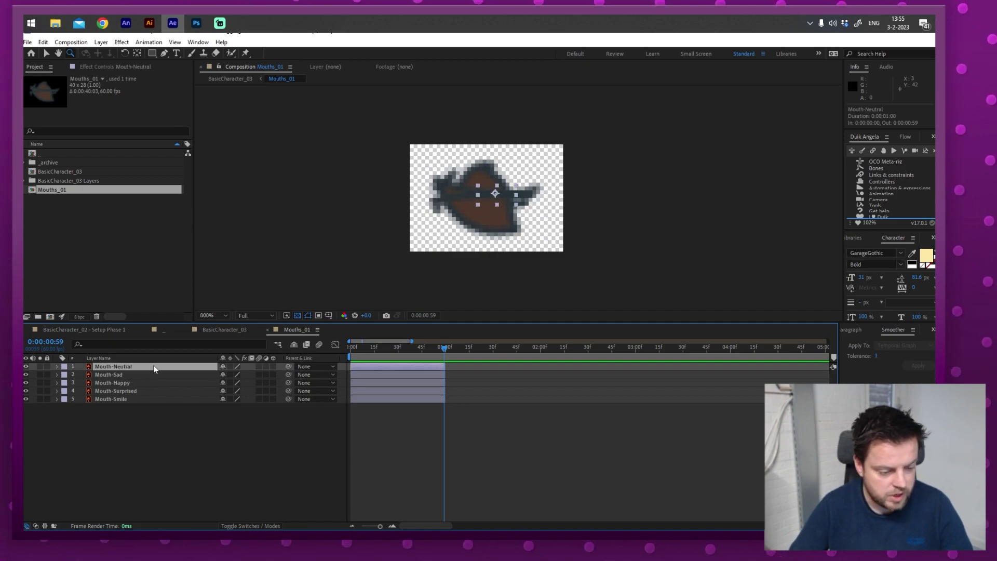
pyautogui.keyDown('shift'); pyautogui.click(142, 399); pyautogui.keyUp('shift')
pyautogui.rightClick(151, 375)
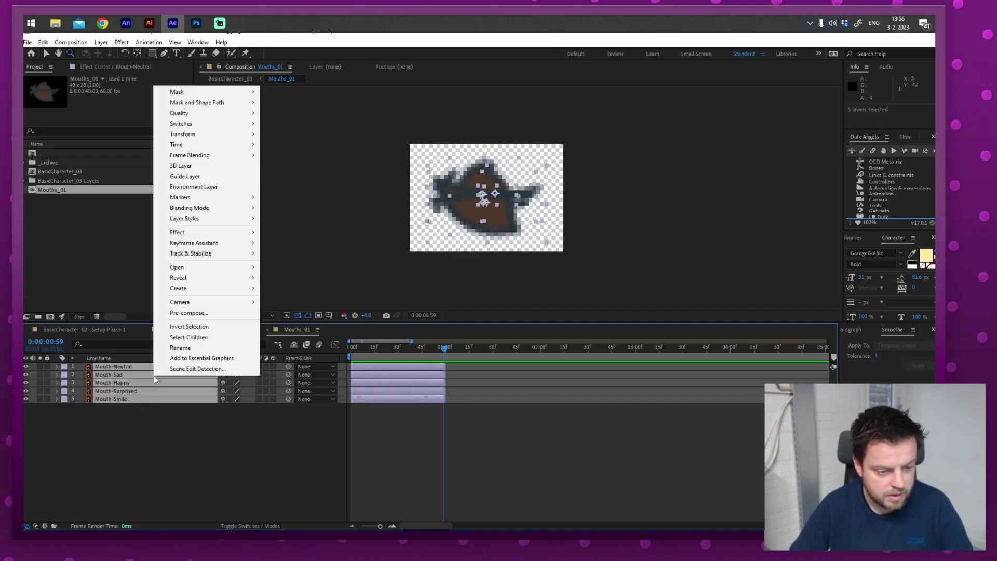
pyautogui.moveTo(218, 244)
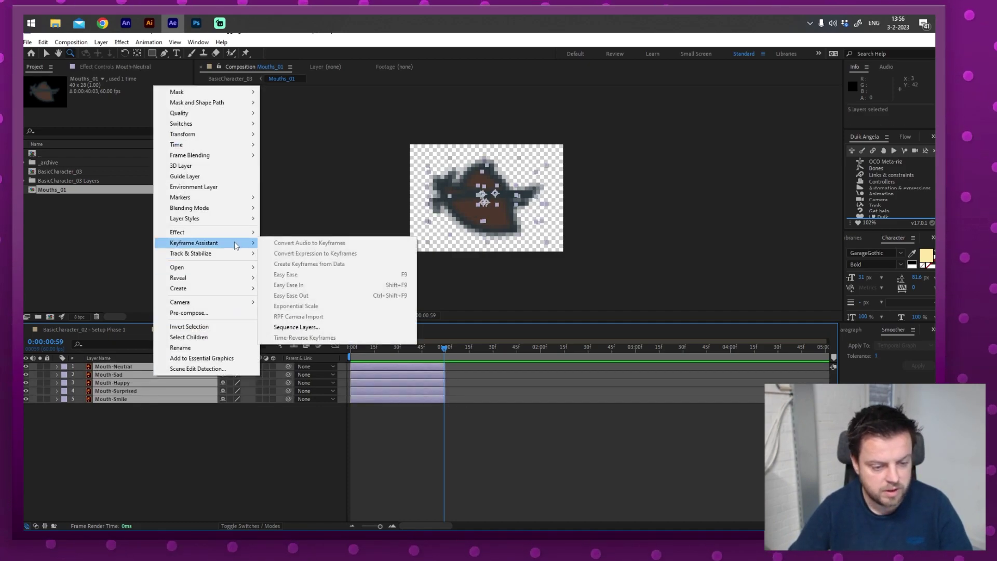
pyautogui.click(344, 326)
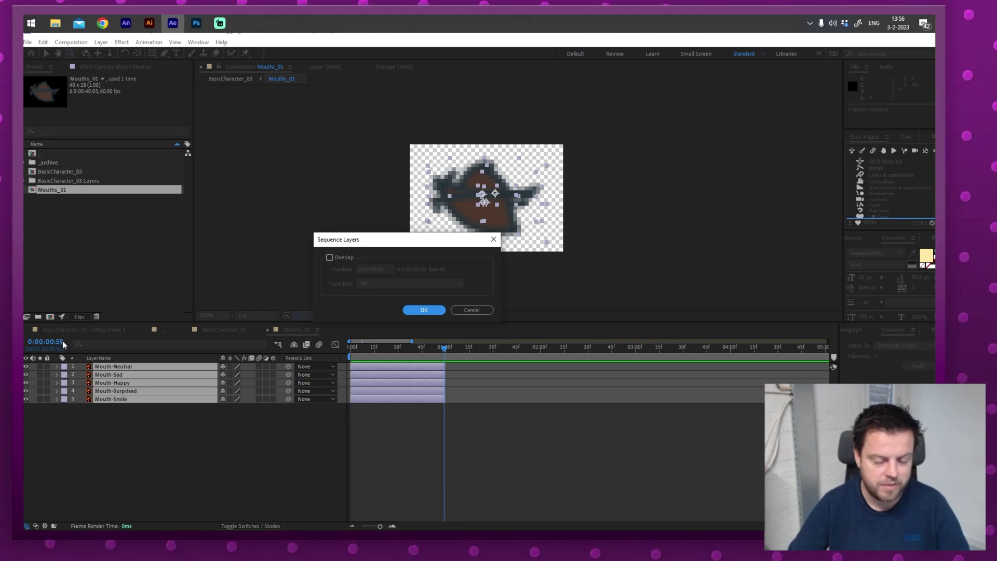
pyautogui.click(424, 310)
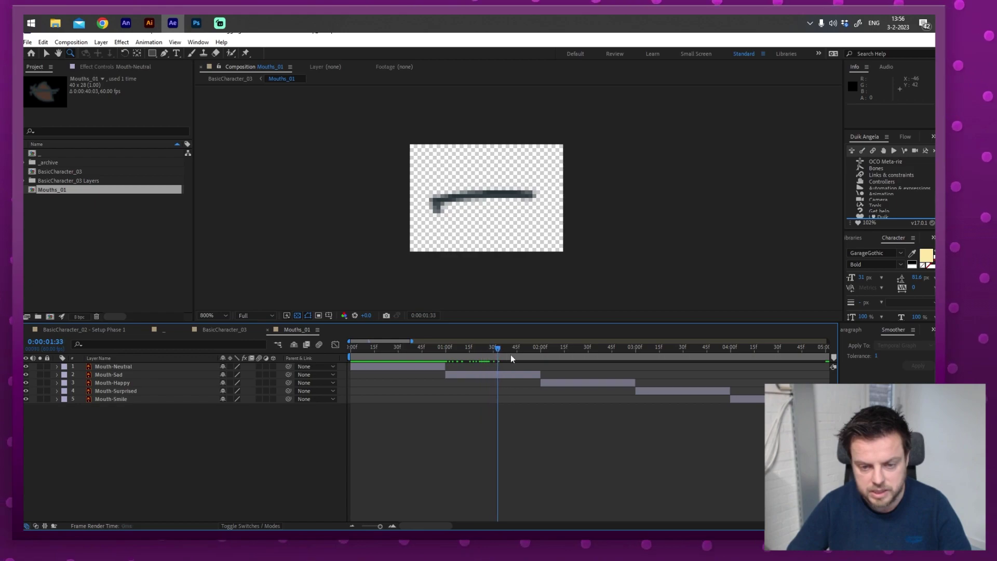
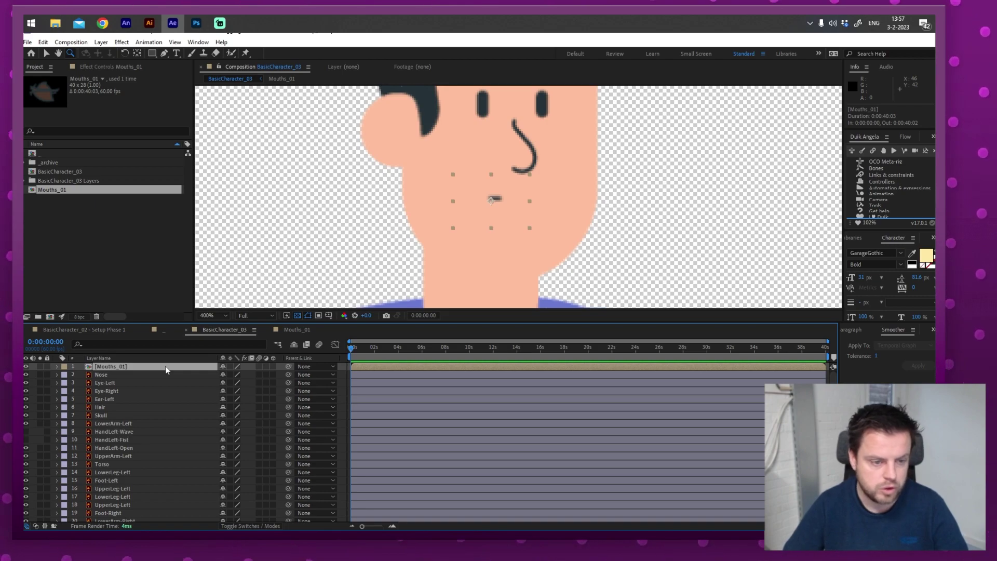
# - Enable time remapping on the Mouths_01 layer in the BasicCharacter_03 composition
pyautogui.rightClick(167, 366)
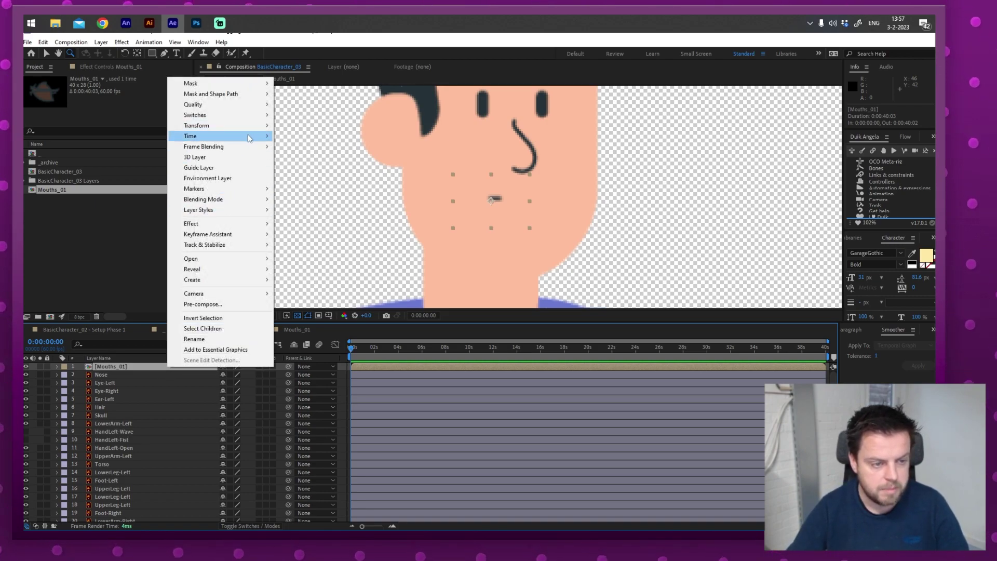
pyautogui.moveTo(250, 139)
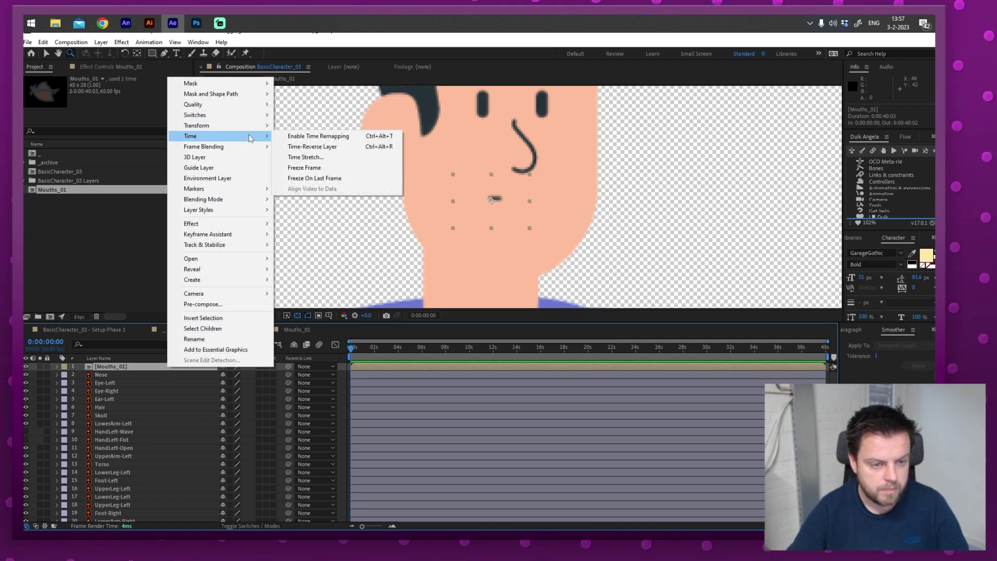
pyautogui.click(359, 138)
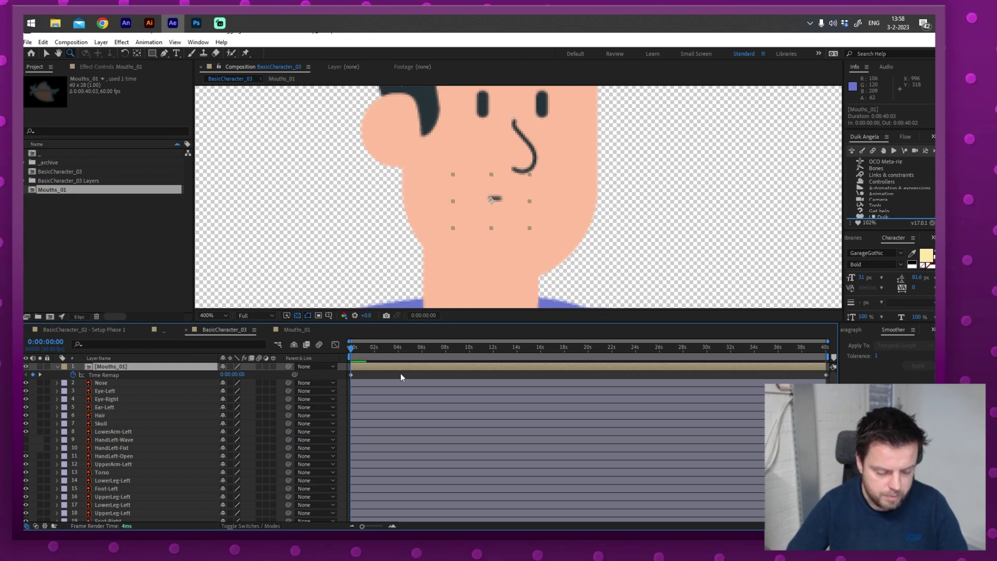
# - Add a Dropdown Menu Control expression effect to the Mouths_01 layer and view its default menu items
pyautogui.click(123, 43)
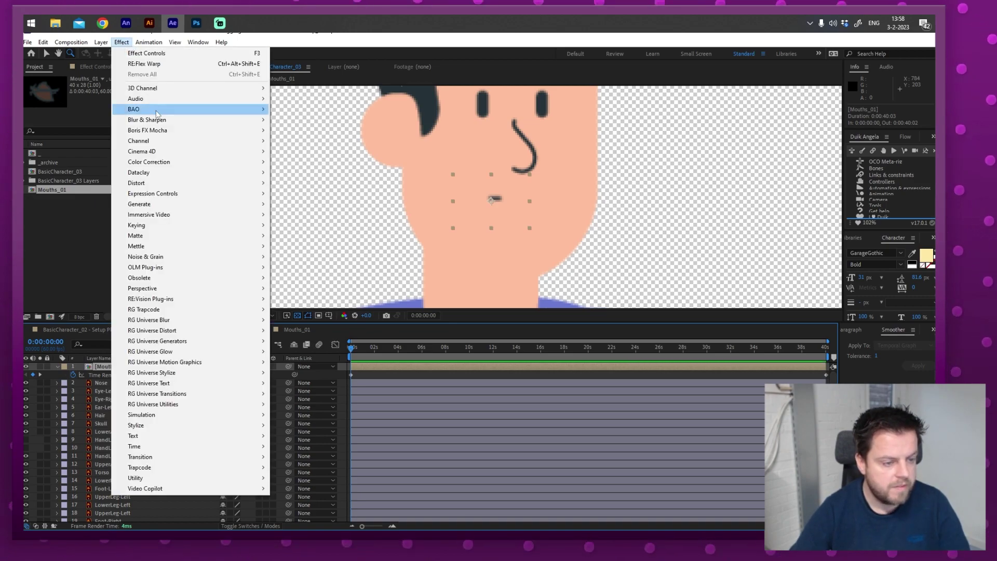
pyautogui.moveTo(206, 197)
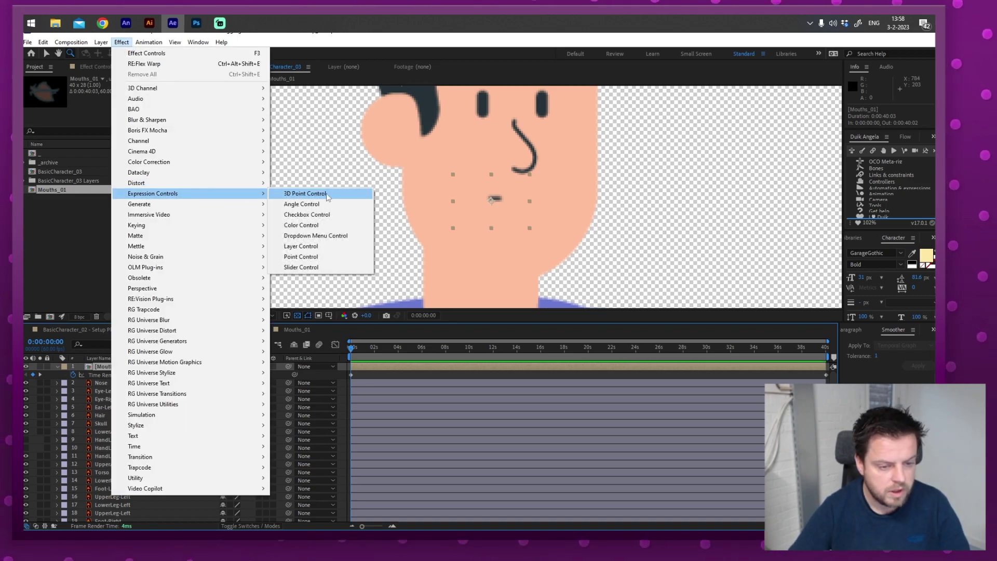
pyautogui.click(359, 241)
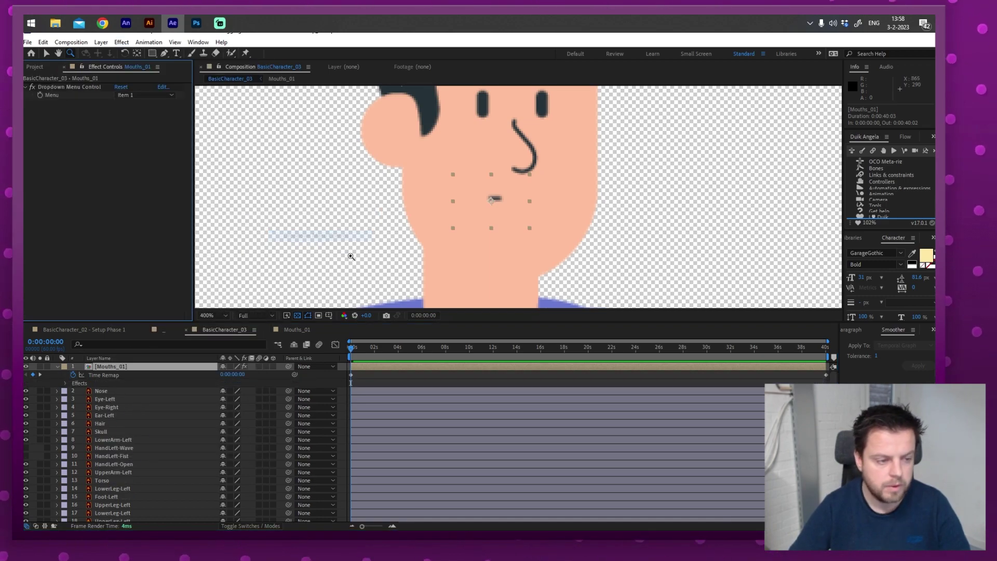
pyautogui.click(148, 96)
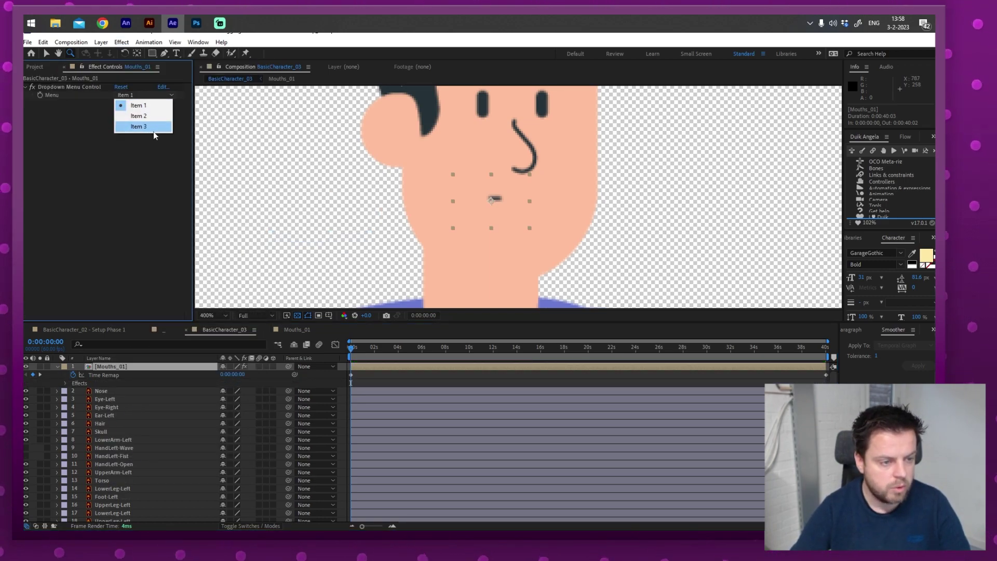
pyautogui.click(126, 182)
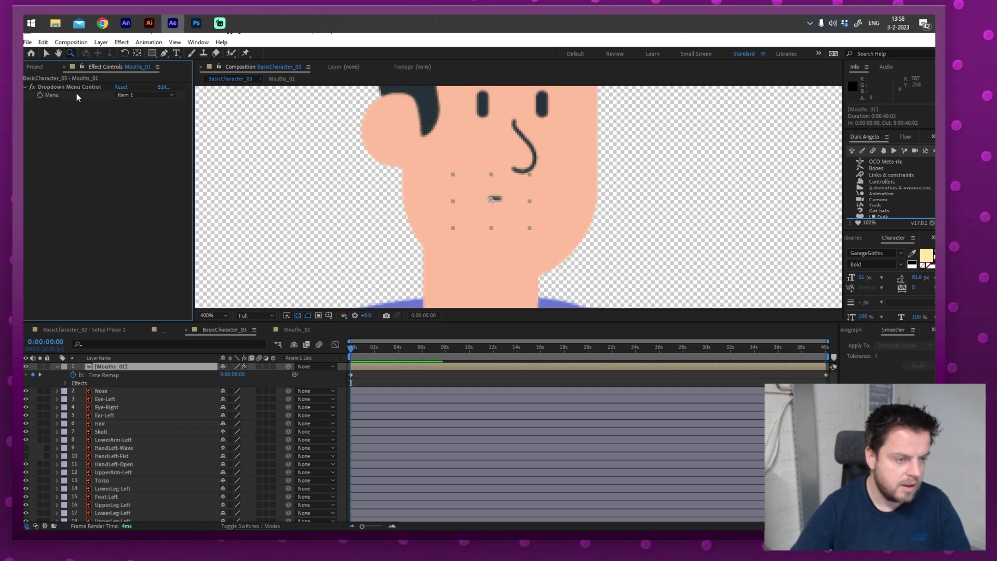
# - Add an expression to the Time Remap property of Mouths_01 that links it to the Dropdown Menu Control's Menu value
pyautogui.click(99, 375)
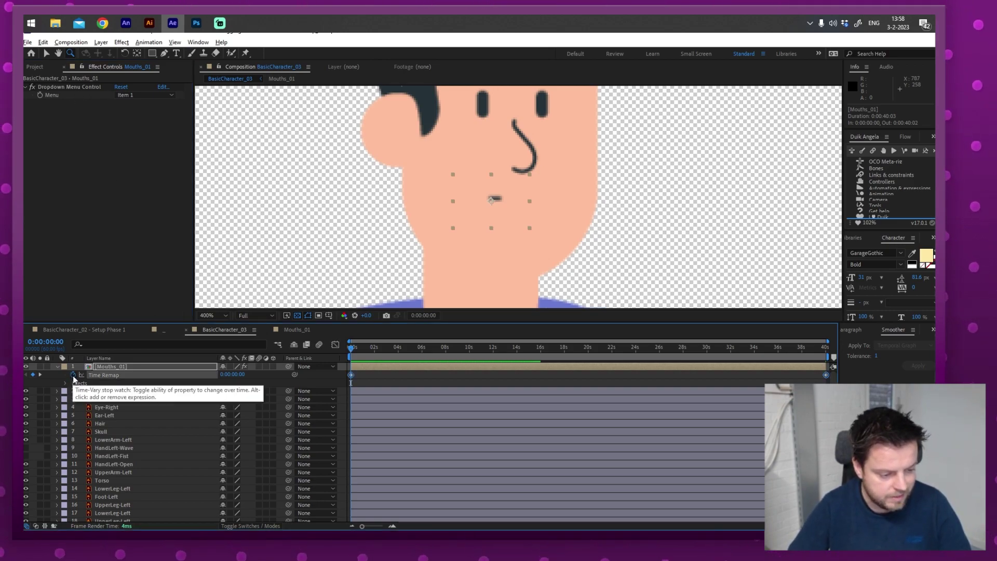
pyautogui.keyDown('alt'); pyautogui.click(73, 375); pyautogui.keyUp('alt')
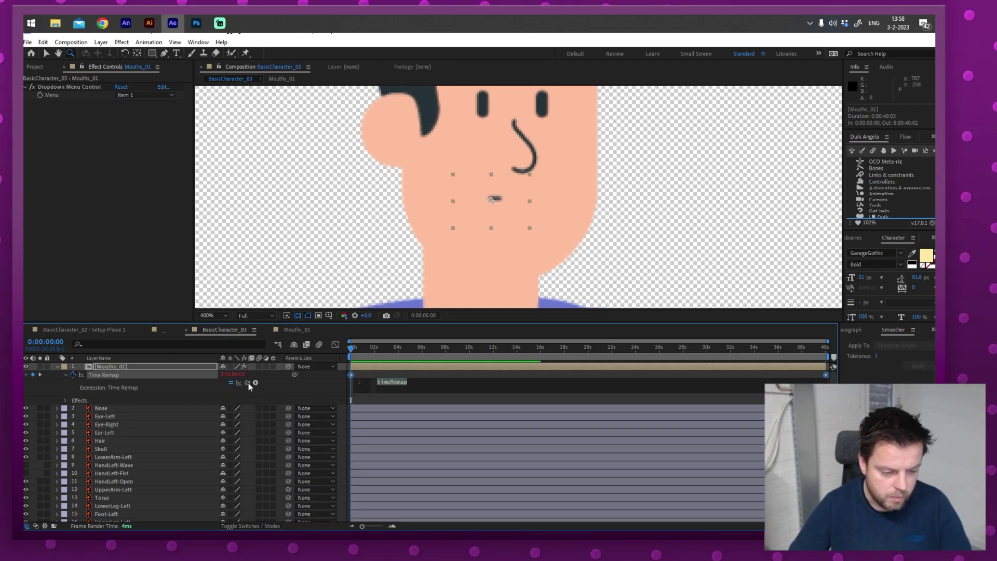
pyautogui.moveTo(247, 383); pyautogui.dragTo(64, 96)
pyautogui.click(517, 374)
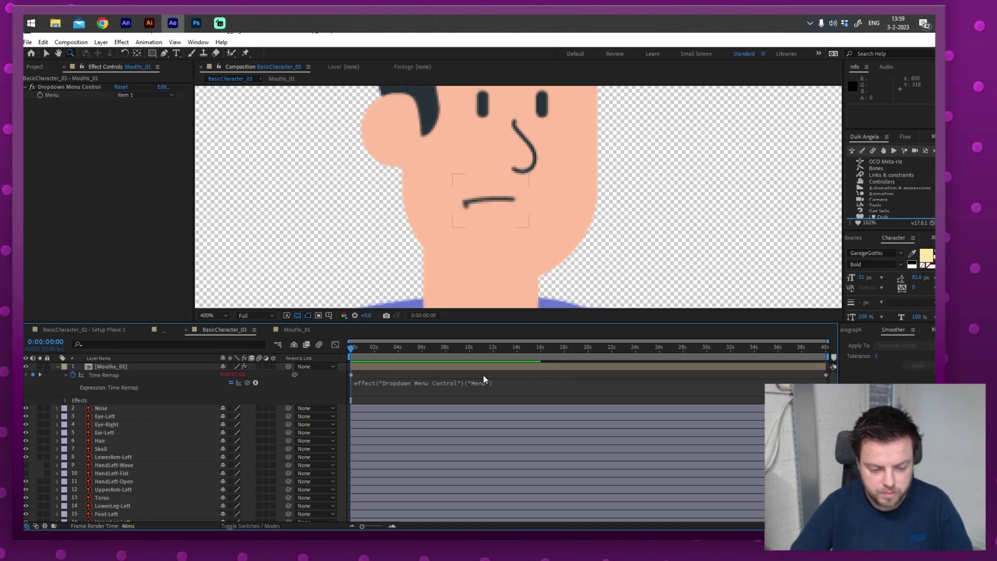
pyautogui.click(65, 375)
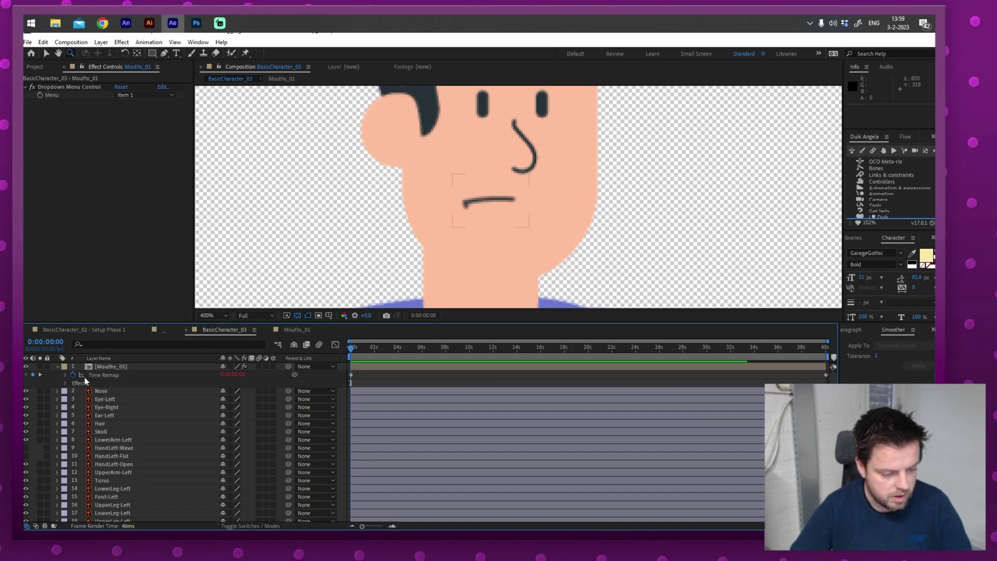
# - Test the mouth switching by moving to 0:00:04:12 and setting the dropdown's Menu to Item 2, followed by Item 3
pyautogui.moveTo(355, 348); pyautogui.dragTo(401, 348)
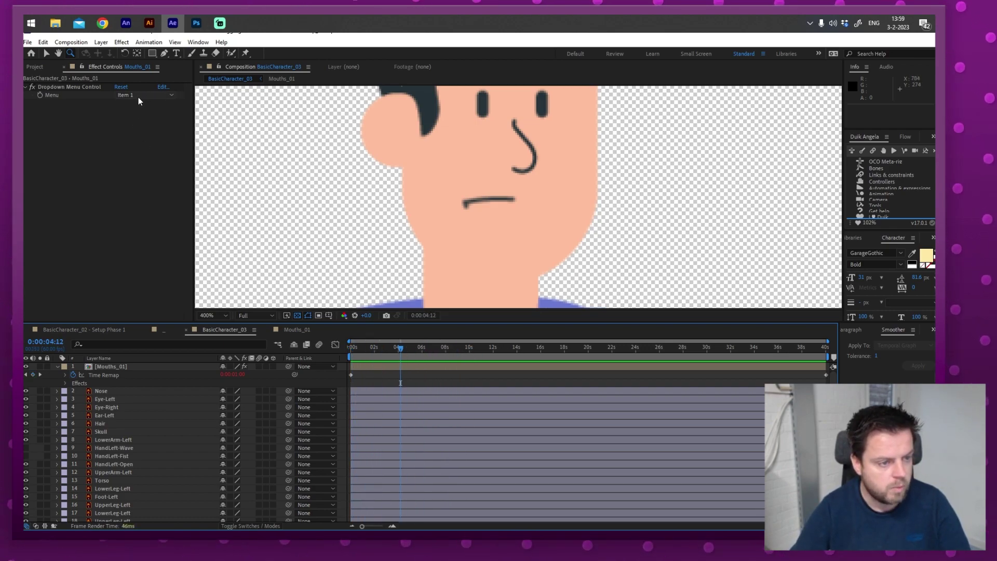
pyautogui.click(138, 95)
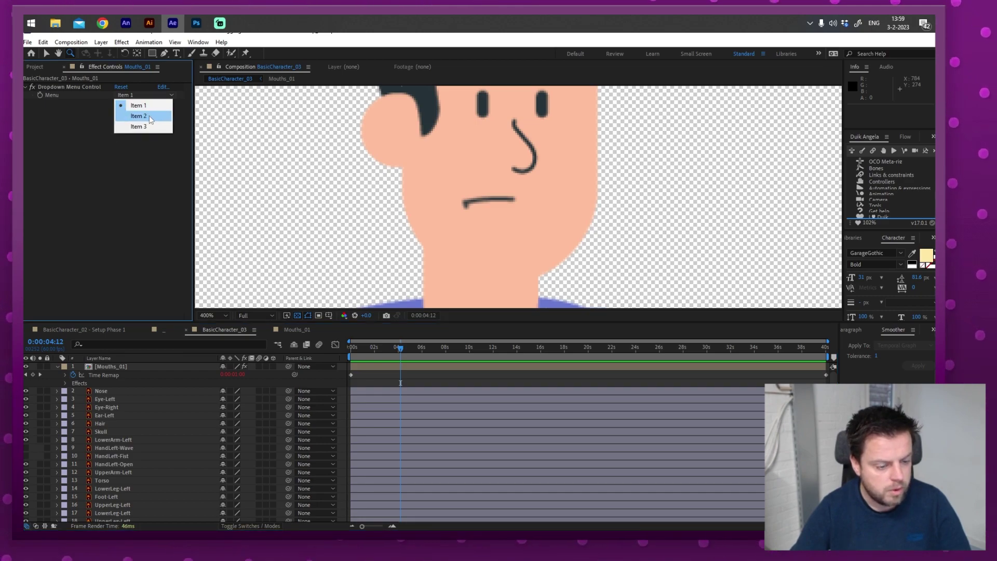
pyautogui.click(140, 116)
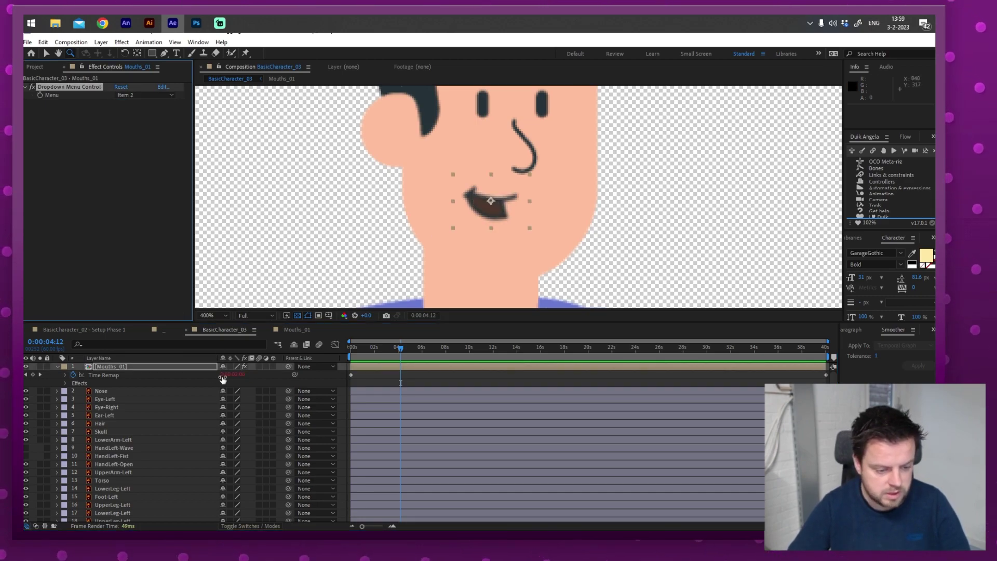
pyautogui.click(129, 95)
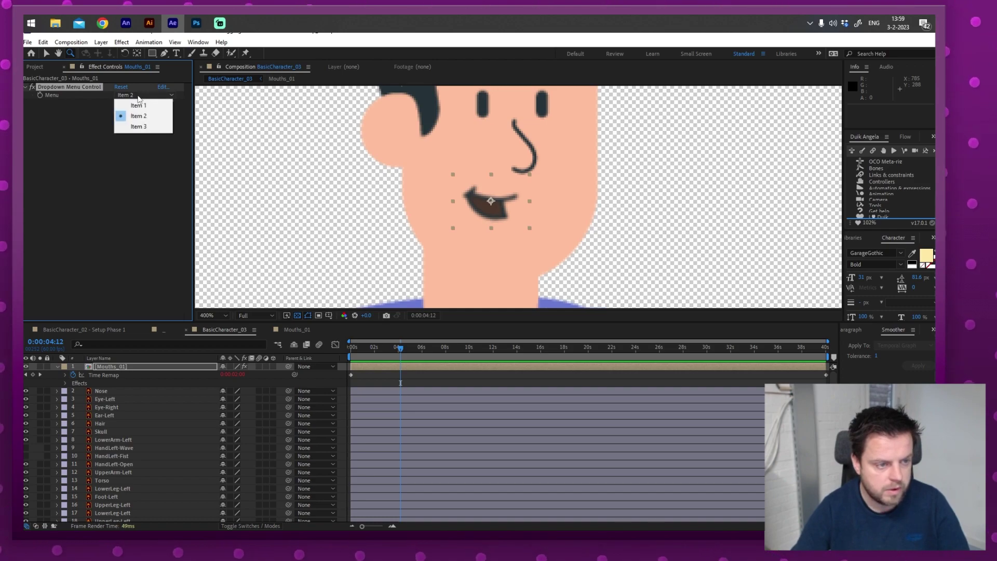
pyautogui.click(139, 127)
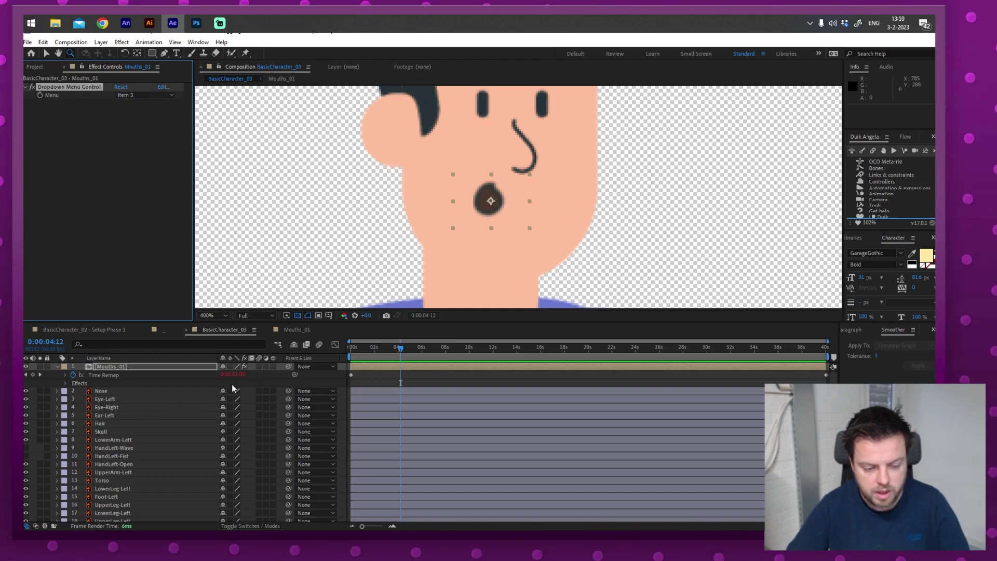
# - Check the mouth layer order inside Mouths_01 and add two items to the Dropdown Menu Control on the Mouths_01 layer
pyautogui.click(293, 330)
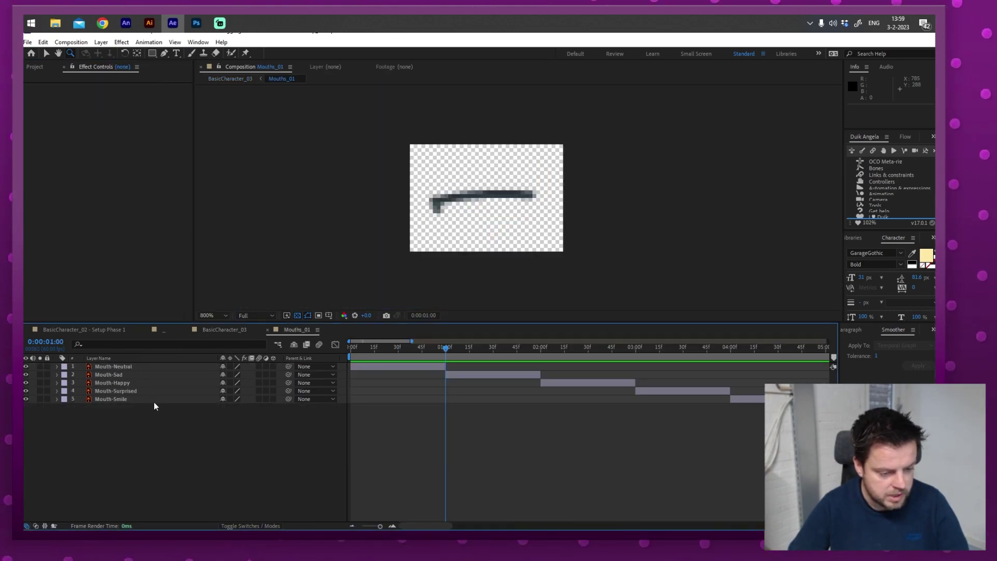
pyautogui.click(226, 329)
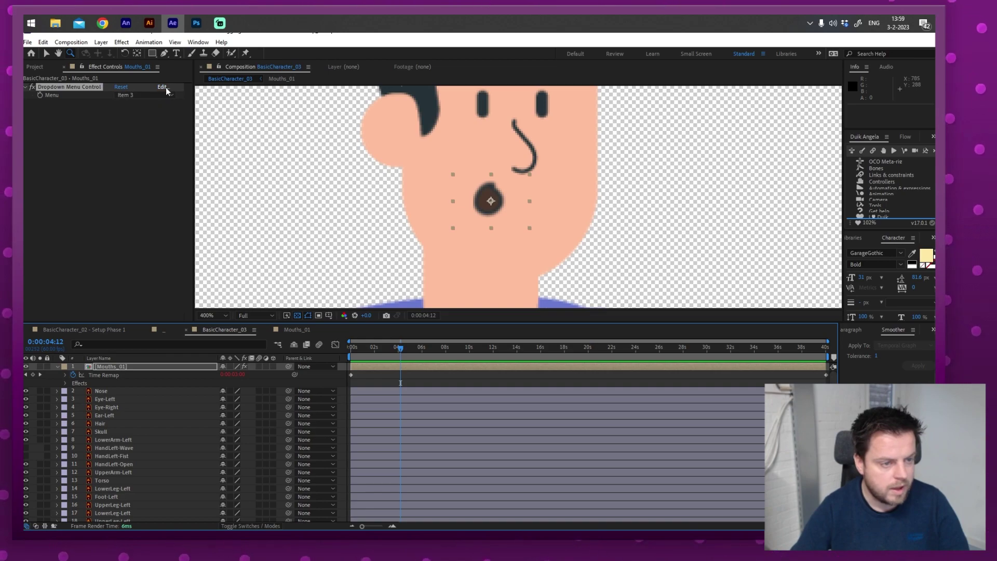
pyautogui.click(57, 367)
pyautogui.click(57, 367)
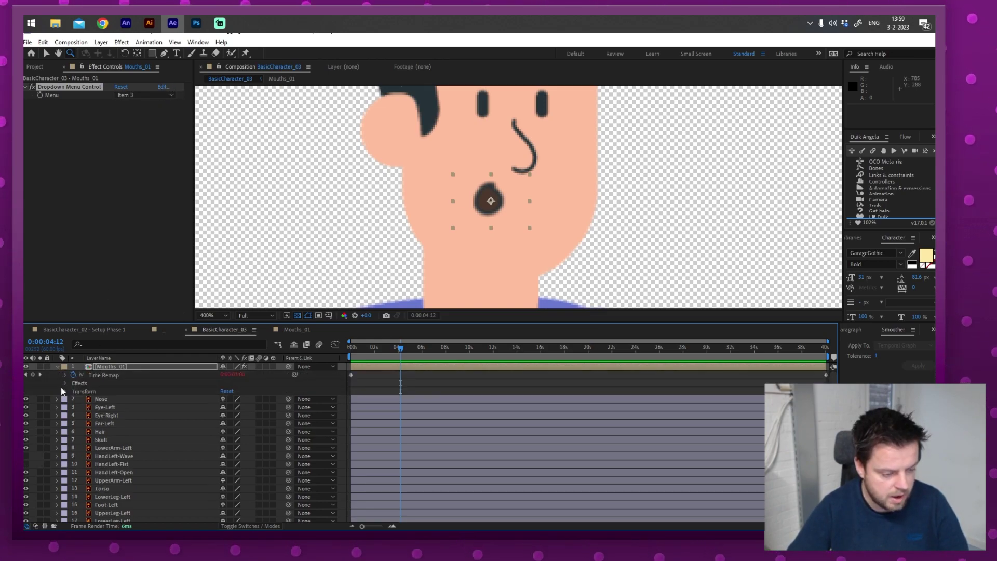
pyautogui.click(65, 383)
pyautogui.click(73, 391)
pyautogui.click(159, 89)
pyautogui.click(161, 87)
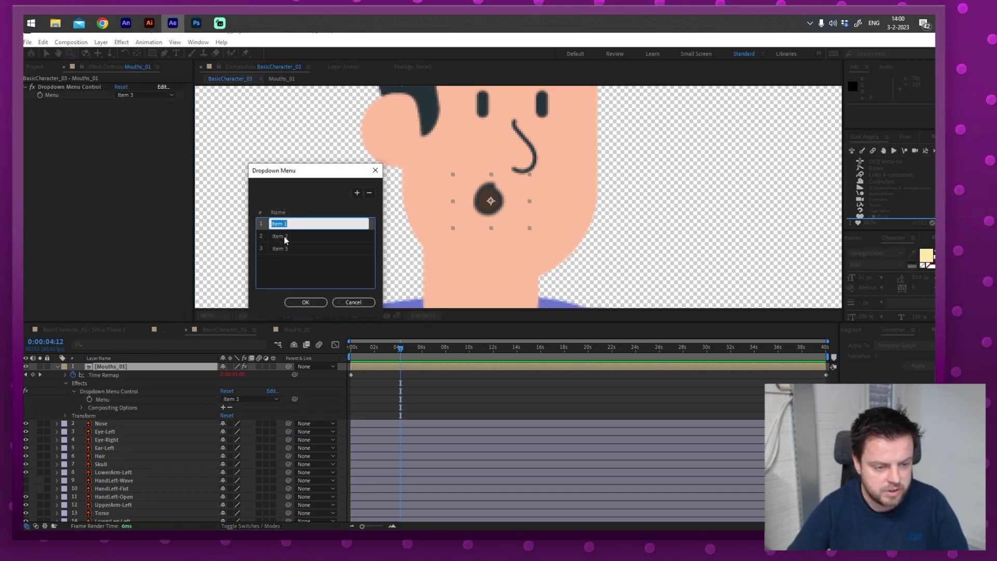
pyautogui.click(357, 193)
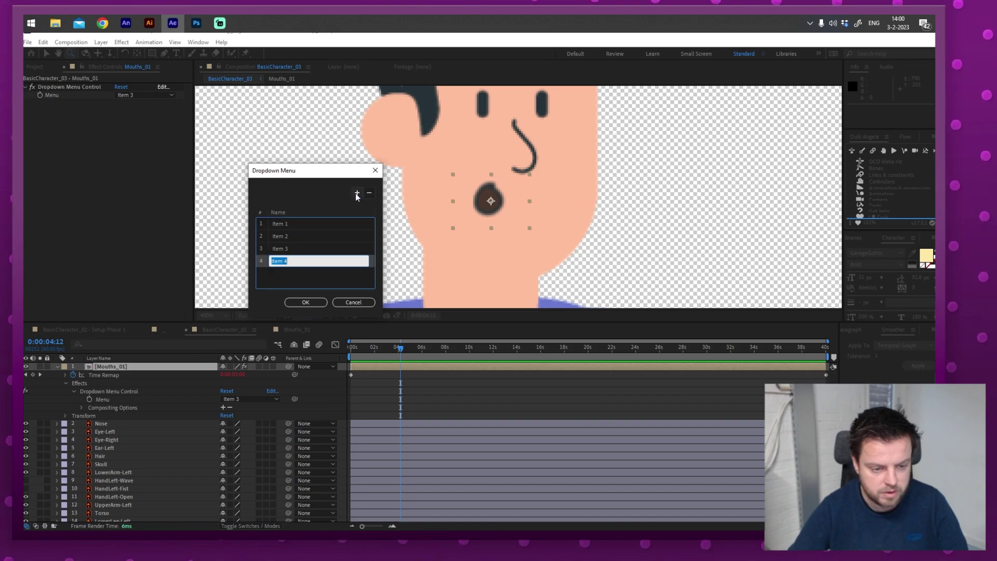
pyautogui.click(357, 193)
# - Rename the five dropdown items Neutral, Sad, Happy, Surprised and Smile in order, and accept the changes
pyautogui.click(312, 223)
pyautogui.write('Neutra')
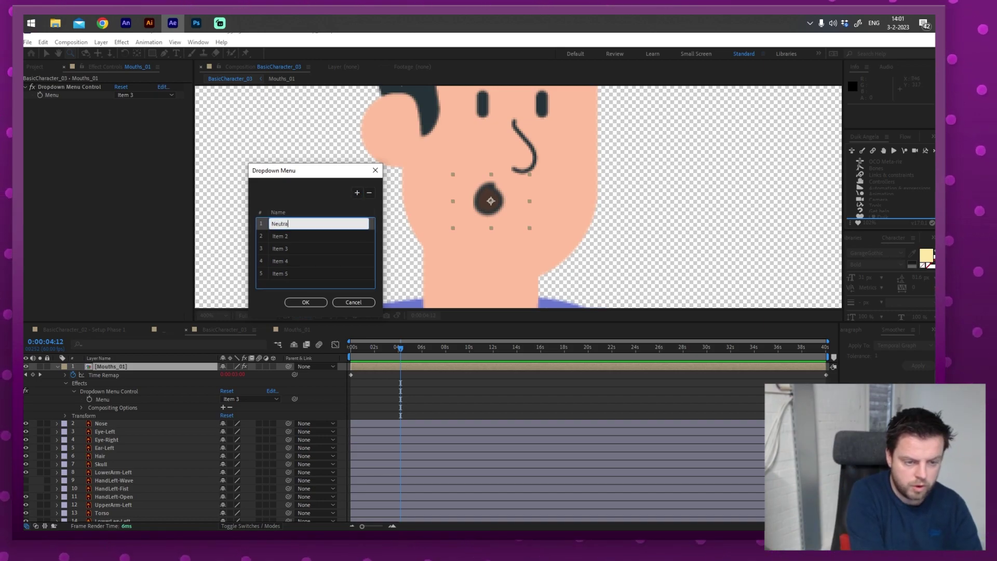
pyautogui.write('l')
pyautogui.click(284, 236)
pyautogui.write('Sad')
pyautogui.click(288, 249)
pyautogui.write('Happy')
pyautogui.click(286, 261)
pyautogui.write('Sur')
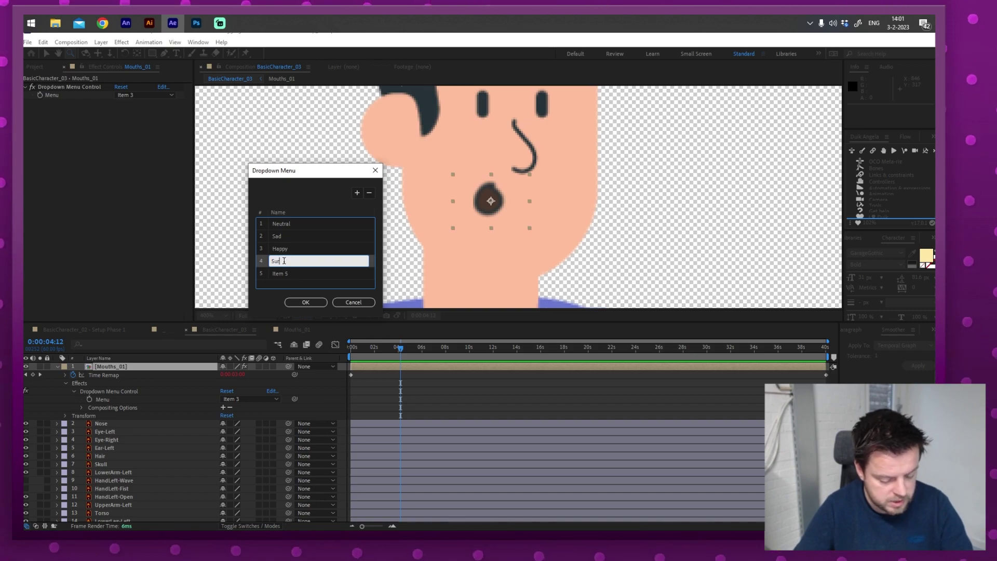
pyautogui.write('prised')
pyautogui.click(286, 274)
pyautogui.write('Smile')
pyautogui.press('Return')
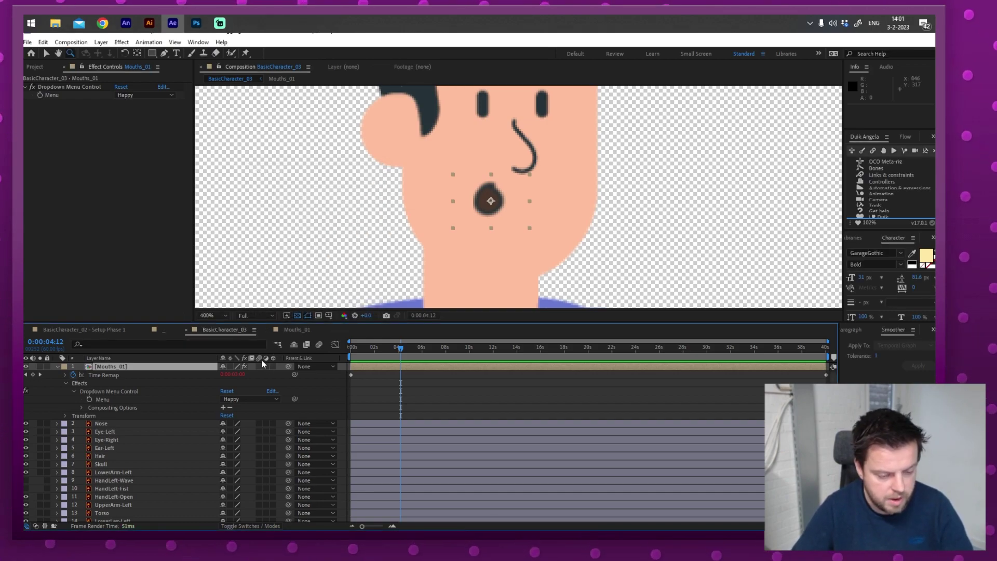
# - Test the mouth dropdown by setting Menu to Neutral, Sad and Happy in turn
pyautogui.click(151, 95)
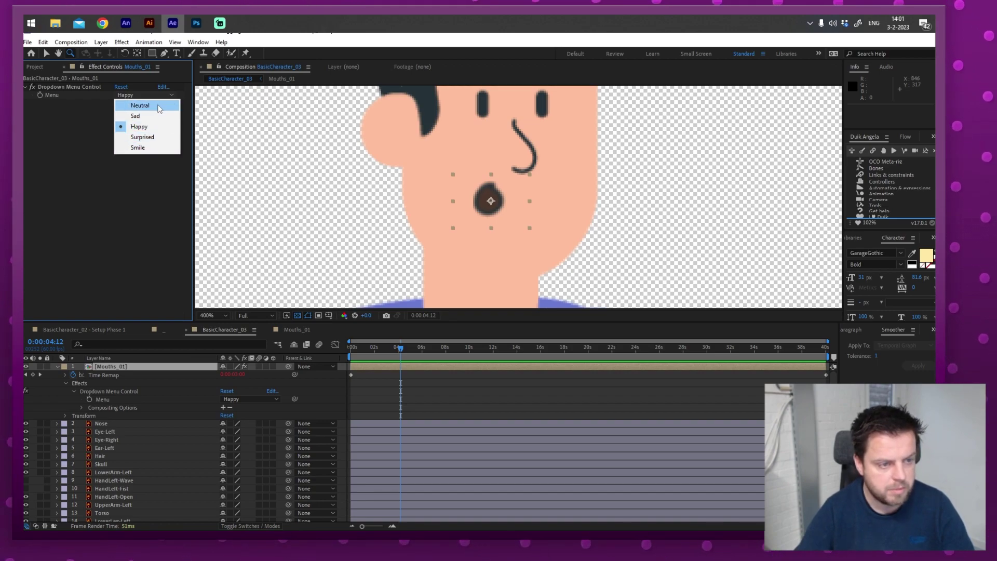
pyautogui.click(158, 106)
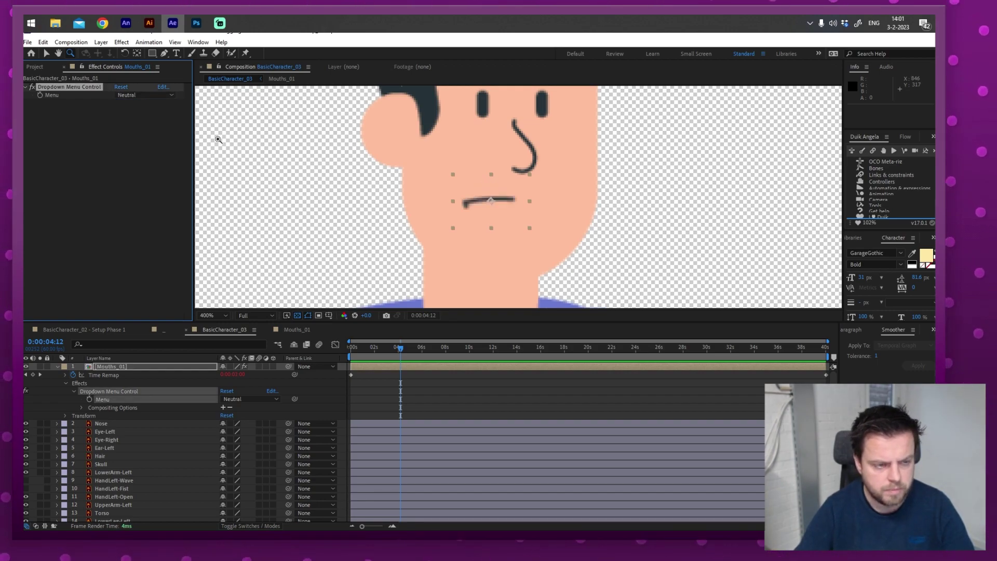
pyautogui.click(139, 94)
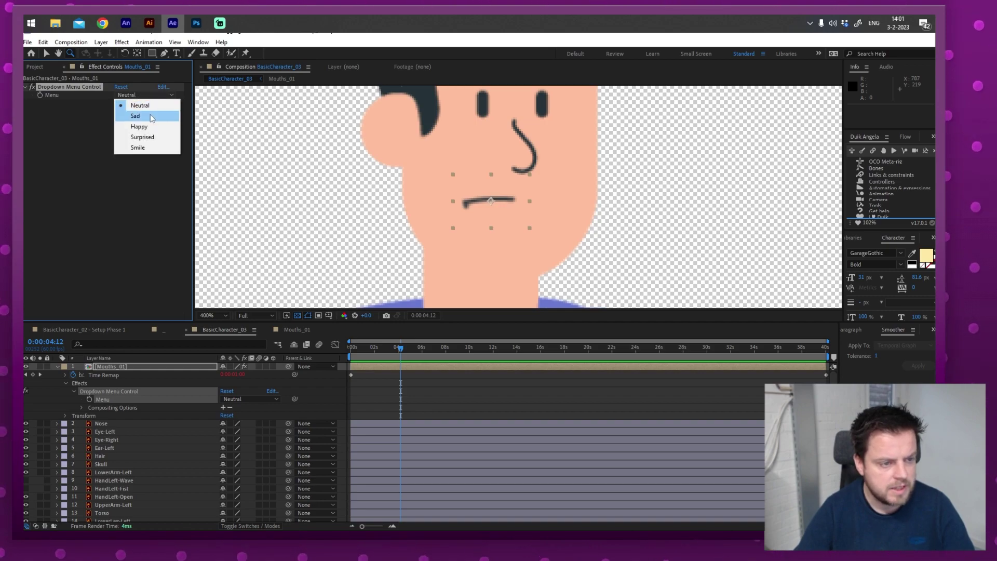
pyautogui.click(152, 115)
pyautogui.click(139, 96)
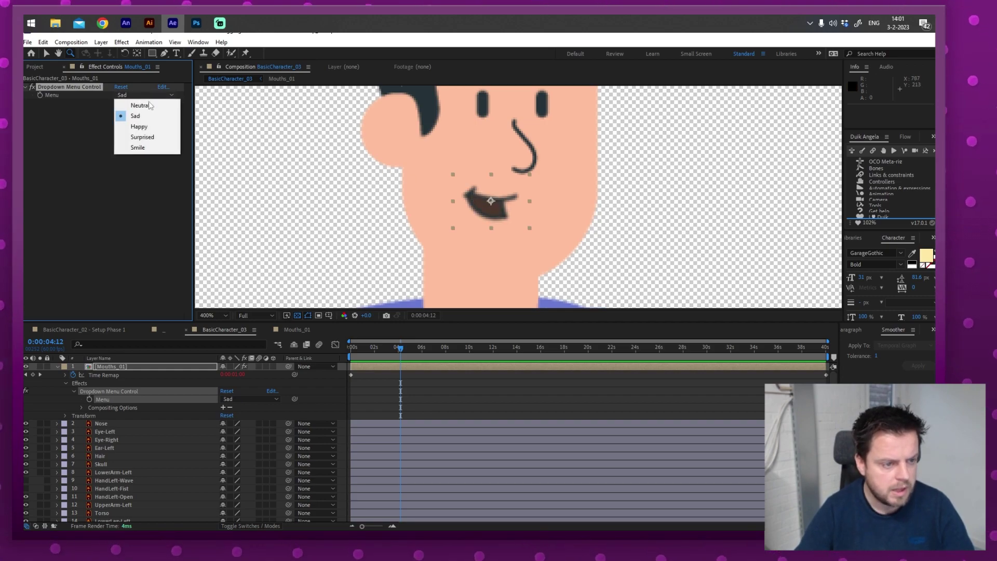
pyautogui.click(157, 129)
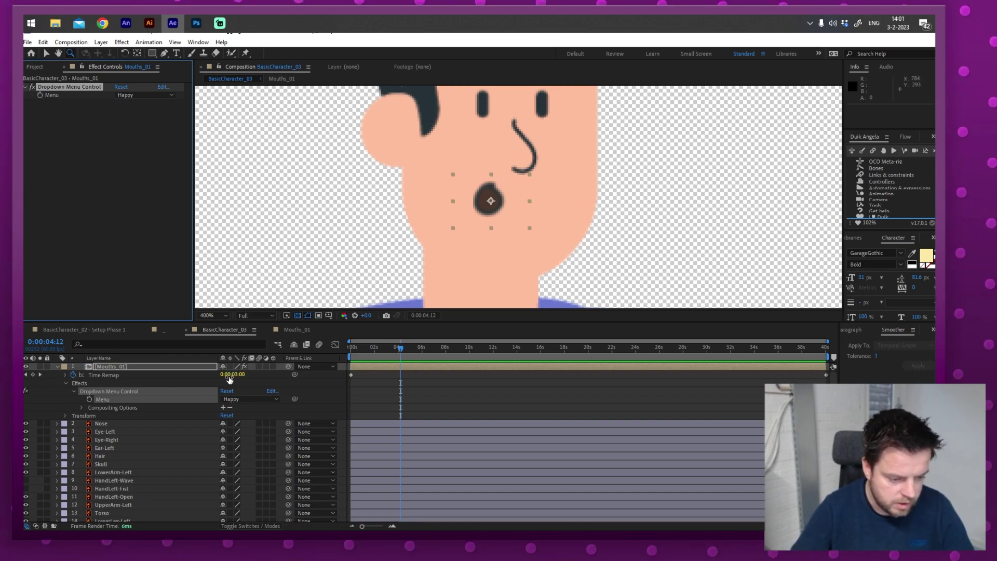
pyautogui.click(146, 95)
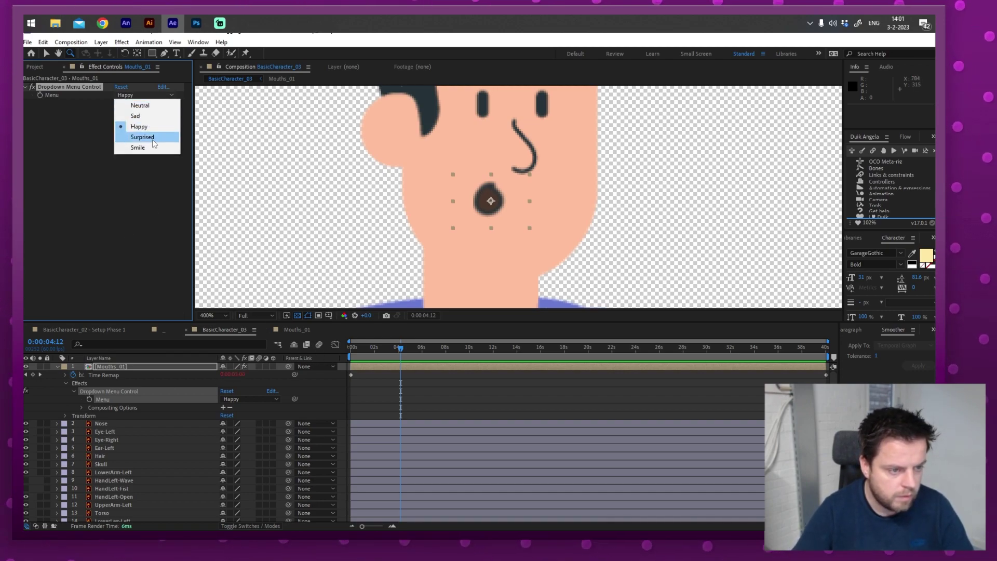
# - Examine the timing of the five mouth layers in Mouths_01, moving to 0:00:01:00 to compare where they start
pyautogui.click(294, 331)
pyautogui.moveTo(368, 351); pyautogui.dragTo(354, 350)
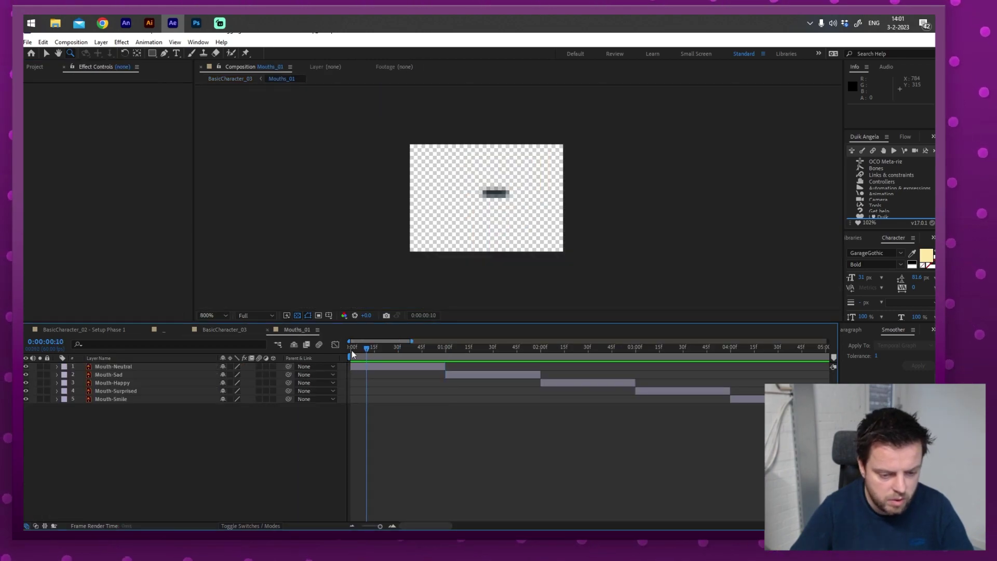
pyautogui.click(444, 349)
pyautogui.click(112, 367)
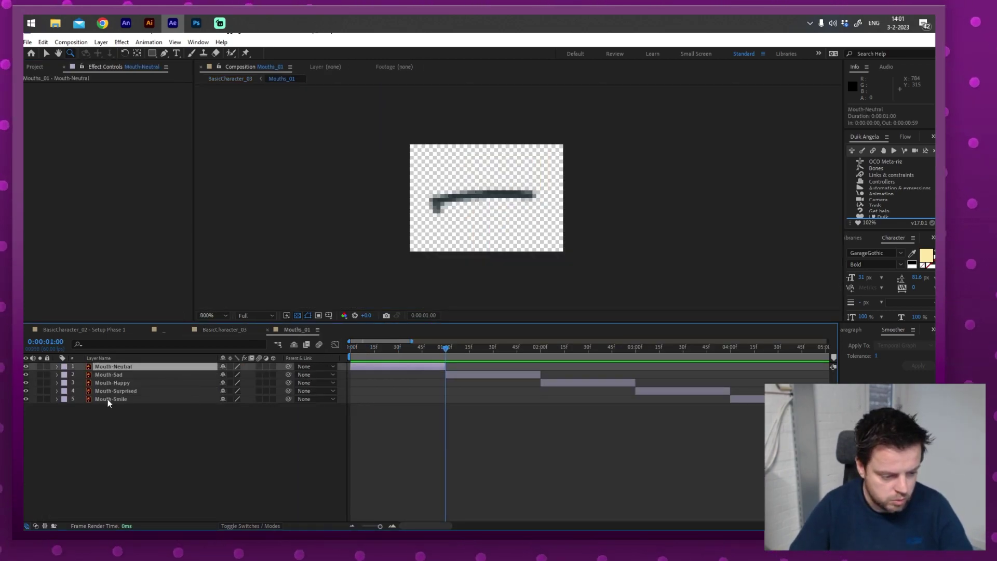
pyautogui.keyDown('shift'); pyautogui.click(107, 399); pyautogui.keyUp('shift')
pyautogui.moveTo(358, 367); pyautogui.dragTo(453, 403)
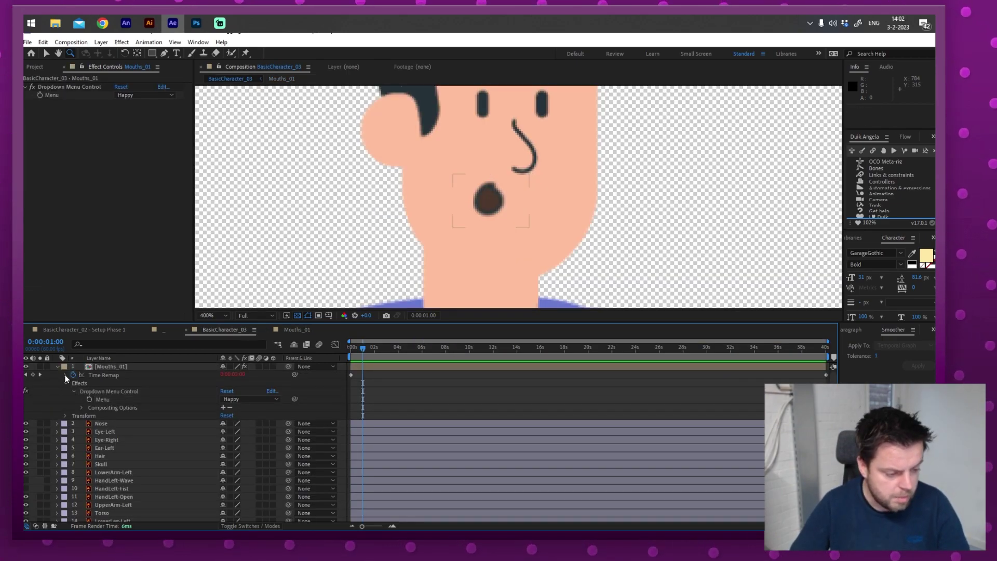
# - Append -1 to the Time Remap expression of the Mouths_01 layer in BasicCharacter_03
pyautogui.keyDown('alt'); pyautogui.click(73, 375); pyautogui.keyUp('alt')
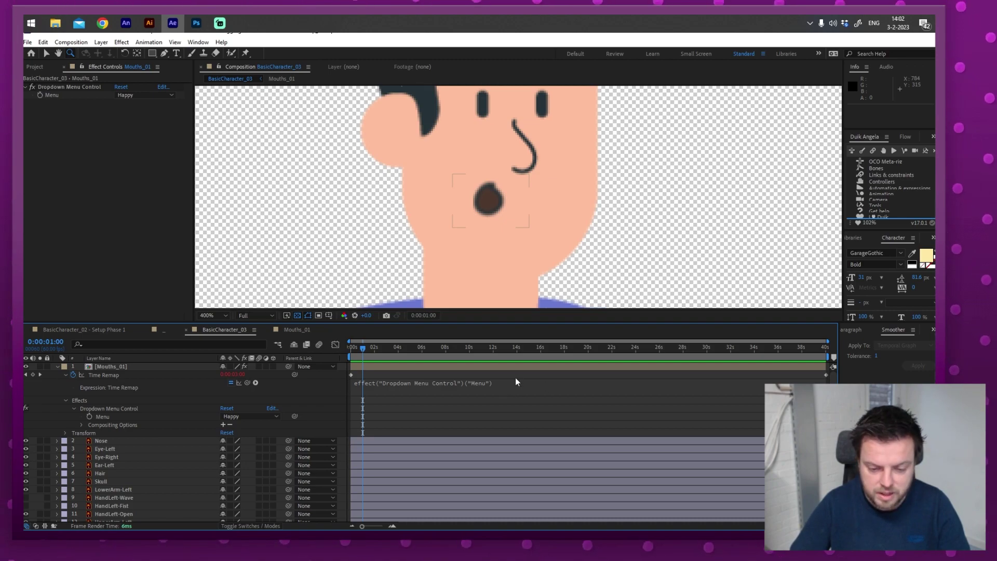
pyautogui.click(532, 386)
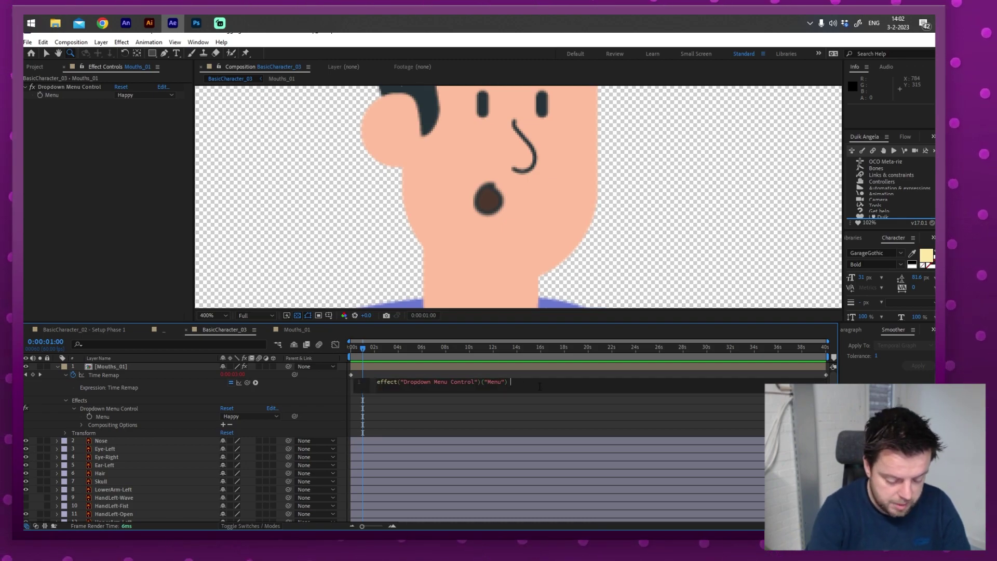
pyautogui.write('-1')
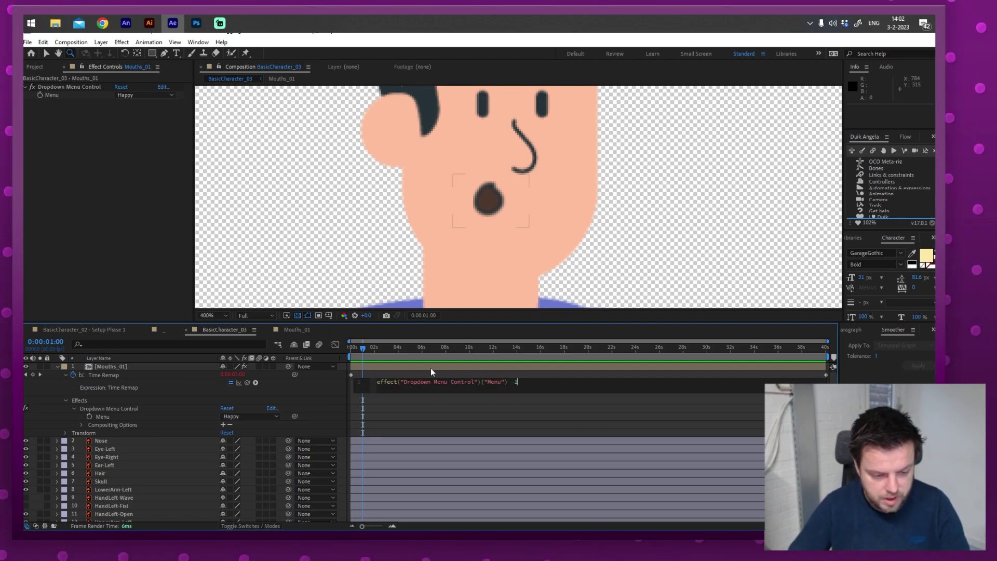
pyautogui.click(392, 375)
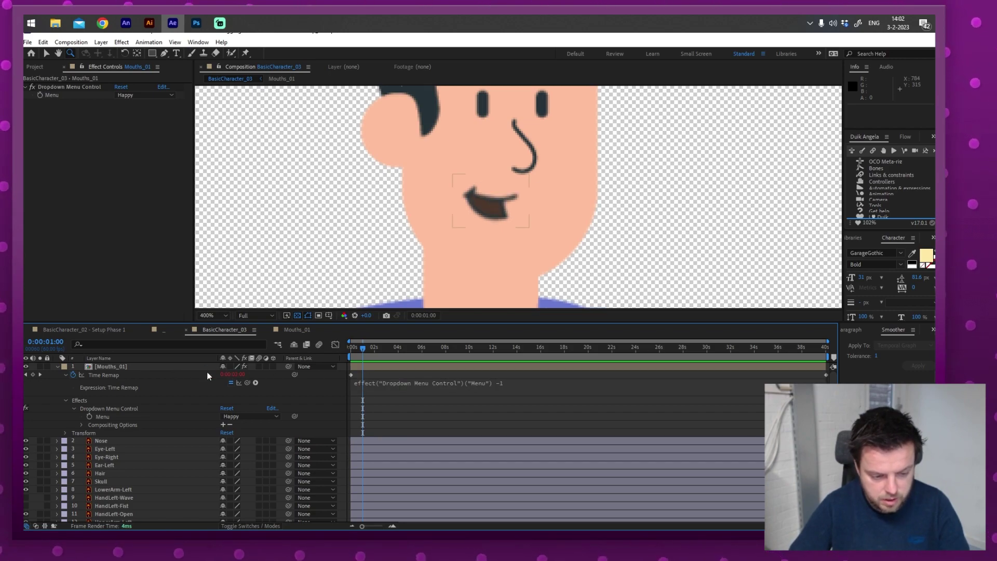
# - Set the dropdown's Menu to Neutral at 0:00:00:00 and enable keyframing for it
pyautogui.press('Home')
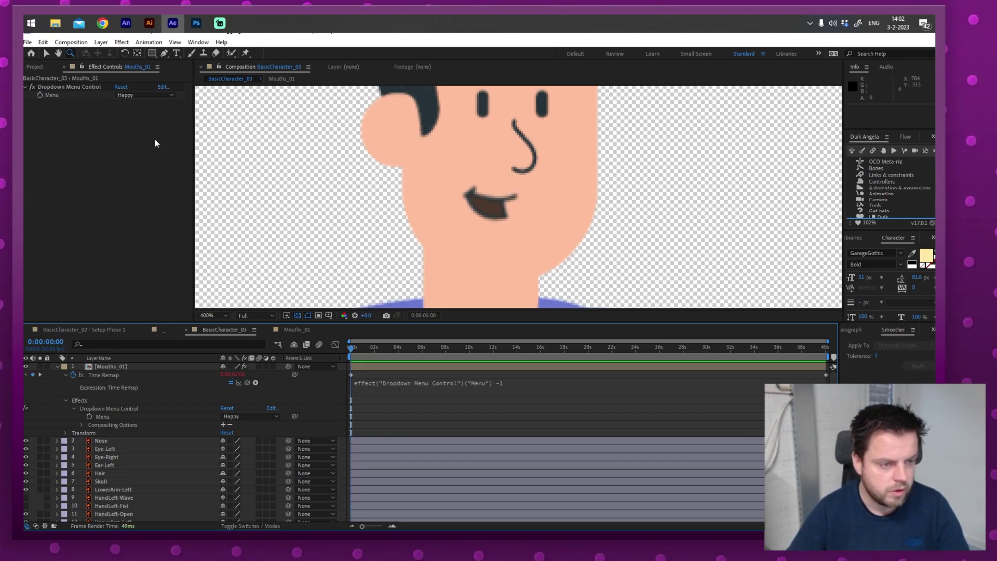
pyautogui.click(142, 95)
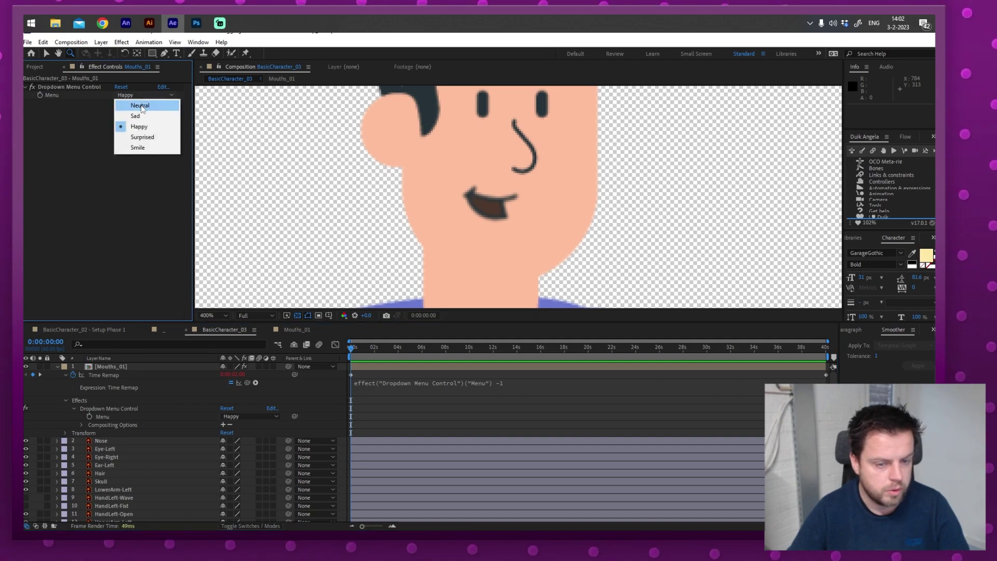
pyautogui.click(140, 105)
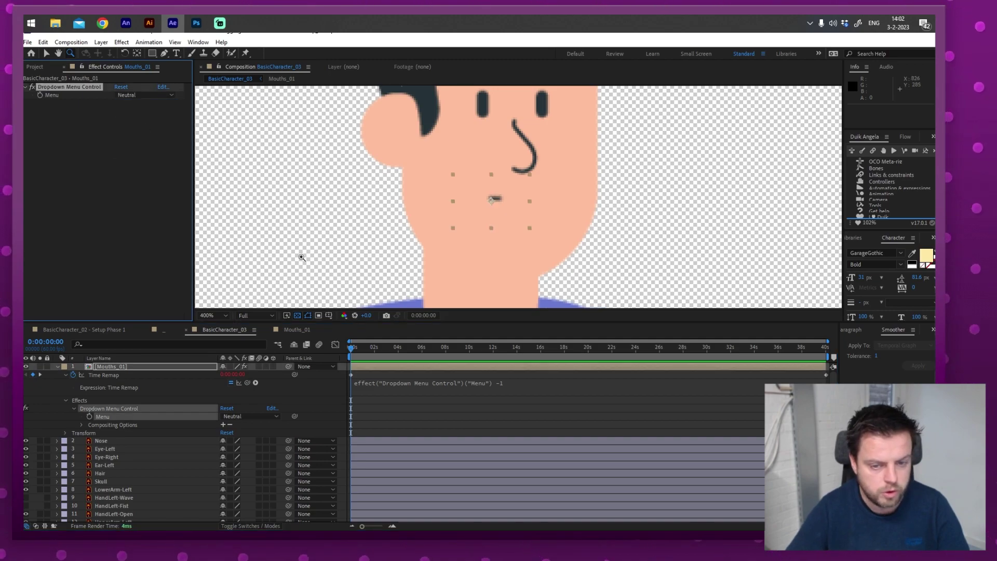
pyautogui.click(40, 95)
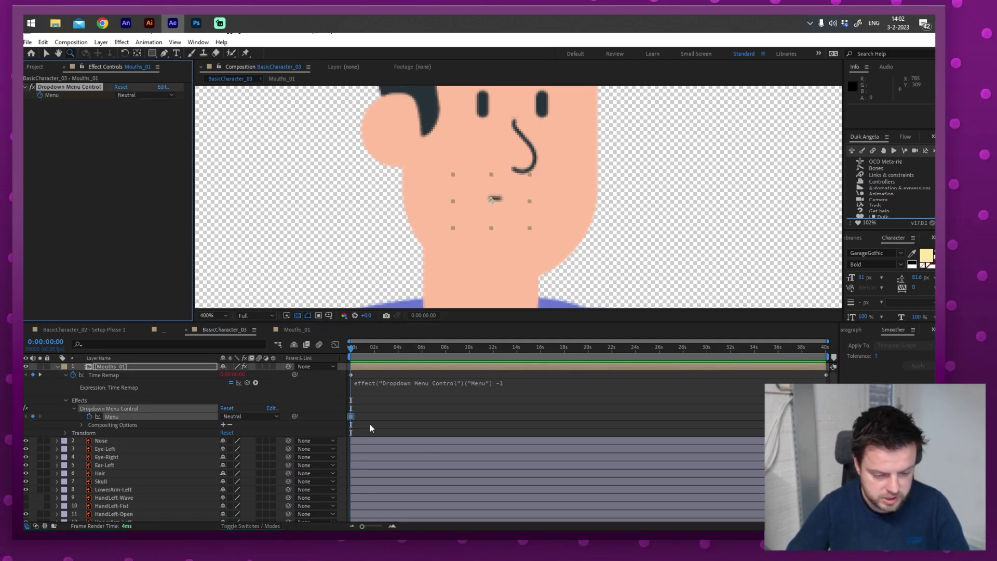
# - Keyframe the mouth Menu to Sad at 0:00:02:57 and to Surprised at about 4 seconds
pyautogui.moveTo(393, 347)
pyautogui.mouseDown()
pyautogui.moveTo(408, 347)
pyautogui.moveTo(386, 347)
pyautogui.mouseUp()
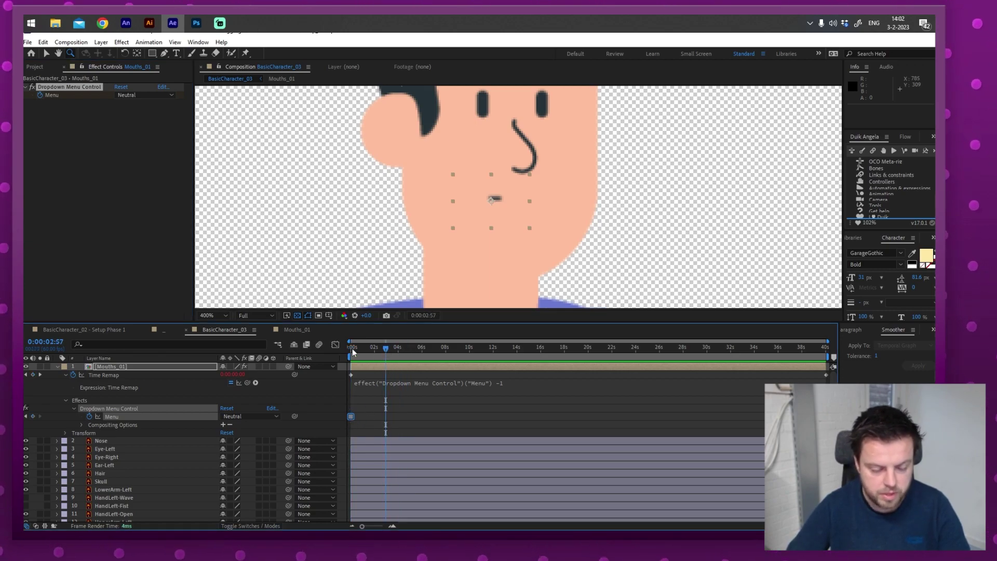
pyautogui.click(139, 95)
pyautogui.click(139, 114)
pyautogui.click(400, 347)
pyautogui.click(141, 95)
pyautogui.click(142, 136)
# - Keyframe the mouth Menu to Smile at 0:00:05:39 and to Neutral at about 7.5 seconds
pyautogui.click(418, 347)
pyautogui.click(249, 416)
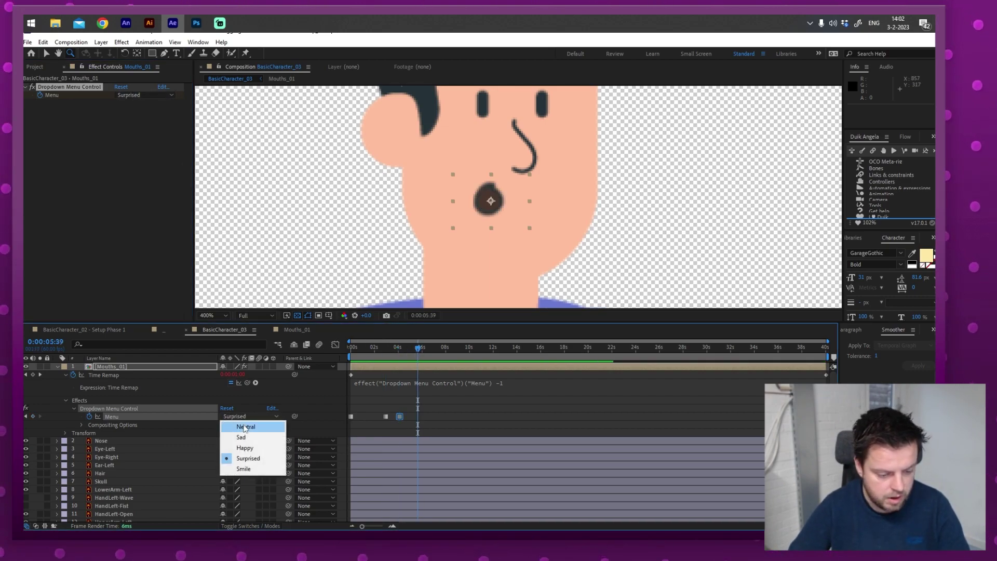
pyautogui.click(243, 469)
pyautogui.click(440, 347)
pyautogui.click(250, 416)
pyautogui.click(246, 426)
# - Preview the mouth animation from the start, and collapse the Mouths_01 layer's properties
pyautogui.press('Home')
pyautogui.press('space')
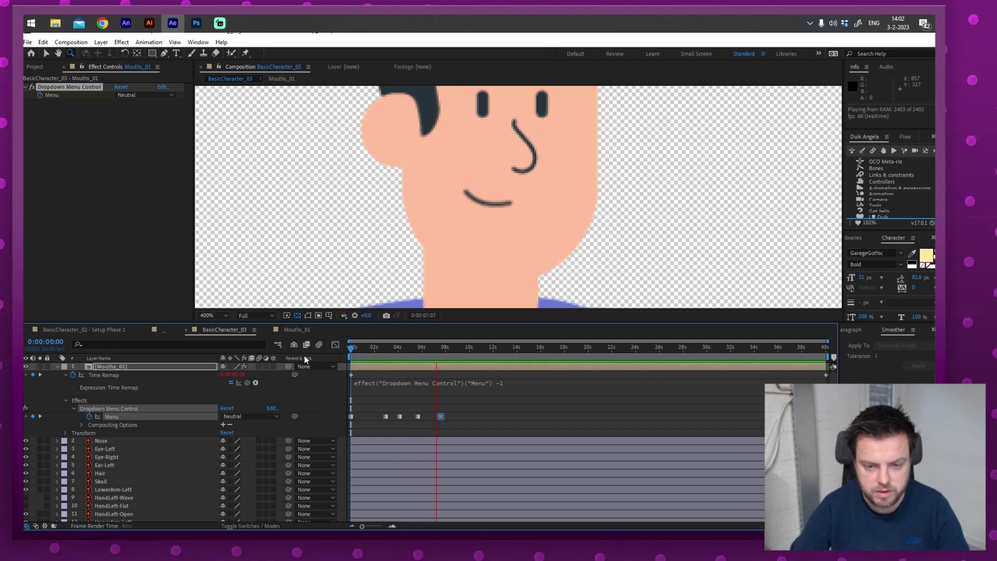
pyautogui.press('space')
pyautogui.click(57, 366)
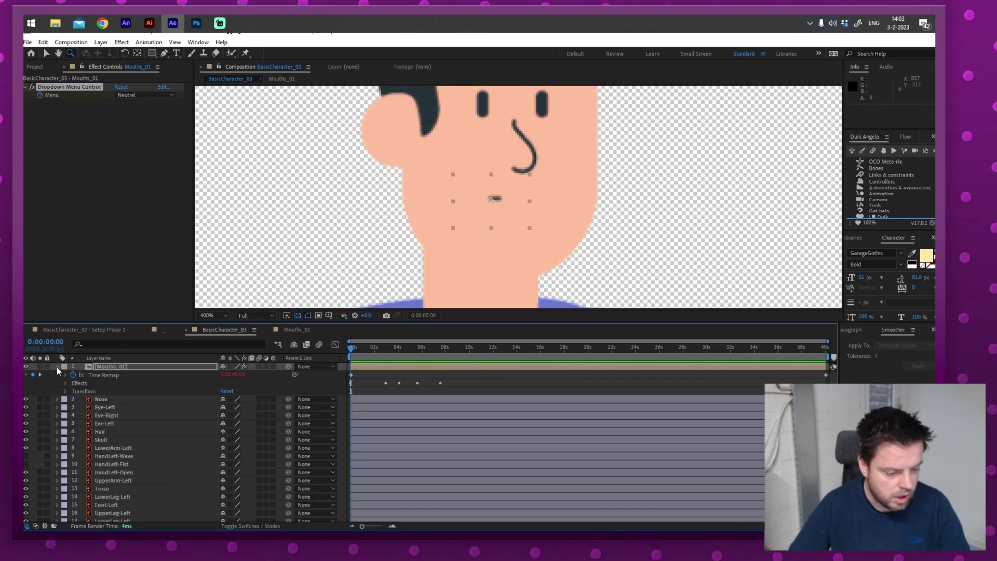
pyautogui.click(57, 367)
# - Pre-compose the HandLeft-Wave, HandLeft-Fist and HandLeft-Open layers into a new composition named Hand_01
pyautogui.click(104, 431)
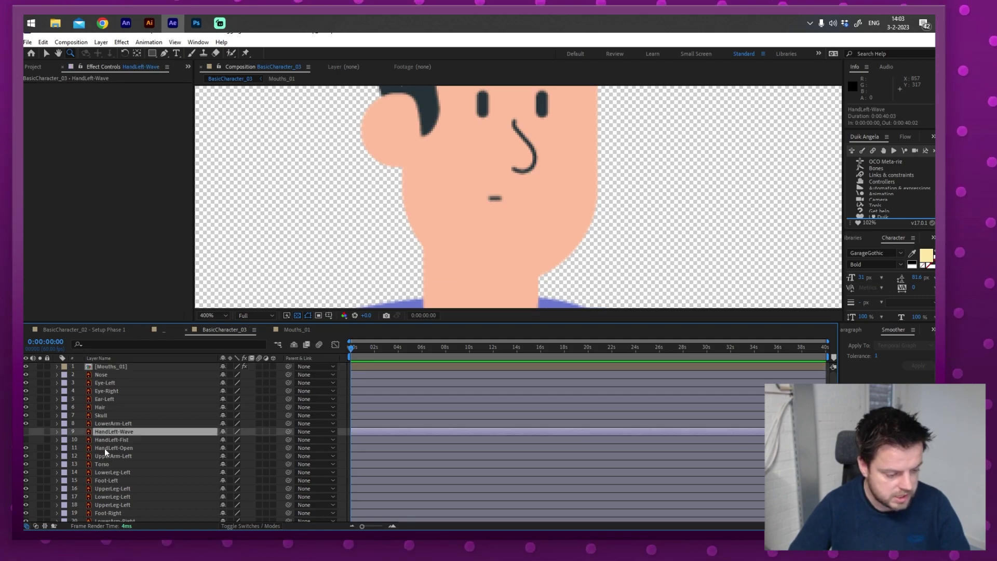
pyautogui.keyDown('shift'); pyautogui.click(104, 448); pyautogui.keyUp('shift')
pyautogui.scroll(-10, 454, 276)
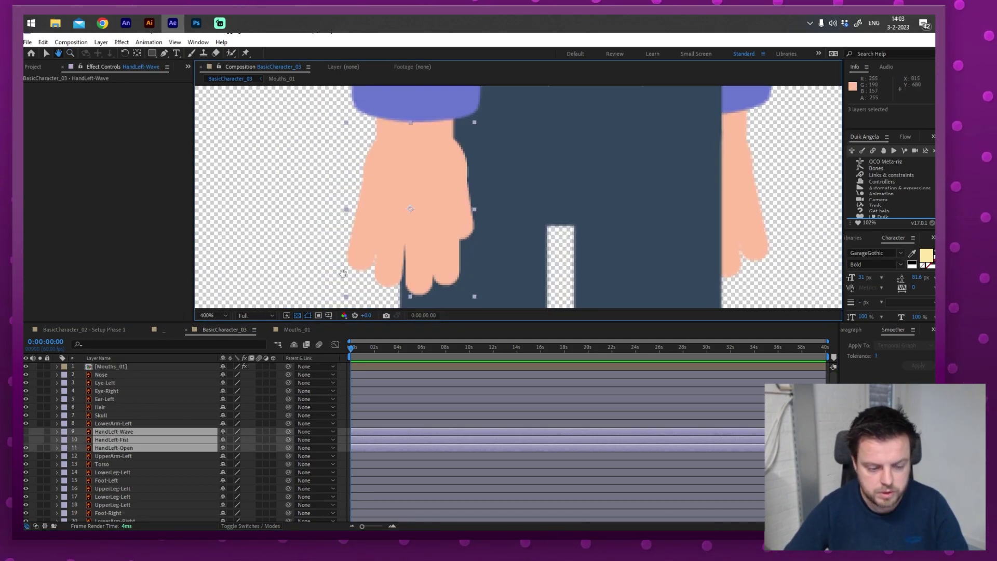
pyautogui.moveTo(26, 432); pyautogui.dragTo(26, 448)
pyautogui.click(123, 431)
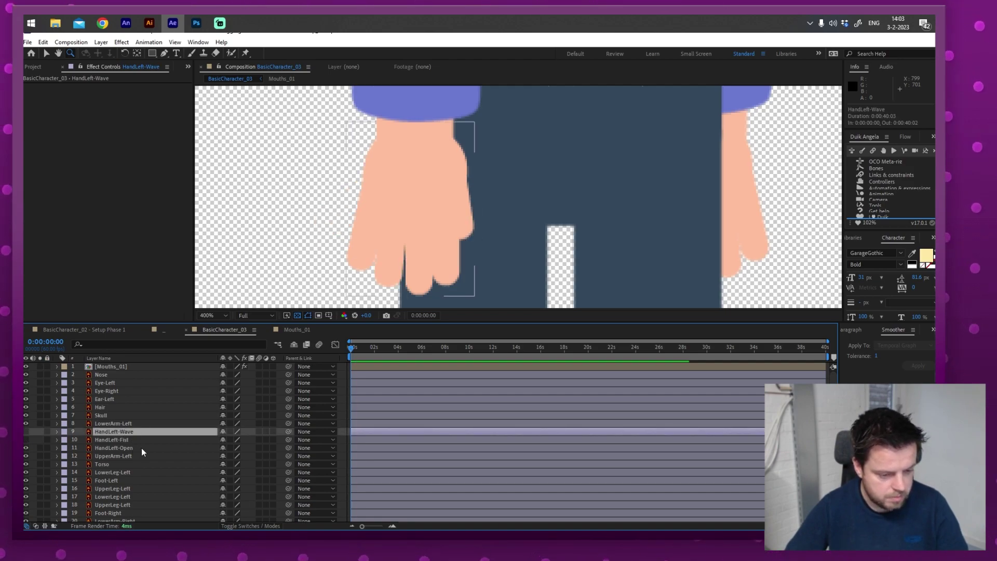
pyautogui.keyDown('shift'); pyautogui.click(140, 448); pyautogui.keyUp('shift')
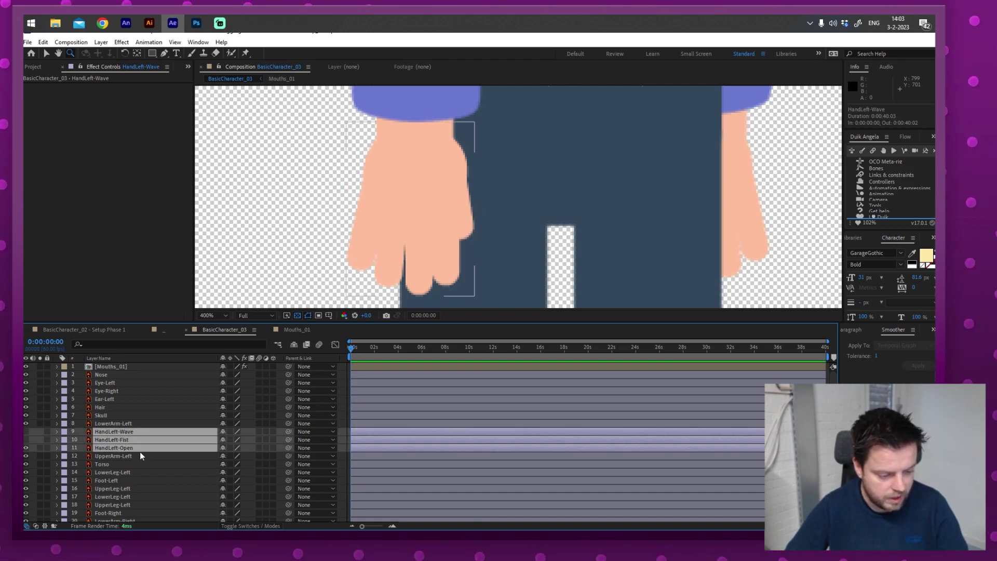
pyautogui.rightClick(140, 445)
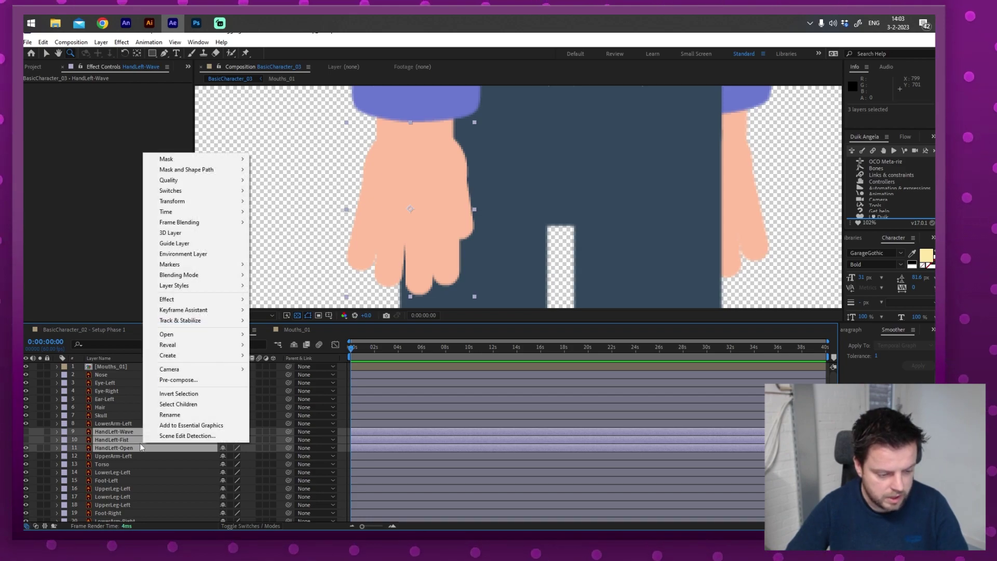
pyautogui.click(171, 380)
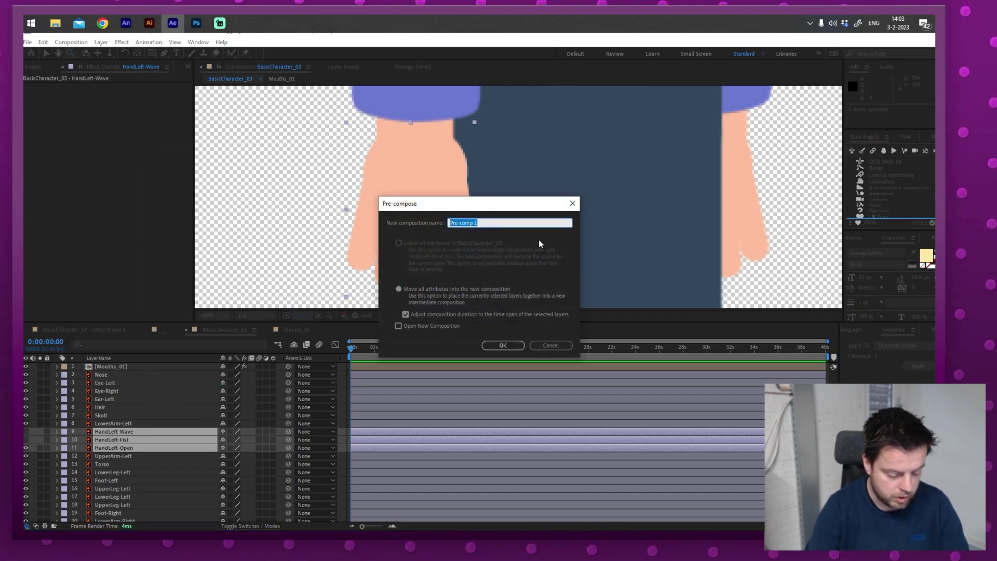
pyautogui.write('Hand_01')
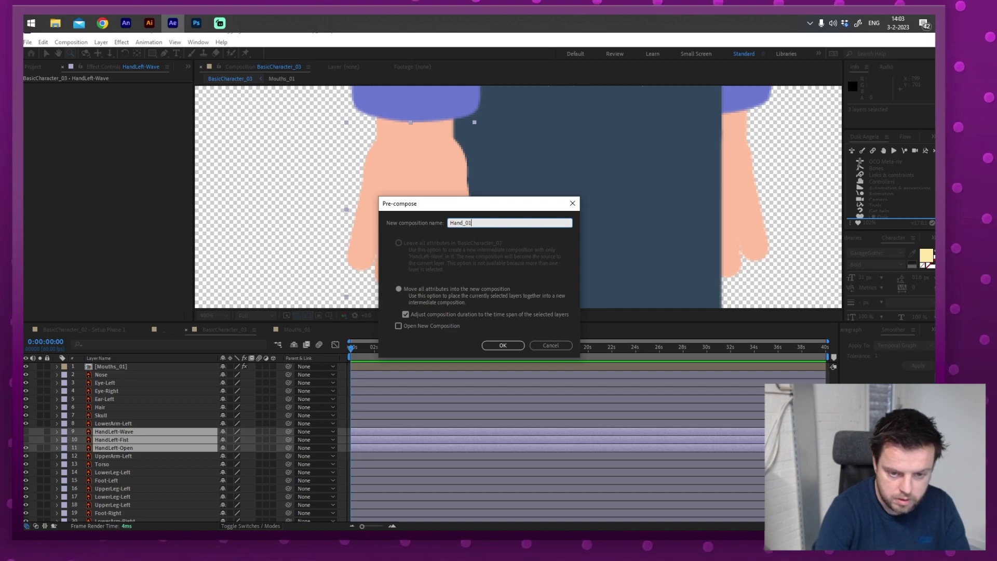
pyautogui.click(502, 346)
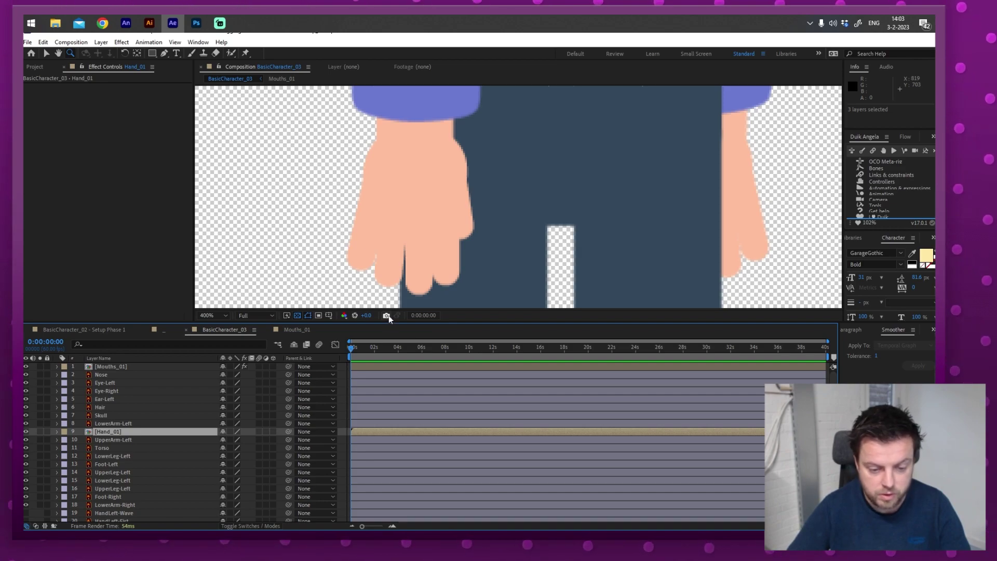
# - Take a snapshot of the open hand's placement, and make all three hand layers visible inside Hand_01
pyautogui.click(387, 316)
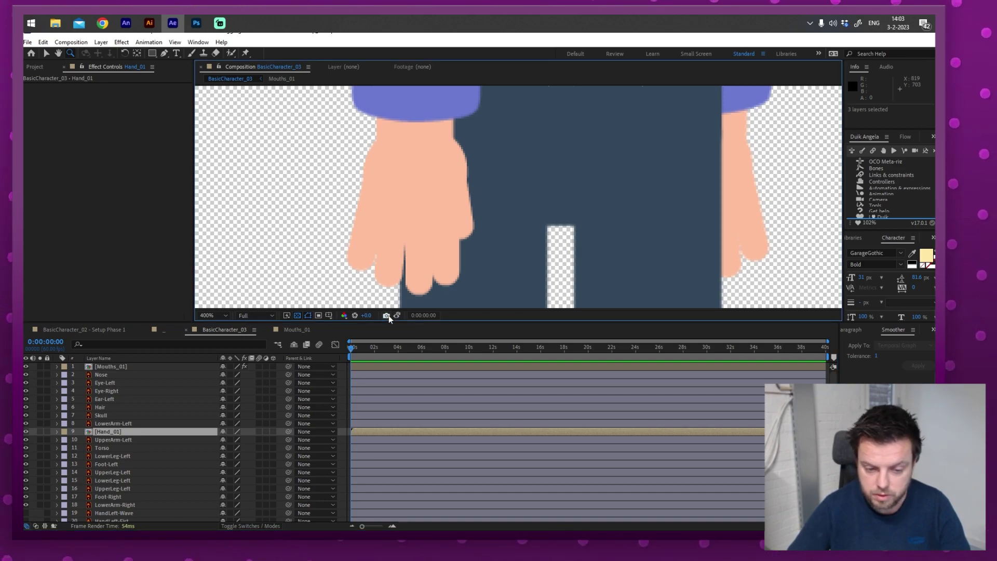
pyautogui.press('v')
pyautogui.doubleClick(102, 431)
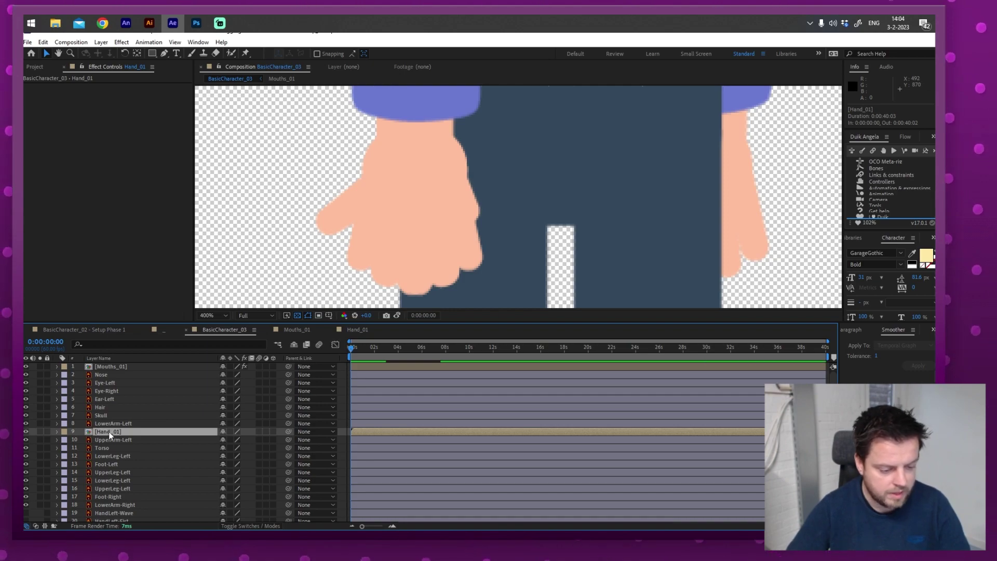
# - Crop the Hand_01 composition to a region of interest of about 126 by 106 px around the hand shapes
pyautogui.doubleClick(110, 431)
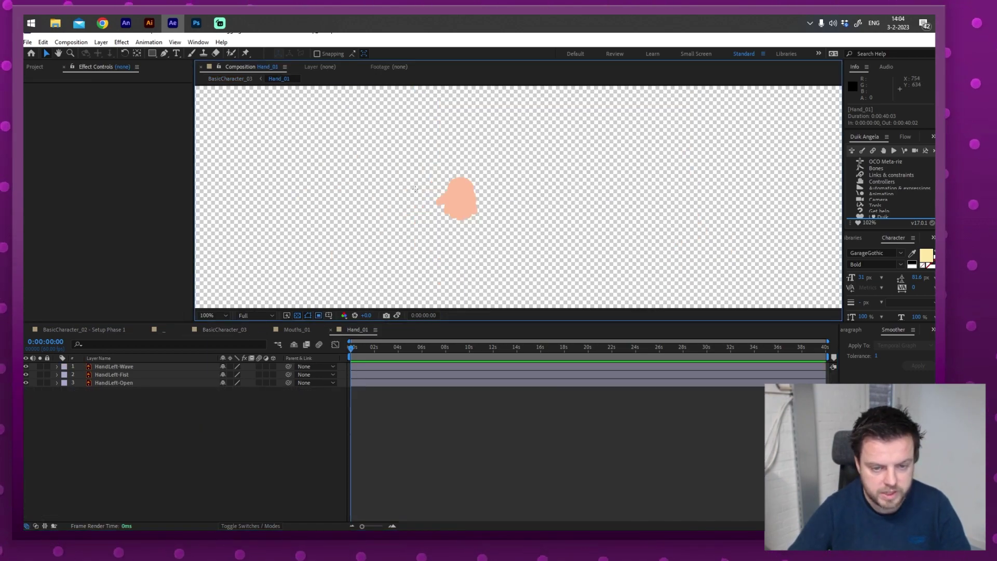
pyautogui.moveTo(428, 174); pyautogui.dragTo(491, 226)
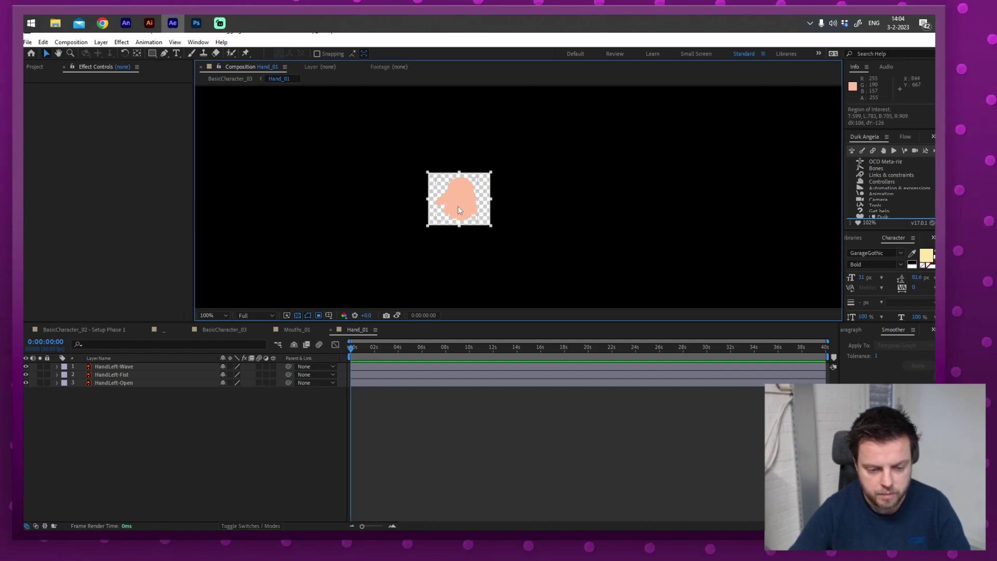
pyautogui.click(71, 42)
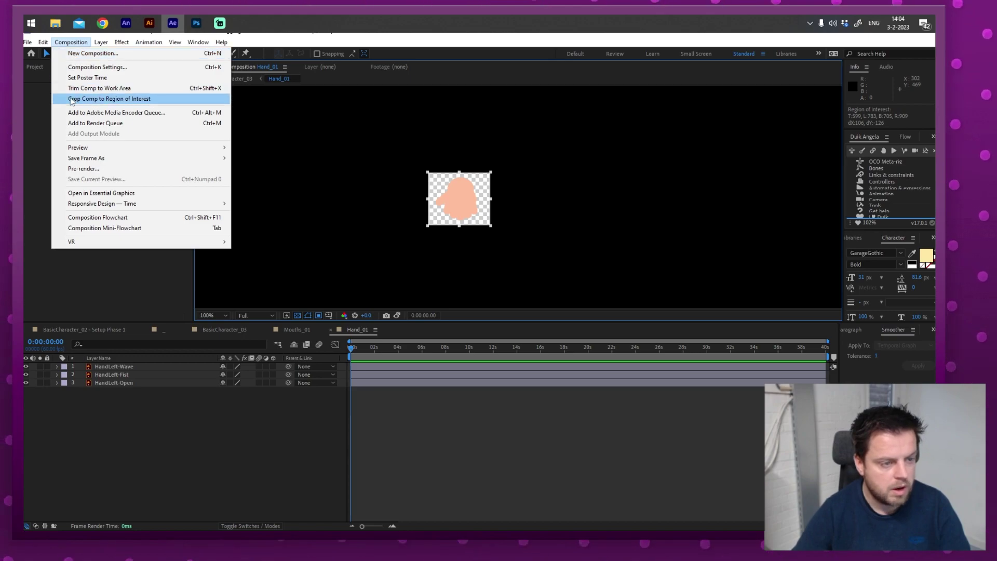
# - Move the cropped Hand_01 layer in BasicCharacter_03 back to the left wrist, using the snapshot as reference
pyautogui.click(244, 331)
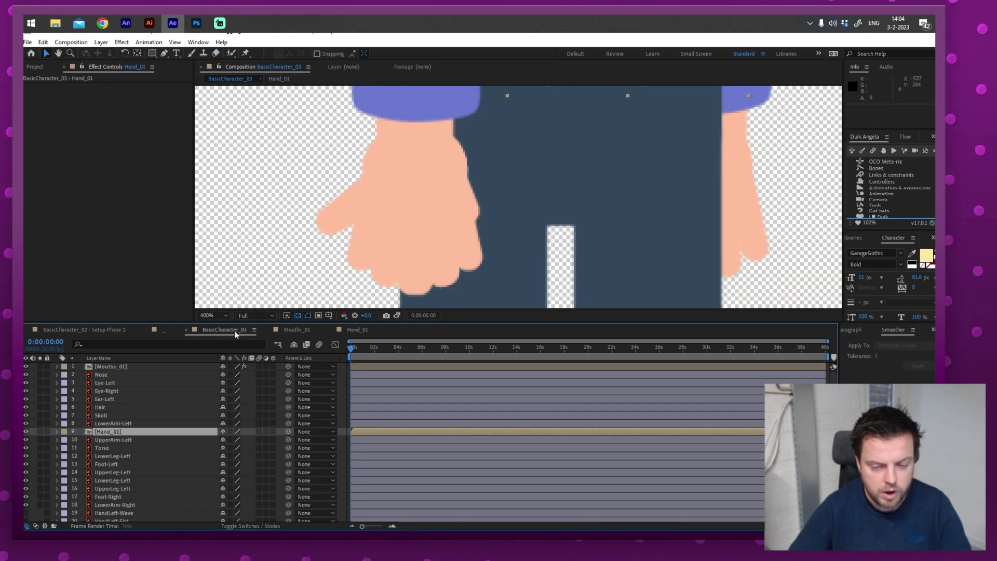
pyautogui.scroll(-2, 432, 220)
pyautogui.moveTo(520, 189); pyautogui.dragTo(455, 234)
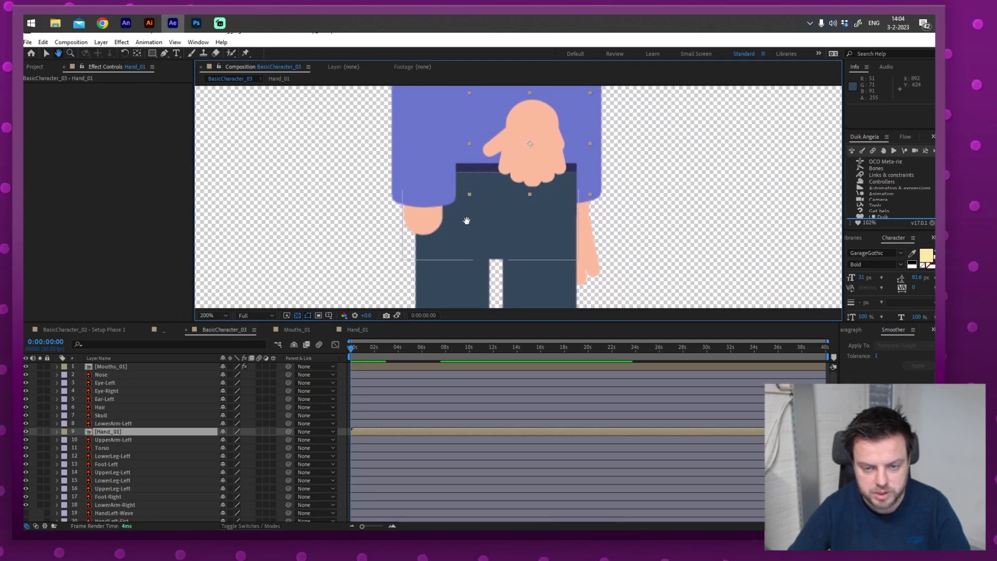
pyautogui.moveTo(535, 129); pyautogui.dragTo(515, 155)
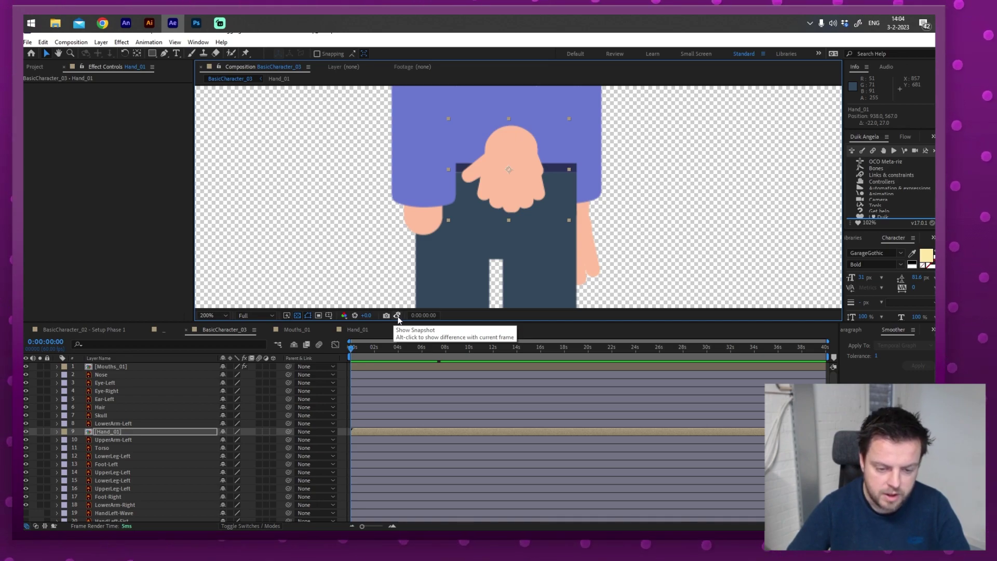
pyautogui.click(397, 316)
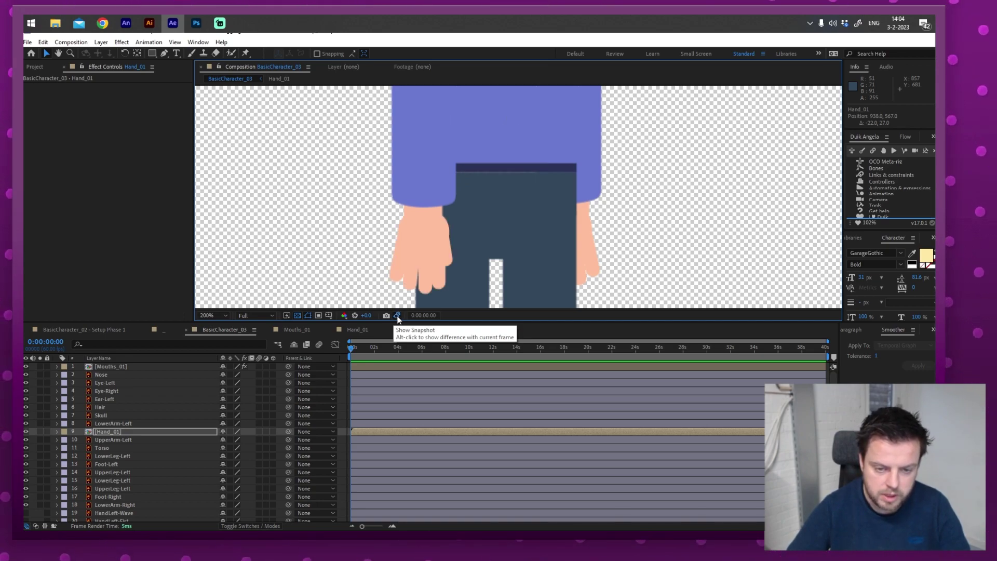
pyautogui.click(398, 316)
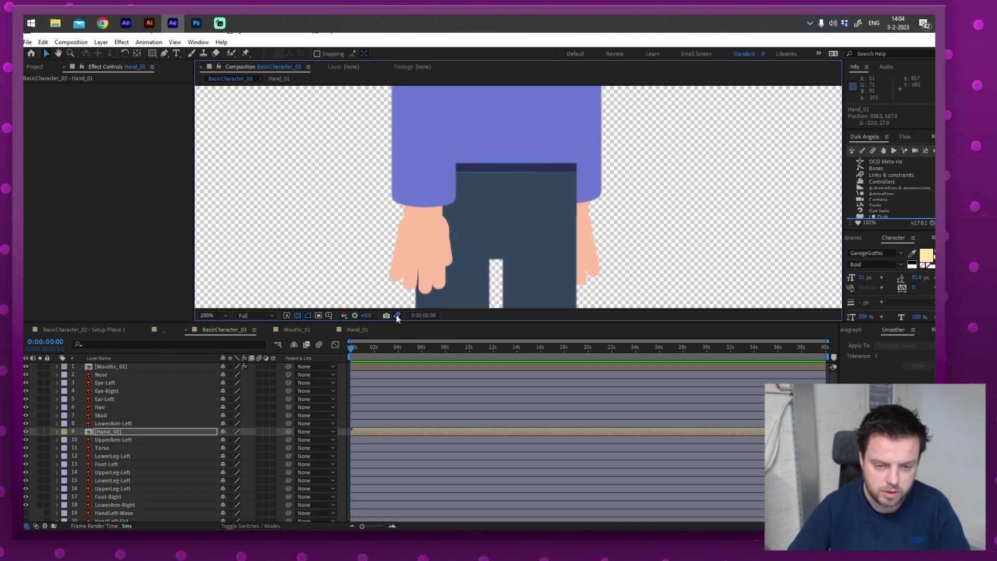
pyautogui.moveTo(511, 181); pyautogui.dragTo(435, 254)
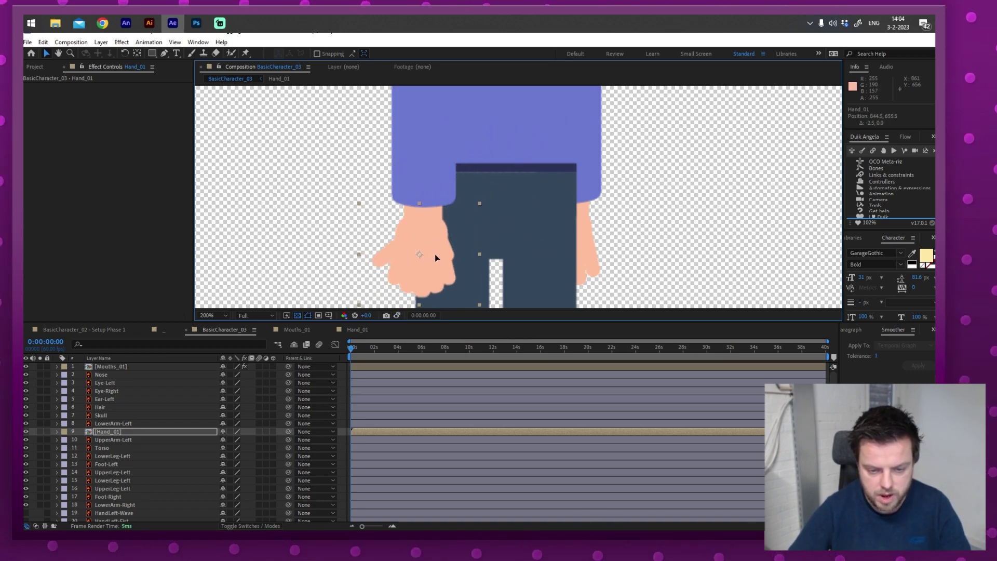
# - Show only HandLeft-Open inside Hand_01, and fine-tune the Hand_01 layer's position to 846, 652 against the snapshot
pyautogui.doubleClick(93, 432)
pyautogui.click(224, 329)
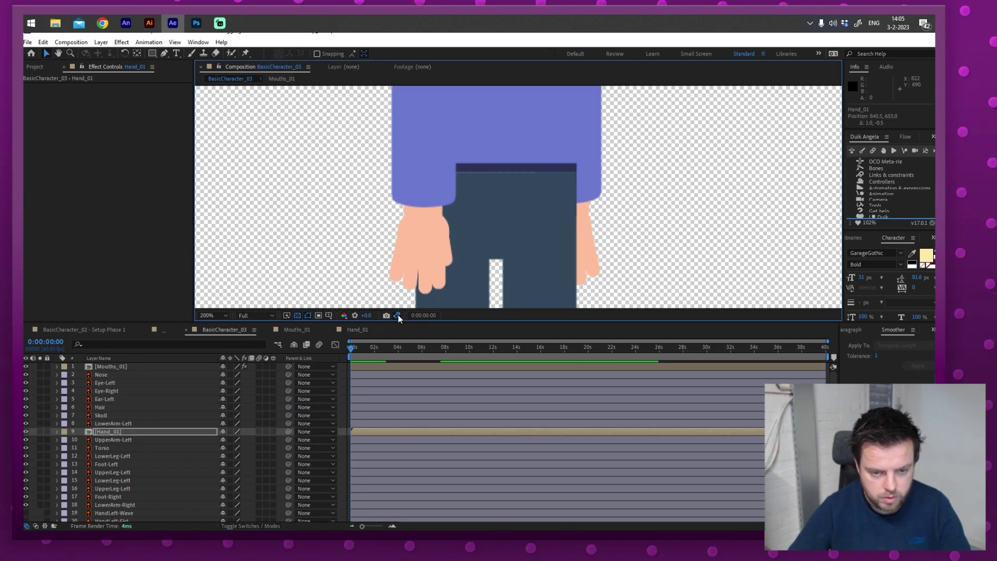
pyautogui.moveTo(431, 250); pyautogui.dragTo(435, 239)
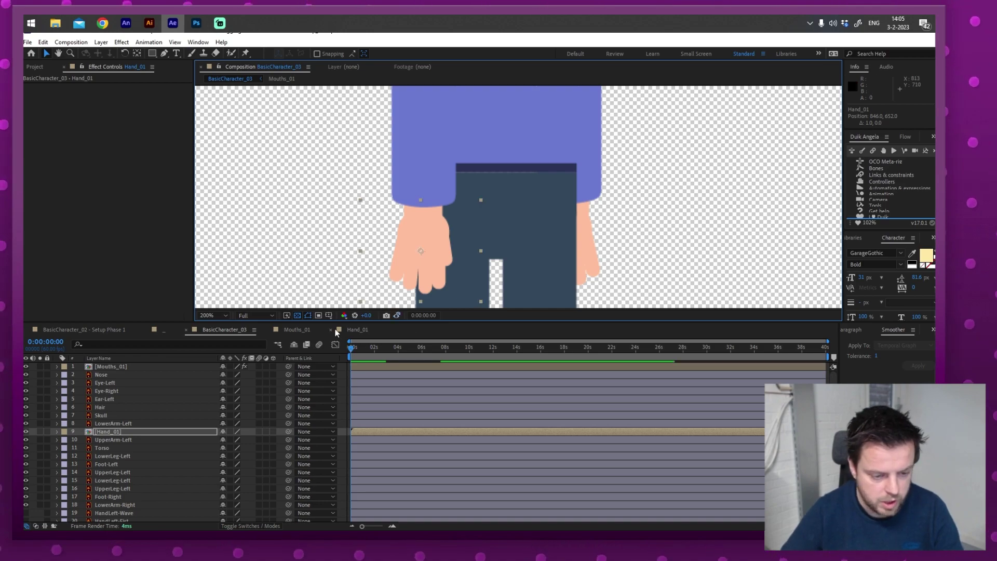
pyautogui.press('z')
pyautogui.keyDown('alt'); pyautogui.click(440, 254); pyautogui.keyUp('alt')
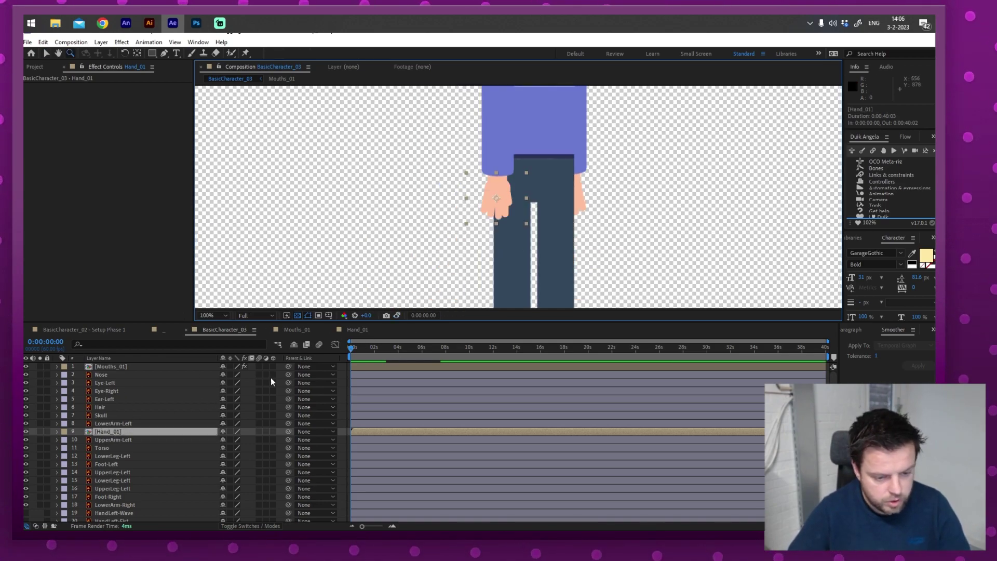
# - Trim all three hand layers in Hand_01 to end at 0:00:00:59
pyautogui.click(355, 330)
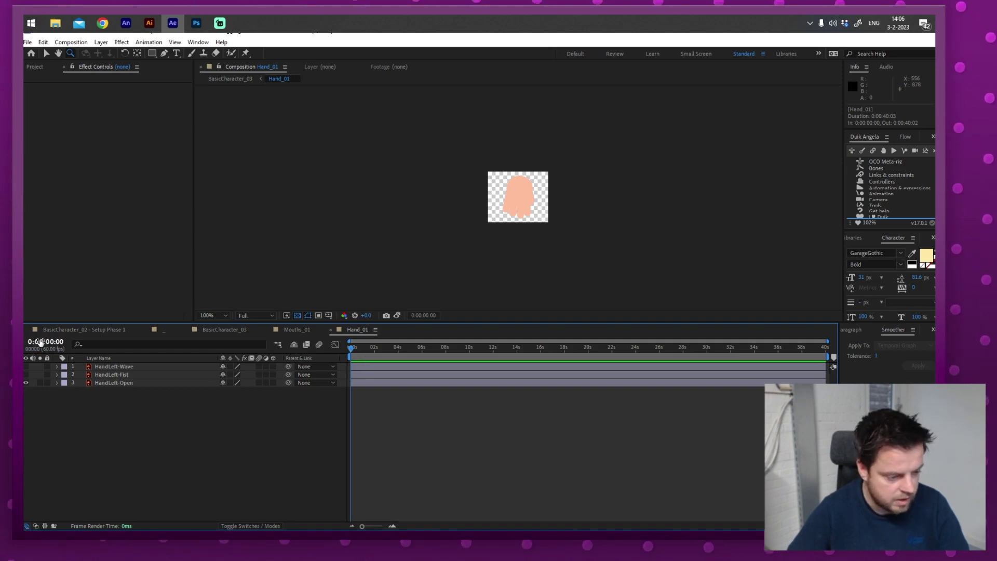
pyautogui.moveTo(361, 348); pyautogui.dragTo(361, 348)
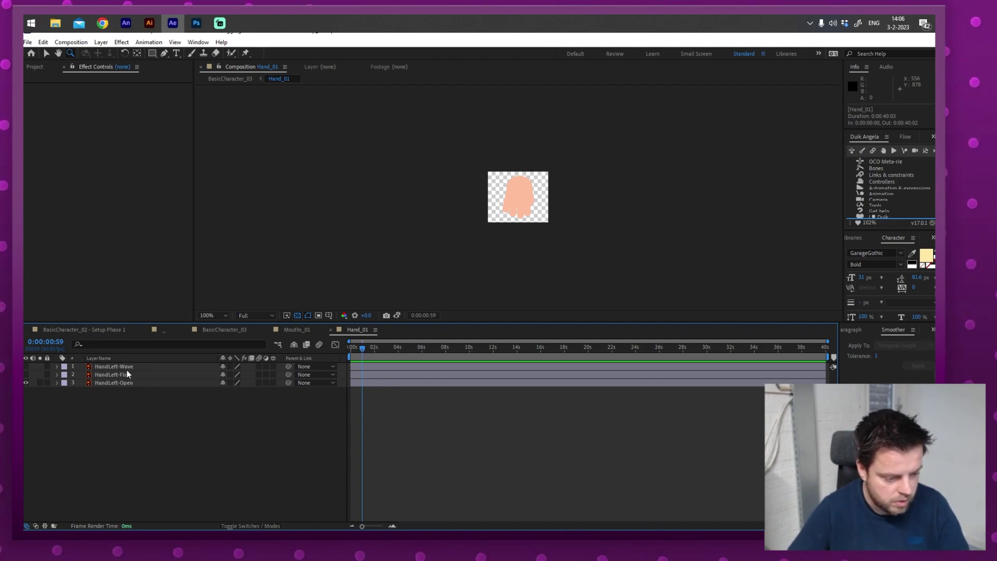
pyautogui.hotkey('ctrl', 'a')
pyautogui.press('=')
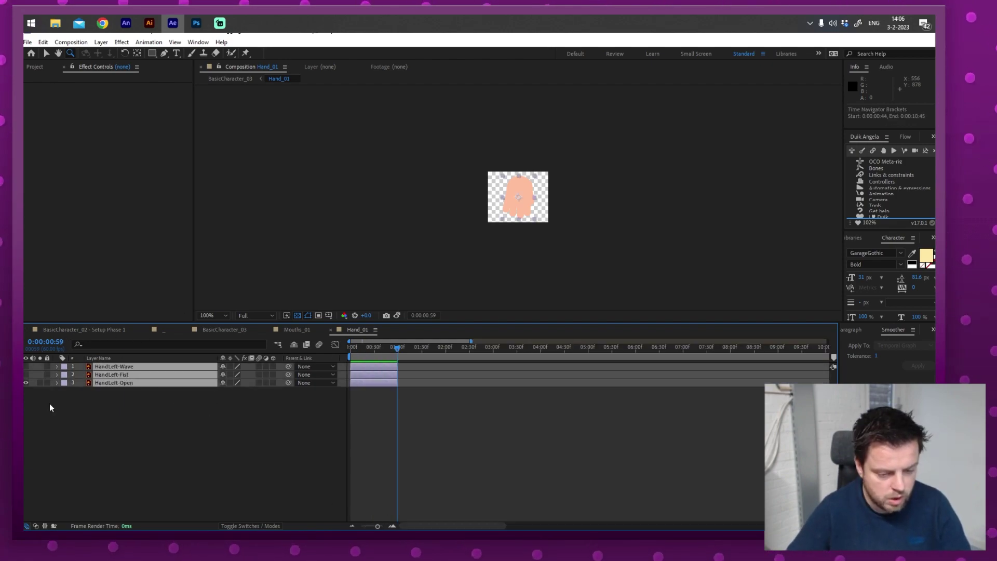
# - Make all three hand layers visible, sequence them without overlap, and scrub through the timeline to check the order
pyautogui.moveTo(26, 369); pyautogui.dragTo(26, 383)
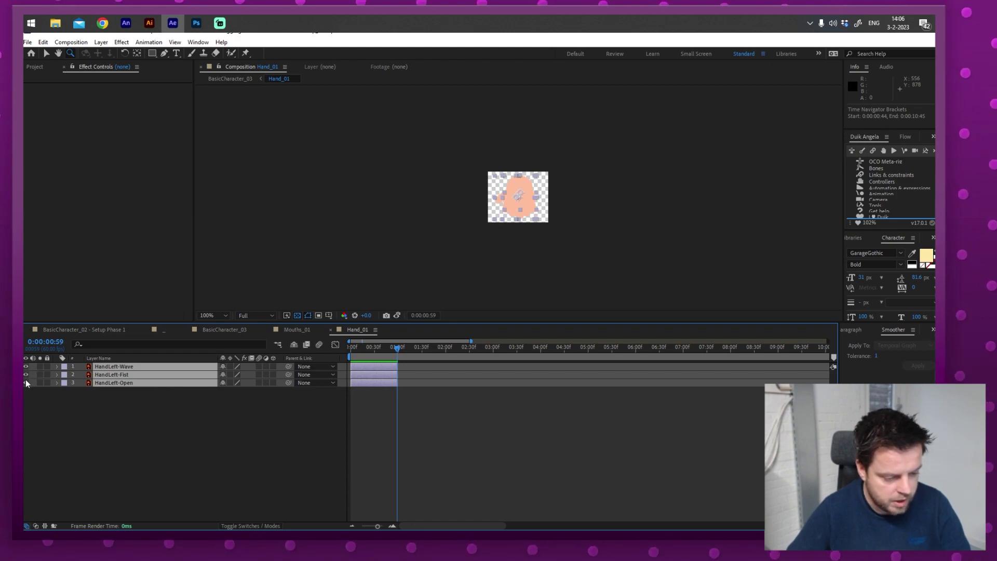
pyautogui.rightClick(379, 373)
pyautogui.moveTo(440, 240)
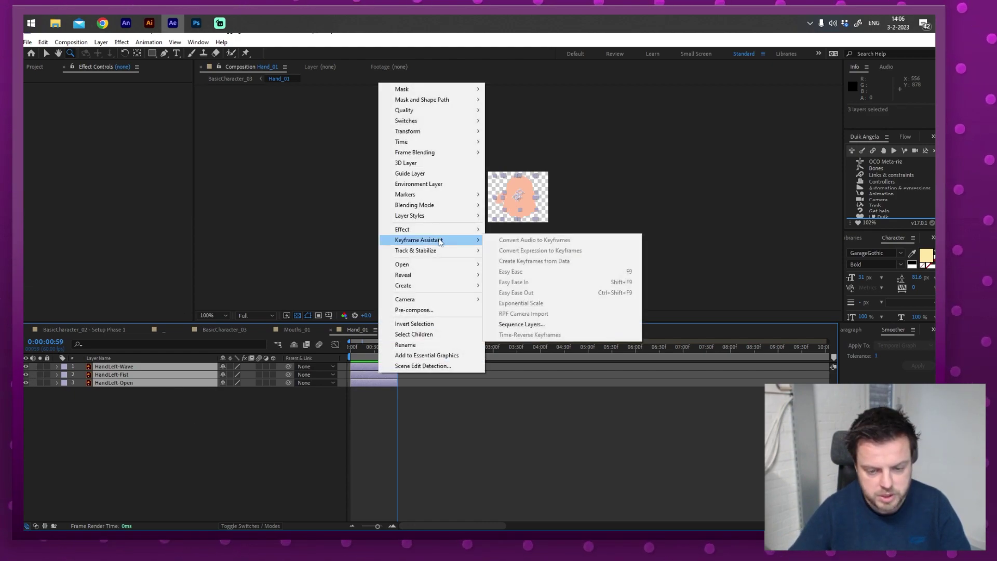
pyautogui.click(522, 324)
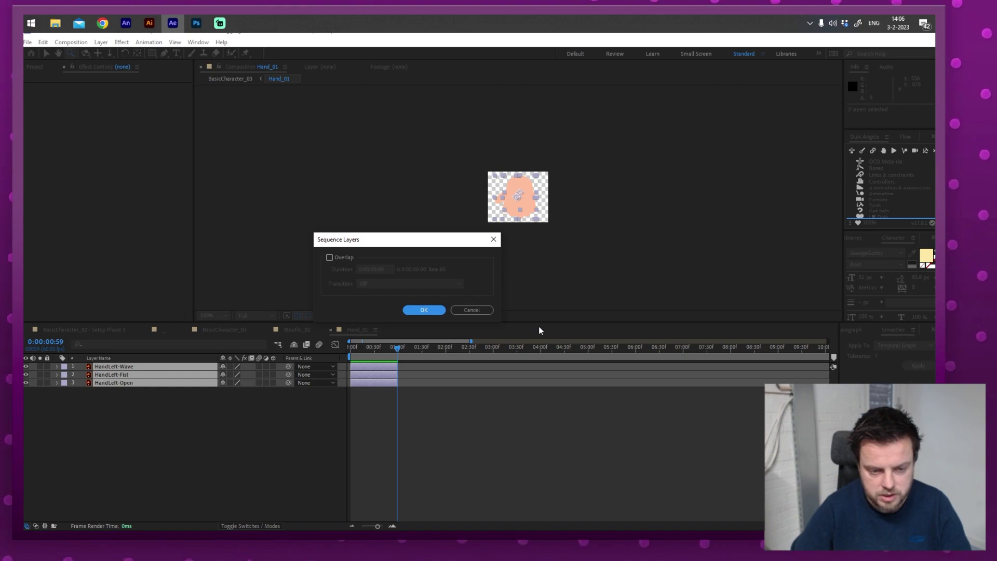
pyautogui.press('Return')
pyautogui.moveTo(378, 347); pyautogui.dragTo(408, 355)
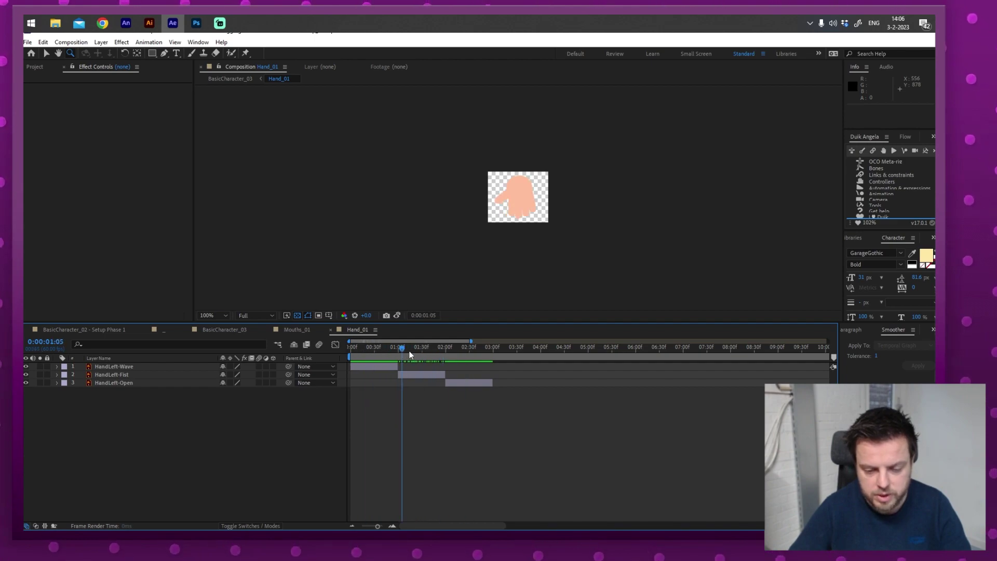
# - Enable time remapping on the Hand_01 layer in BasicCharacter_03
pyautogui.click(220, 332)
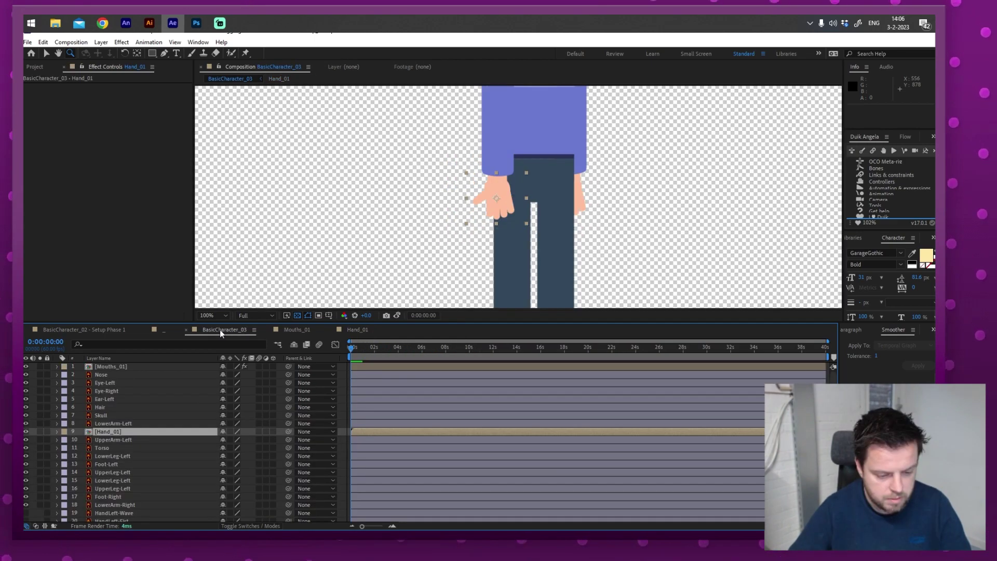
pyautogui.rightClick(138, 432)
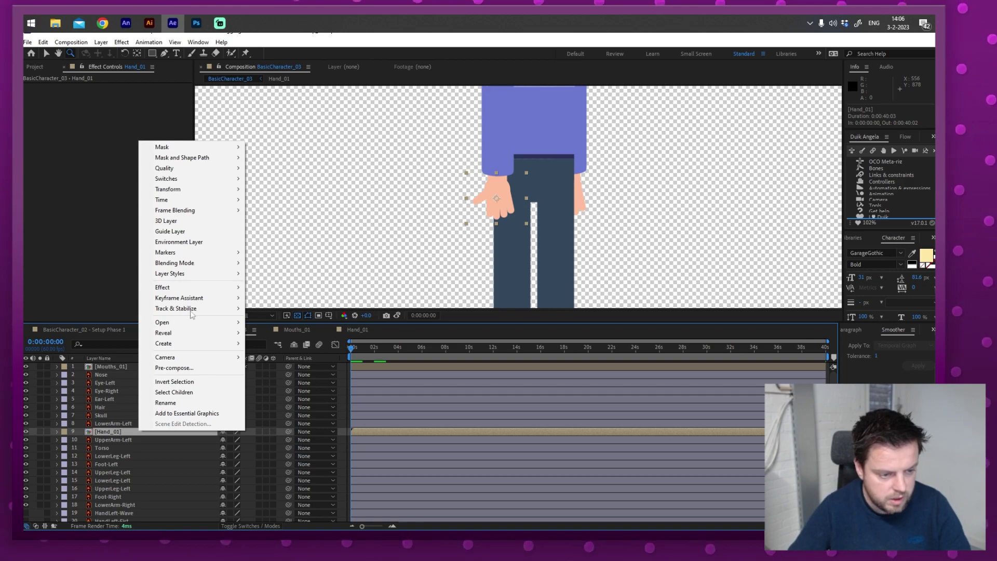
pyautogui.moveTo(207, 201)
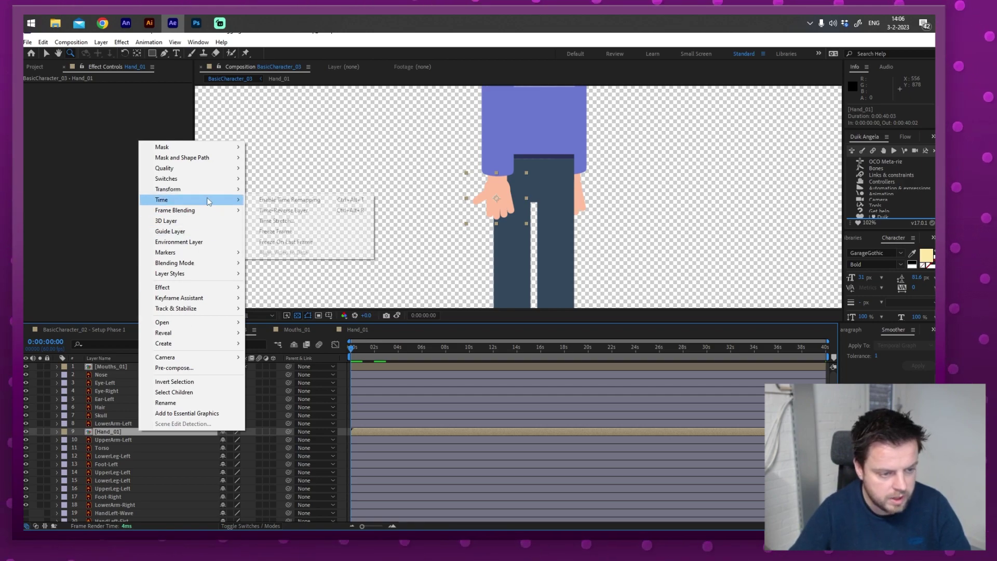
pyautogui.click(268, 201)
# - Apply a Dropdown Menu Control effect to the Hand_01 layer and open its Menu options
pyautogui.click(124, 42)
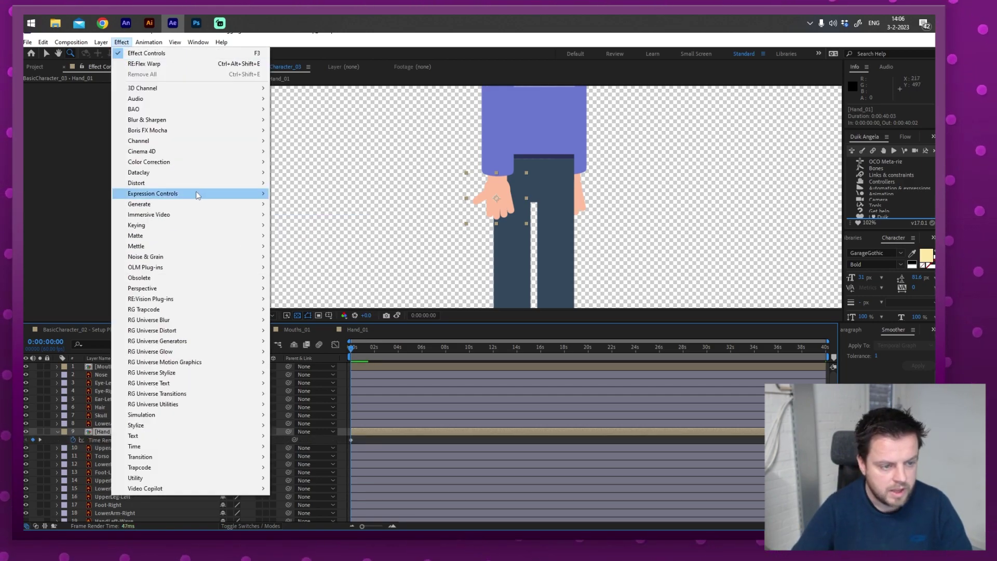
pyautogui.moveTo(198, 193)
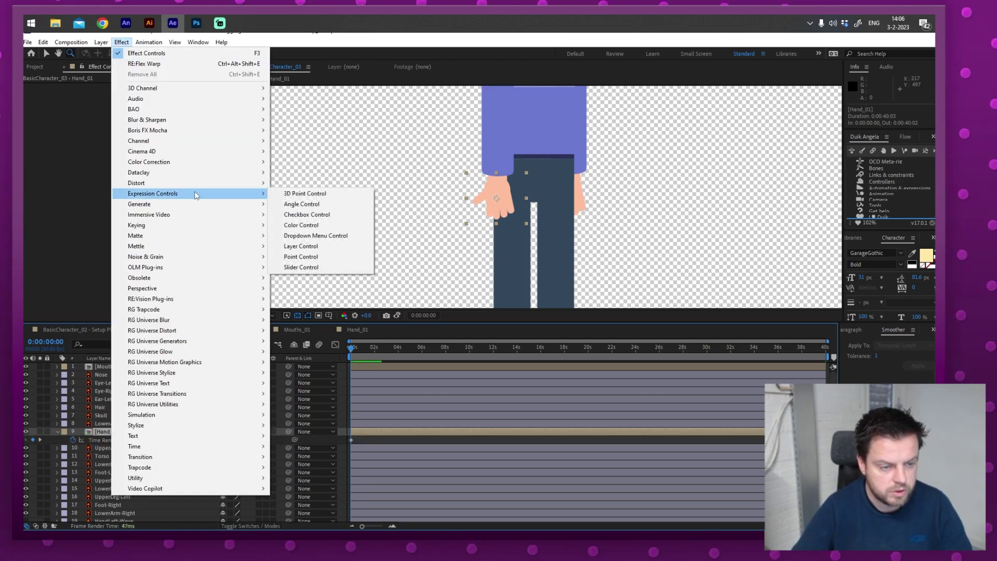
pyautogui.click(353, 236)
pyautogui.click(153, 95)
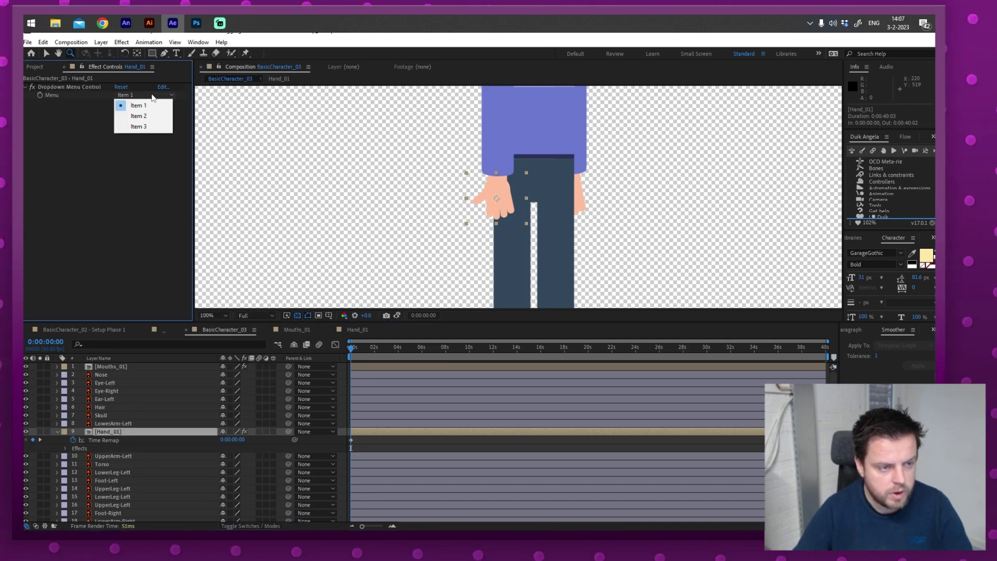
# - Rename the three items of Hand_01's dropdown menu to Wave, Fist and Open
pyautogui.click(148, 242)
pyautogui.click(163, 87)
pyautogui.write('Wave')
pyautogui.click(285, 237)
pyautogui.write('Fist')
pyautogui.click(285, 248)
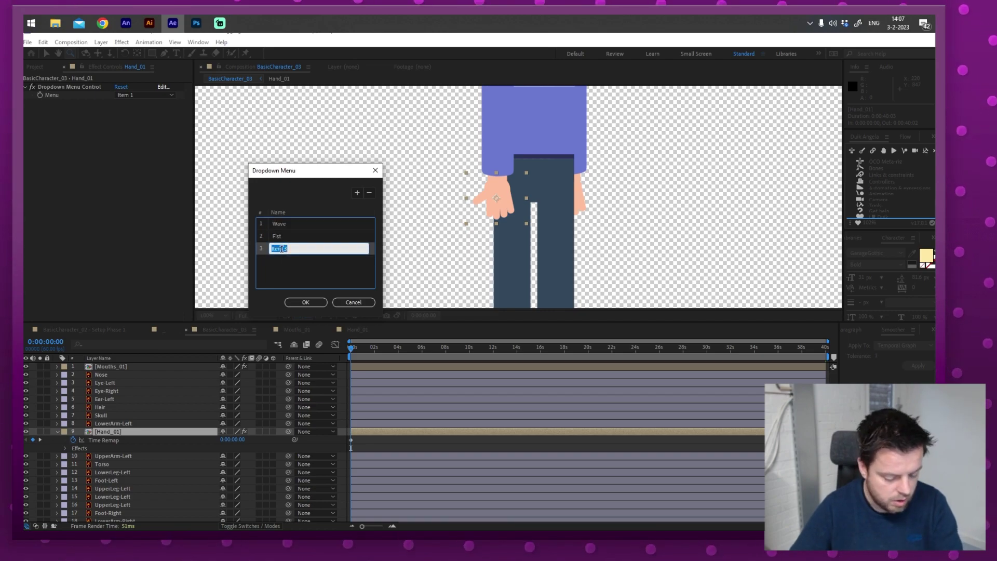
pyautogui.write('Op')
pyautogui.press('Return')
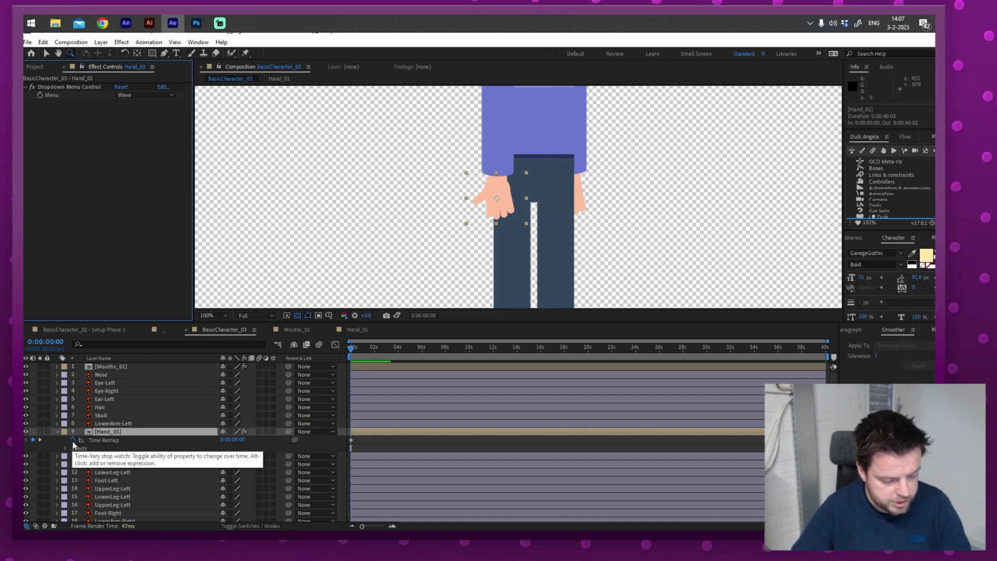
# - Link Hand_01's Time Remap to the dropdown's Menu property with an expression and subtract 1 from it
pyautogui.keyDown('alt'); pyautogui.click(73, 440); pyautogui.keyUp('alt')
pyautogui.moveTo(247, 448); pyautogui.dragTo(67, 94)
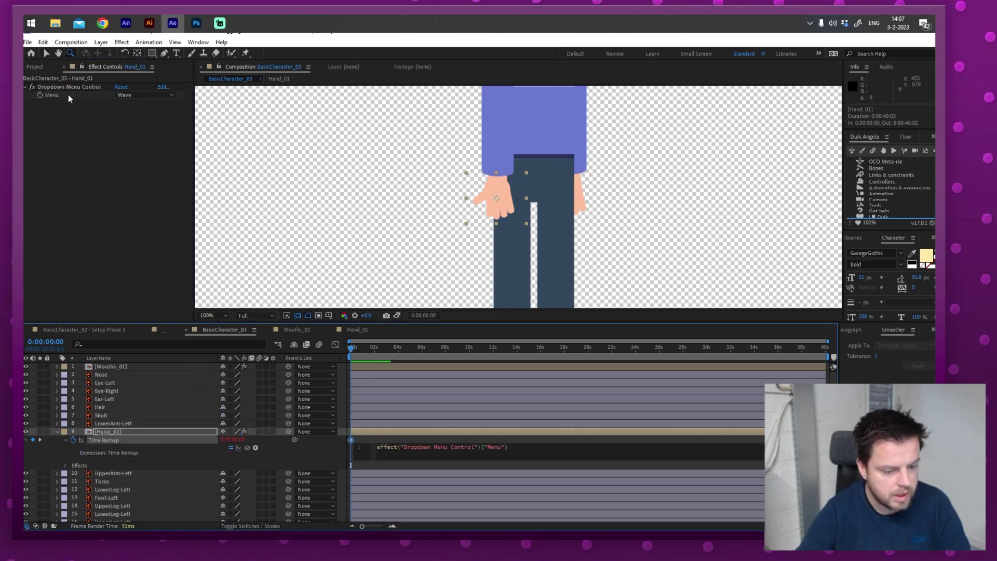
pyautogui.click(155, 255)
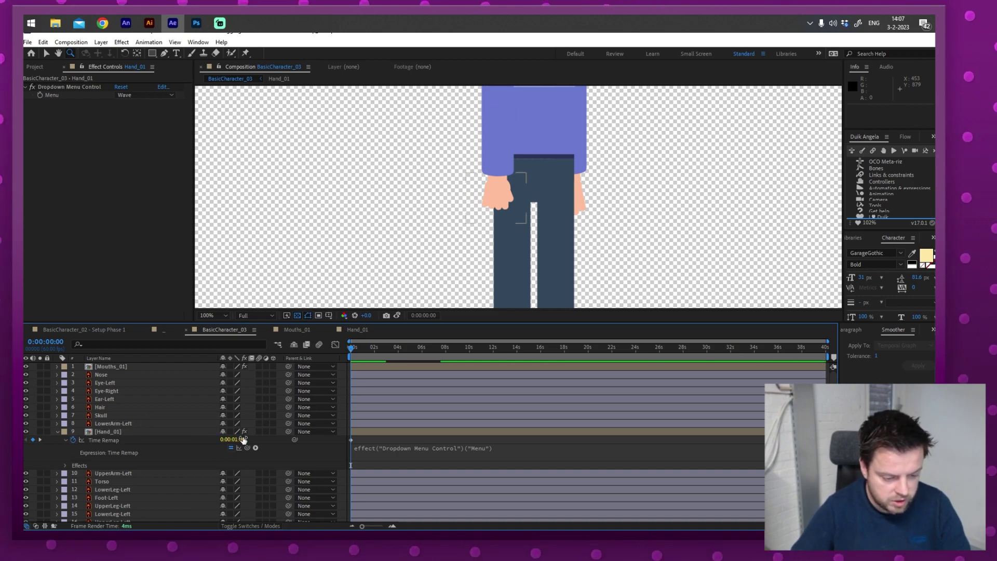
pyautogui.click(508, 451)
pyautogui.write('-1')
pyautogui.press('KP_Enter')
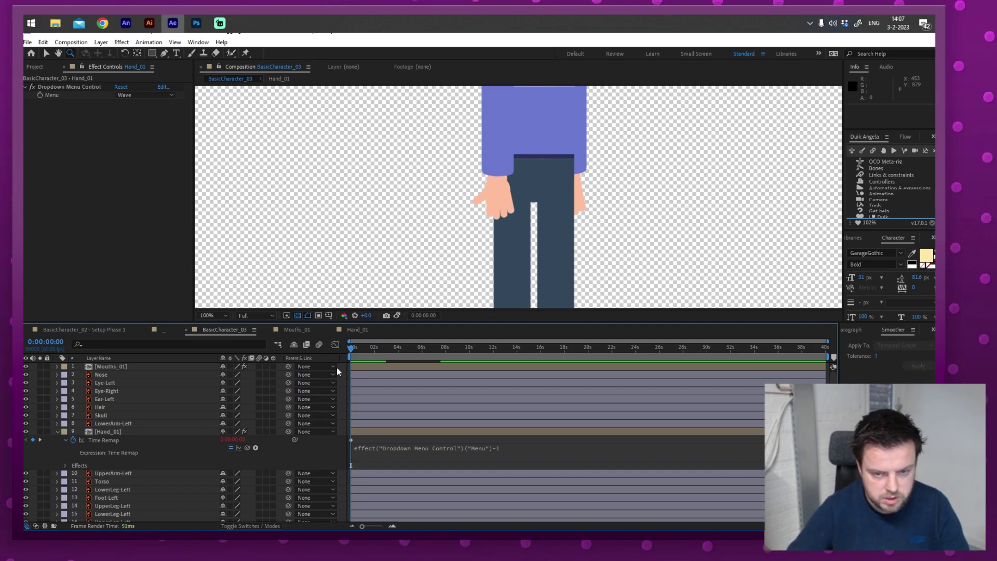
# - Switch the Hand_01 menu to Fist and then Open to test the poses, and collapse the layer's properties
pyautogui.click(134, 96)
pyautogui.click(131, 114)
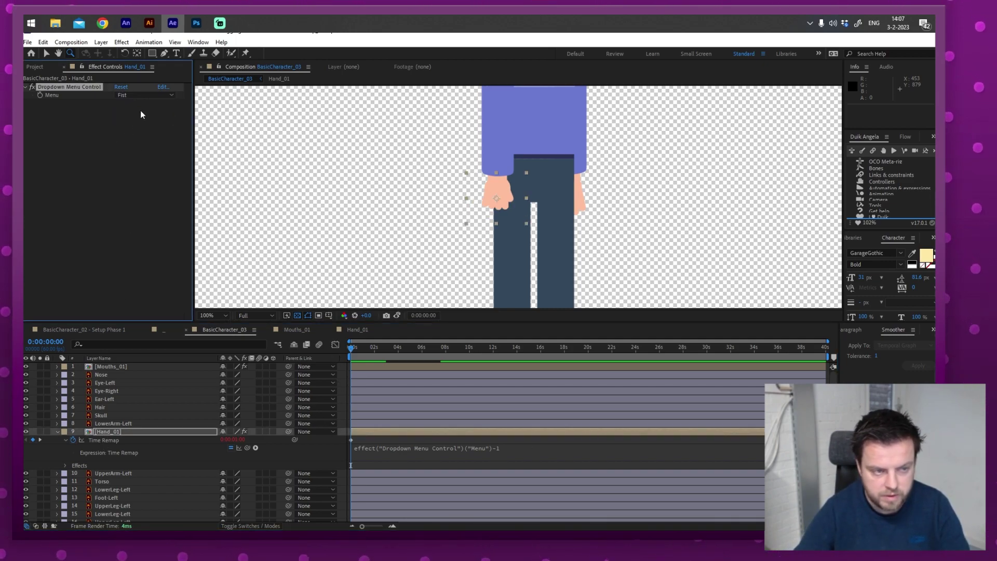
pyautogui.click(144, 96)
pyautogui.click(130, 128)
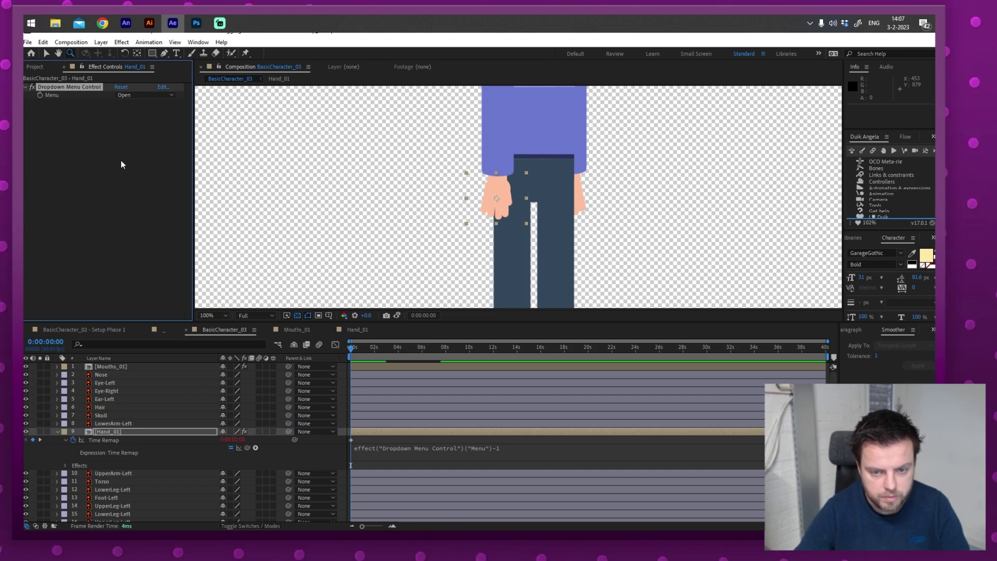
pyautogui.click(371, 441)
pyautogui.press('u')
# - Delete the leftover HandLeft-Wave, HandLeft-Fist and HandLeft-Open layers of the right arm
pyautogui.scroll(-1, 113, 498)
pyautogui.click(113, 493)
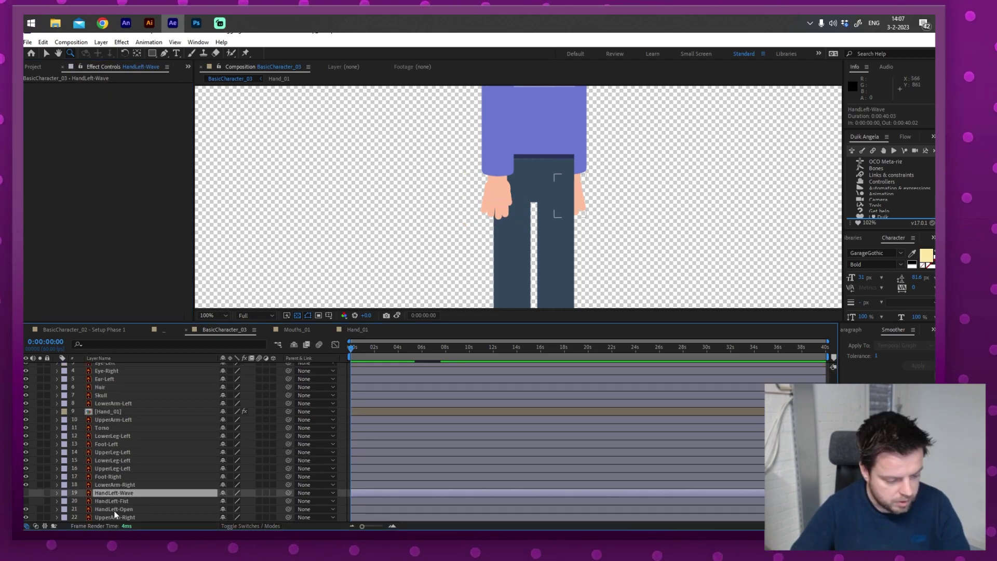
pyautogui.keyDown('shift'); pyautogui.click(114, 510); pyautogui.keyUp('shift')
pyautogui.press('Delete')
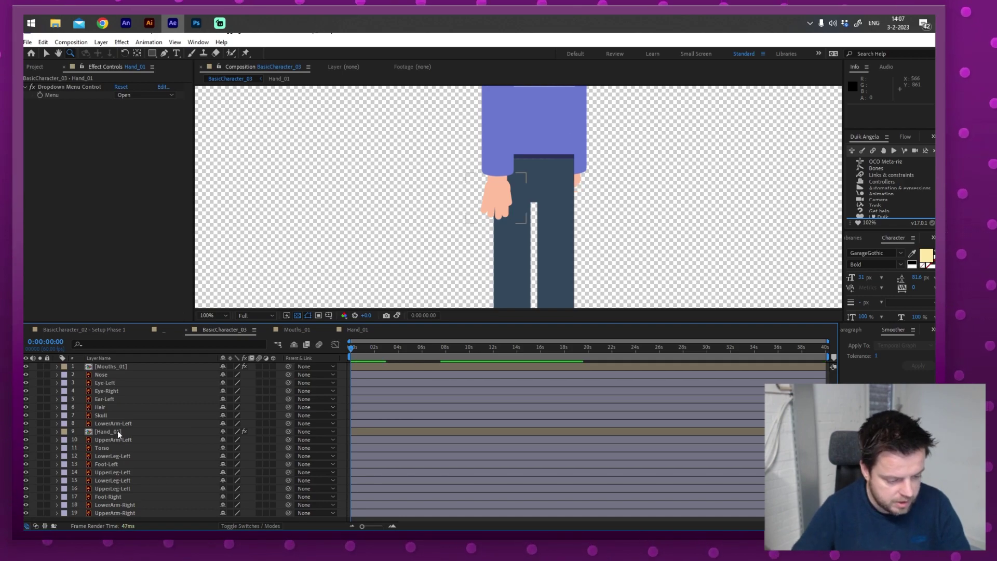
# - Duplicate the Hand_01 layer and place the copy directly above LowerArm-Right in the layer stack
pyautogui.click(124, 431)
pyautogui.hotkey('ctrl', 'd')
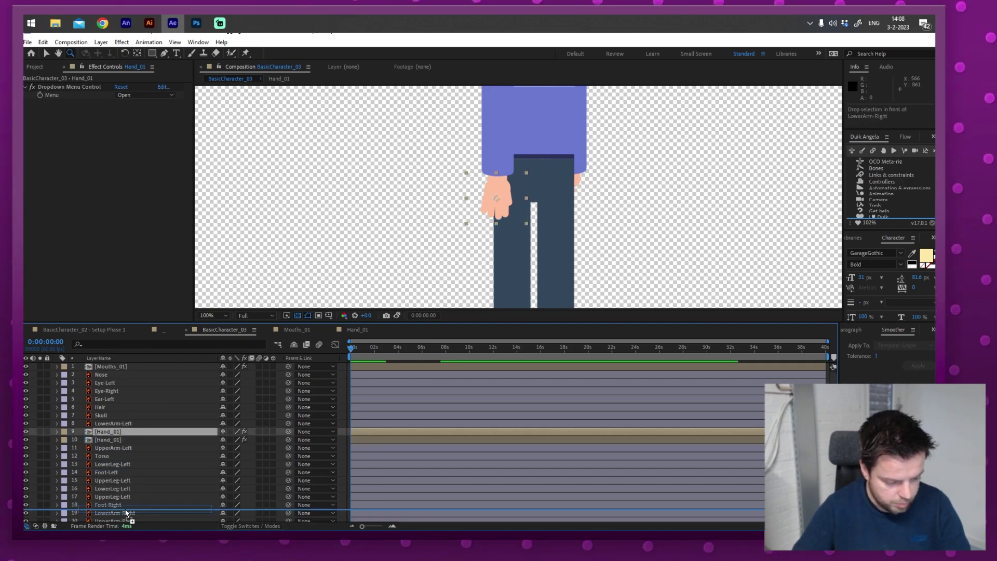
pyautogui.moveTo(126, 509); pyautogui.dragTo(126, 508)
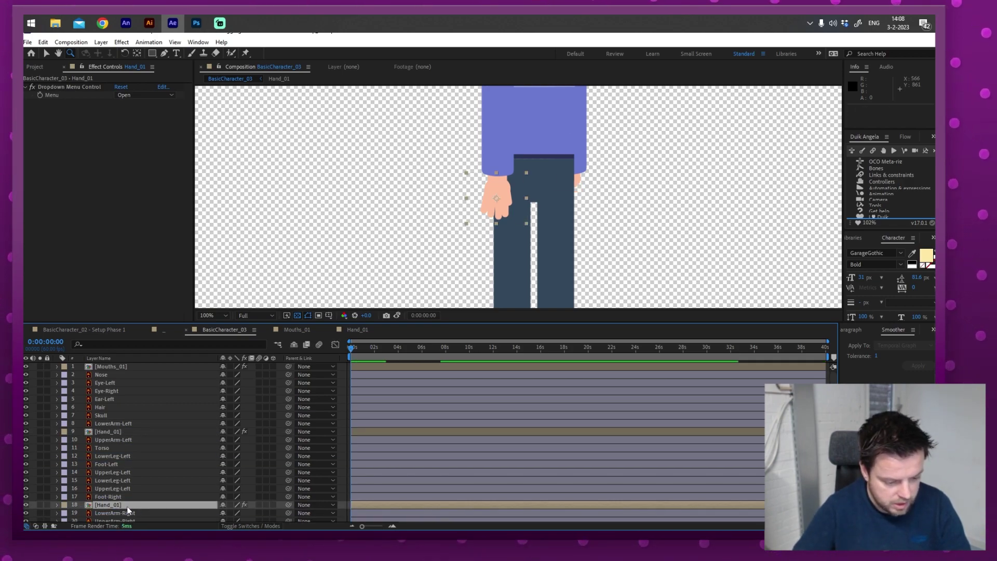
# - Mirror the duplicated hand with an unlinked horizontal scale of -100% and move it to the end of the right arm
pyautogui.press('s')
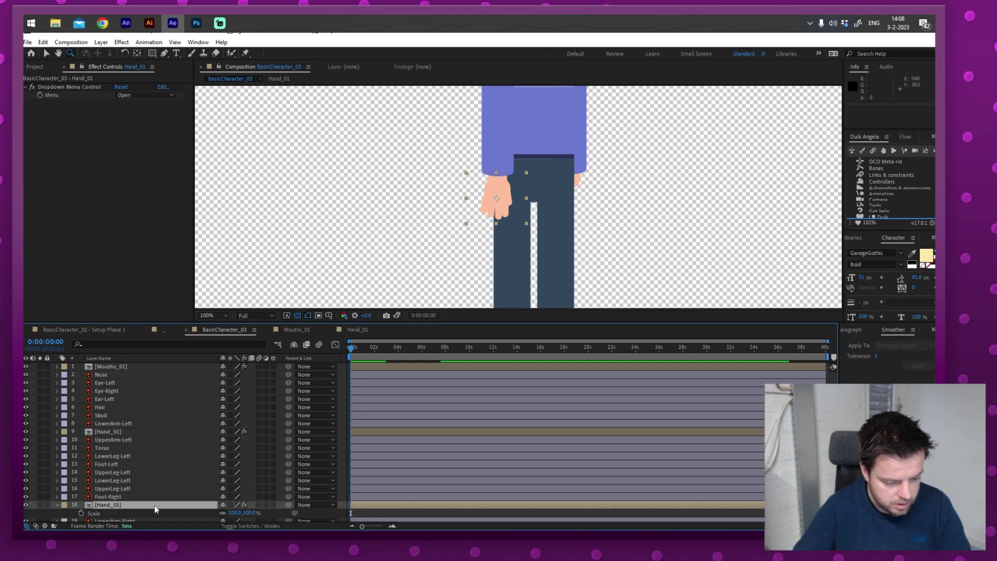
pyautogui.click(224, 514)
pyautogui.click(236, 512)
pyautogui.write('-100')
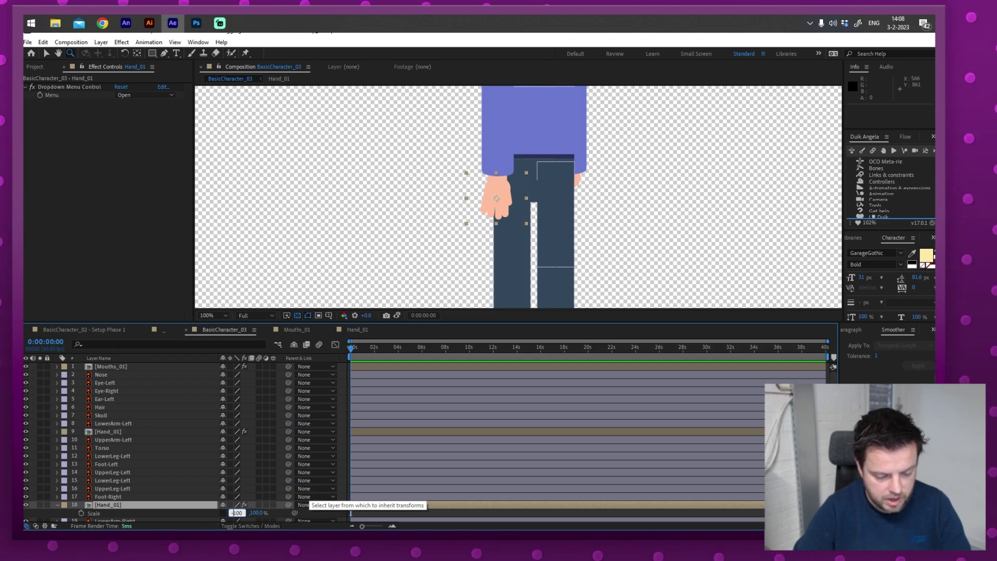
pyautogui.press('Return')
pyautogui.moveTo(504, 206); pyautogui.dragTo(578, 198)
pyautogui.scroll(-2, 578, 199)
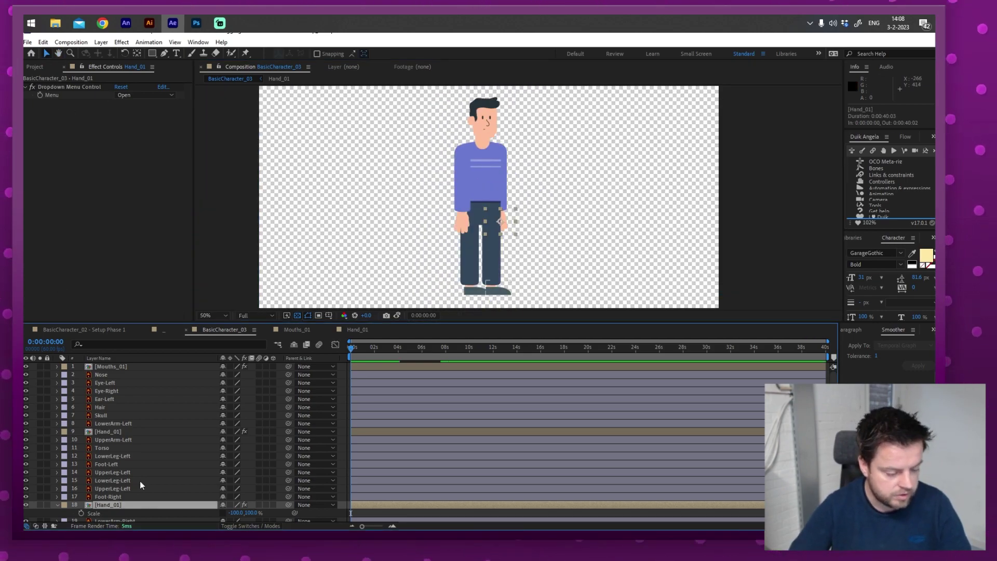
# - Keyframe the duplicated hand's Menu as Open at the start, Fist after about one second and Wave at 0:00:02:18
pyautogui.click(39, 95)
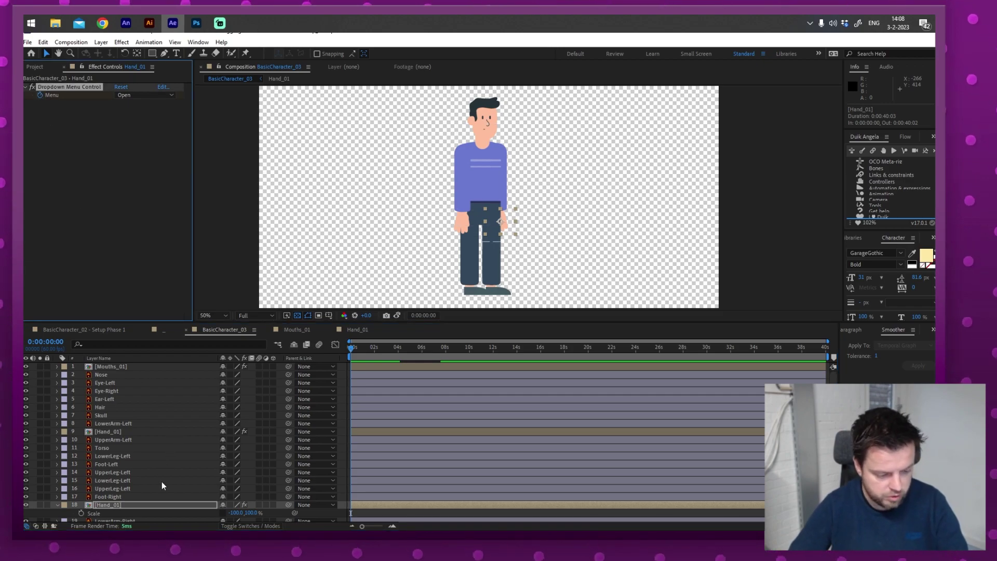
pyautogui.press('u')
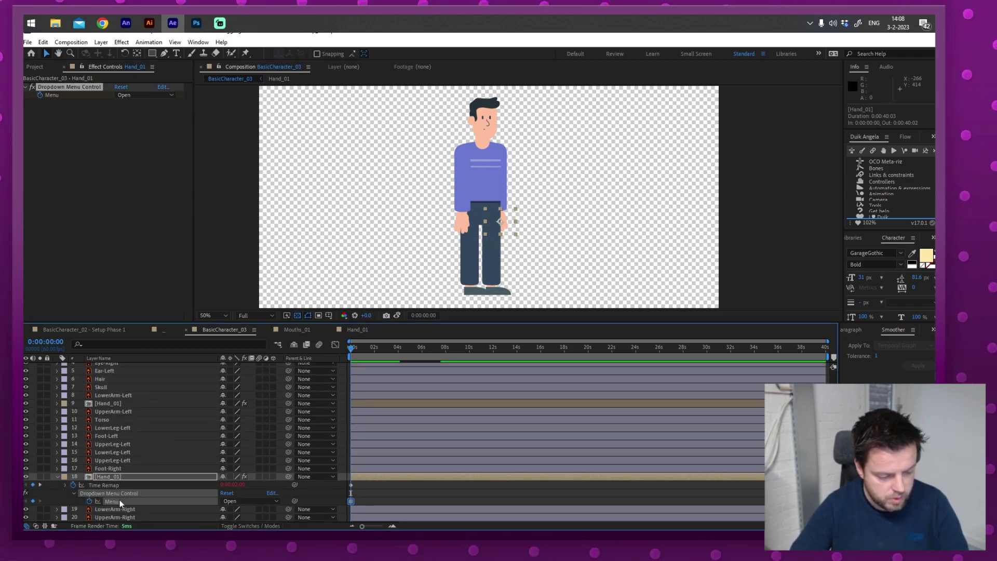
pyautogui.click(366, 347)
pyautogui.click(241, 501)
pyautogui.click(241, 480)
pyautogui.click(379, 347)
pyautogui.click(240, 501)
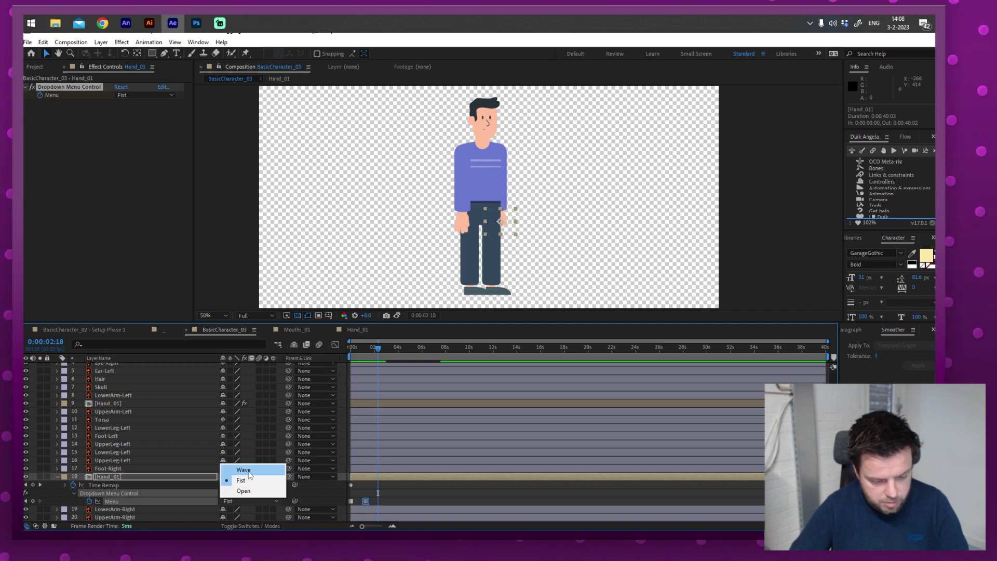
pyautogui.click(243, 469)
# - Scrub through the Menu keyframes to check the right hand's pose changes, return to the start and inspect the character
pyautogui.click(374, 347)
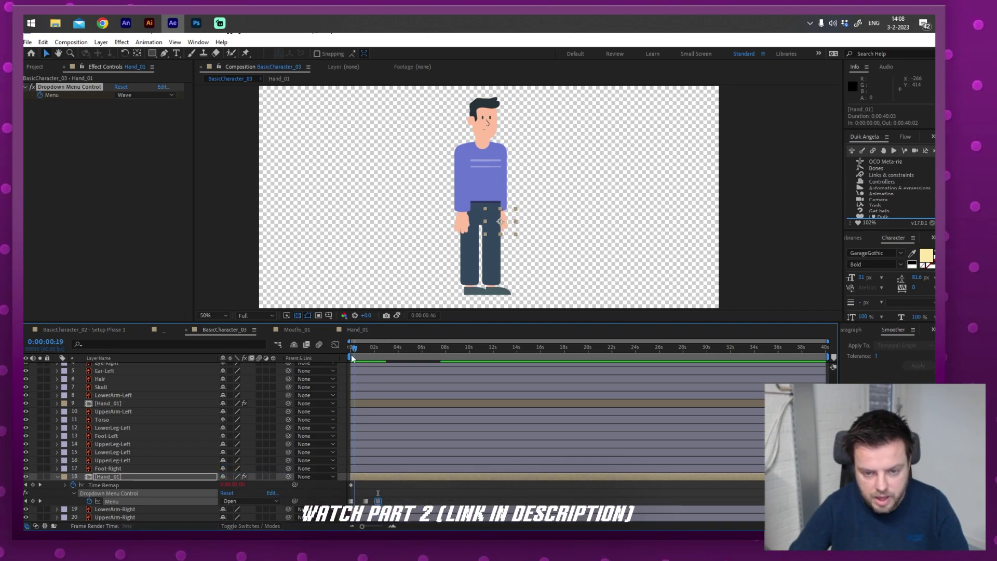
pyautogui.press('.')
pyautogui.press('.')
pyautogui.click(365, 348)
pyautogui.press('Home')
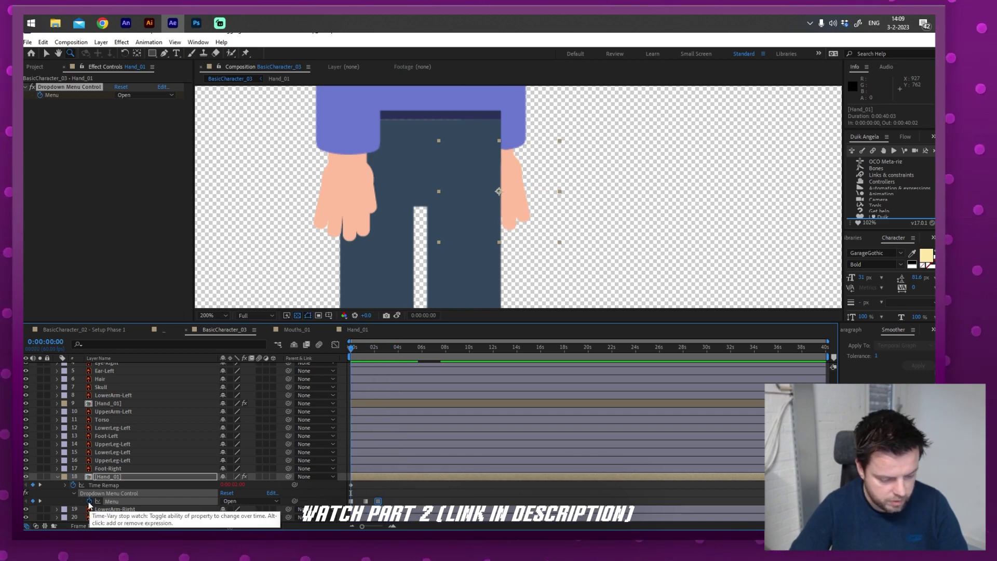
pyautogui.press('u')
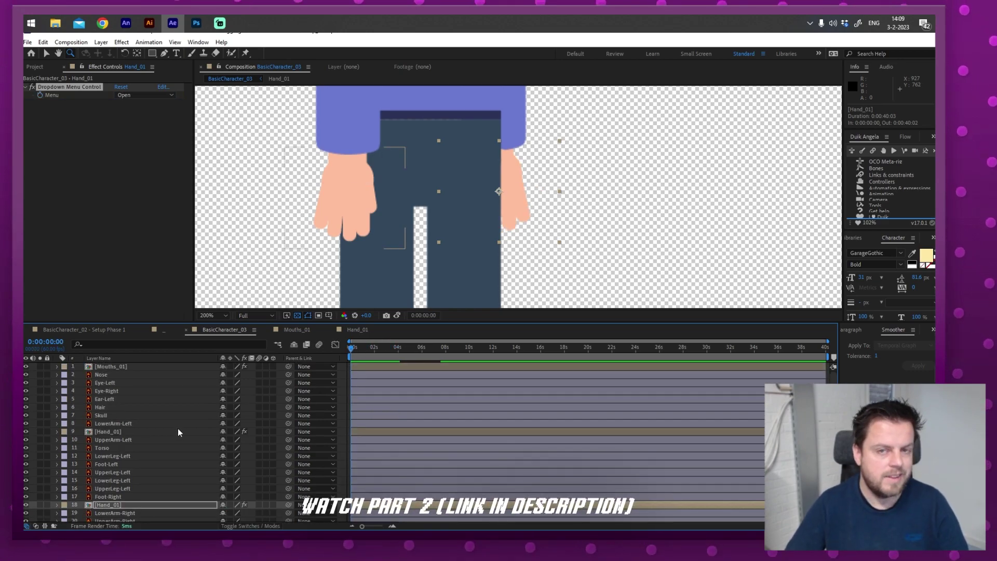
pyautogui.press(',')
pyautogui.moveTo(504, 113); pyautogui.dragTo(412, 254)
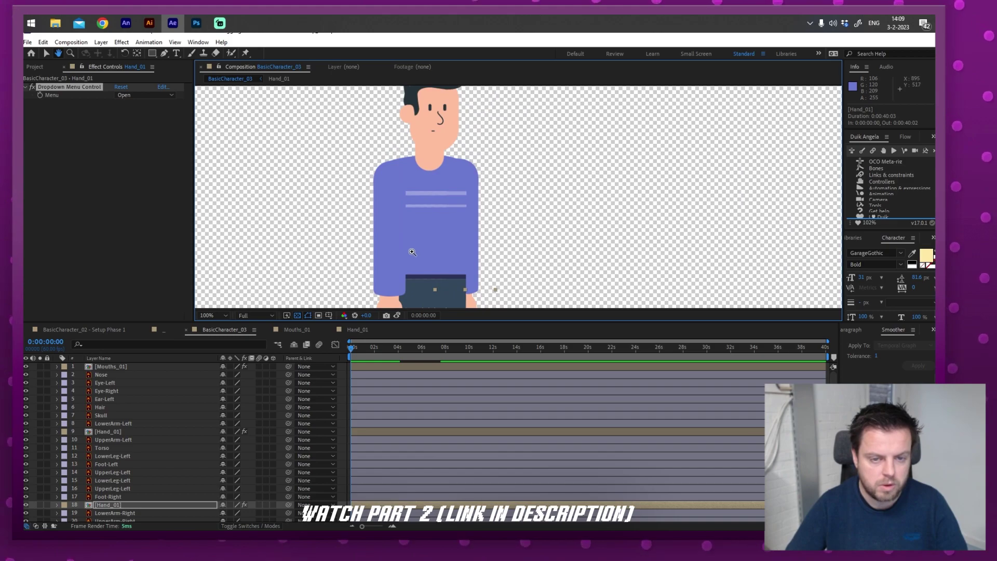